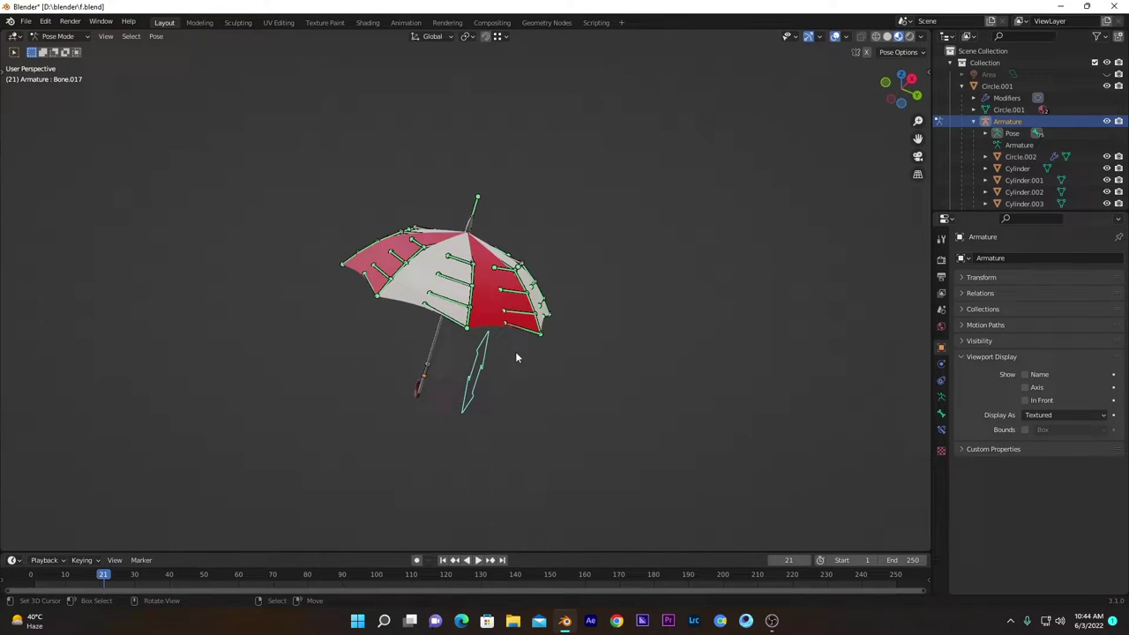
Step: Leave Pose Mode on the finished umbrella's armature and open the canopy mesh in Edit Mode
key("g")
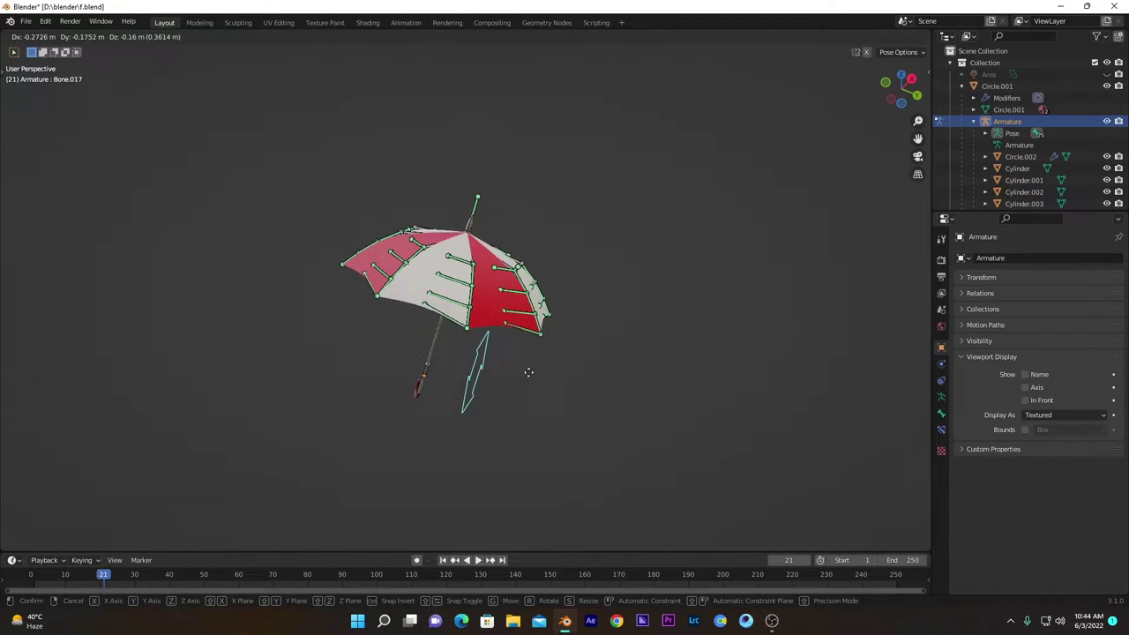
left_click(88, 38)
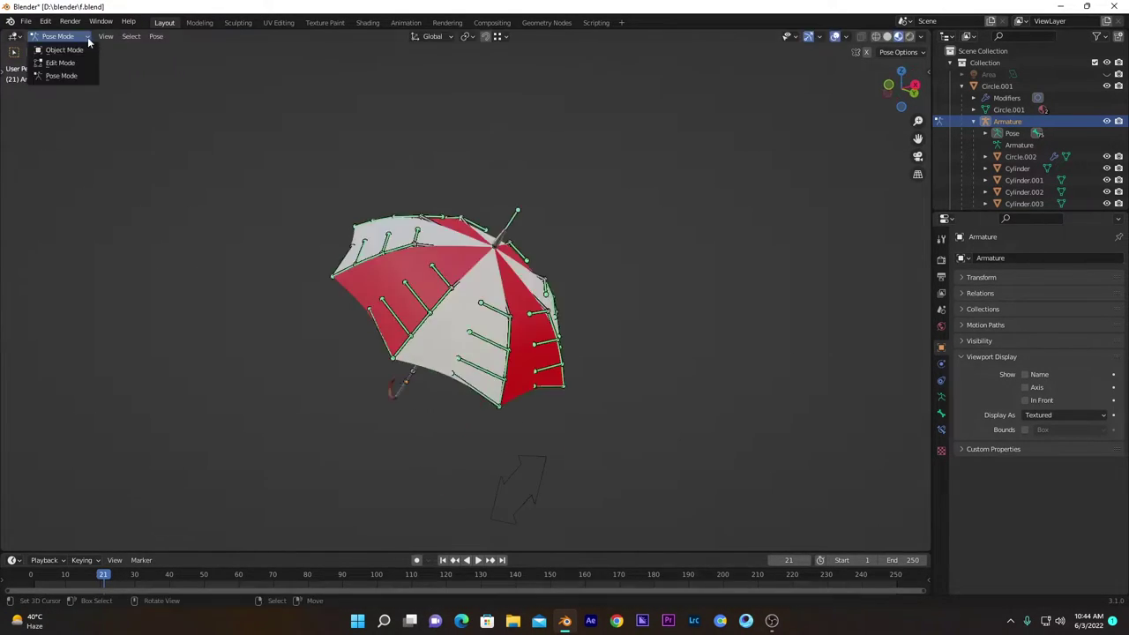
left_click(93, 52)
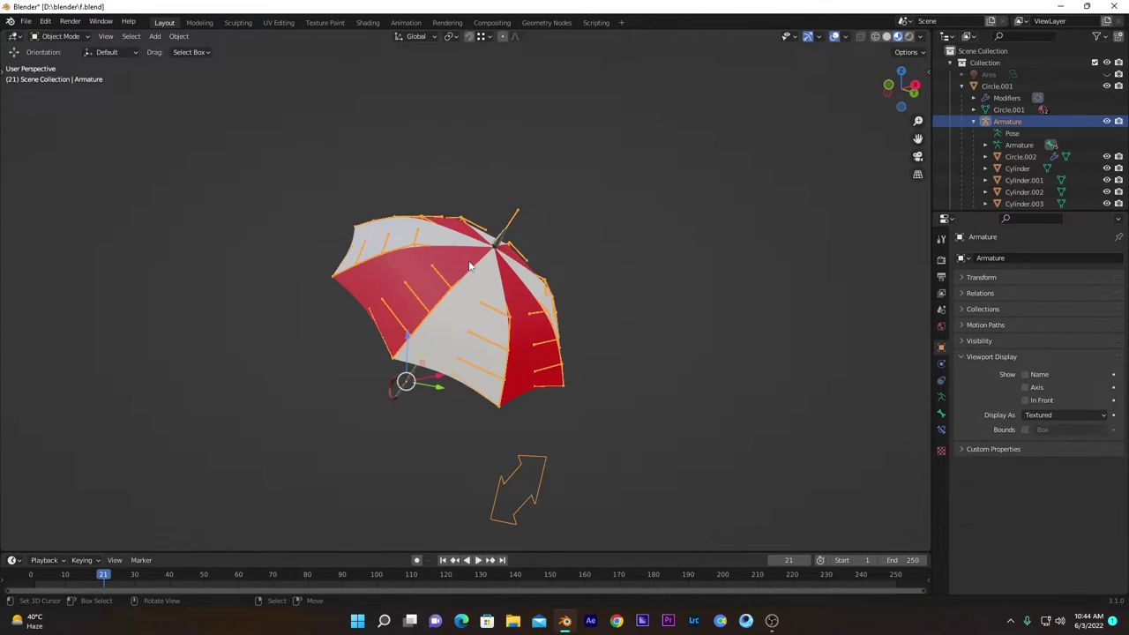
left_click(470, 267)
left_click(60, 36)
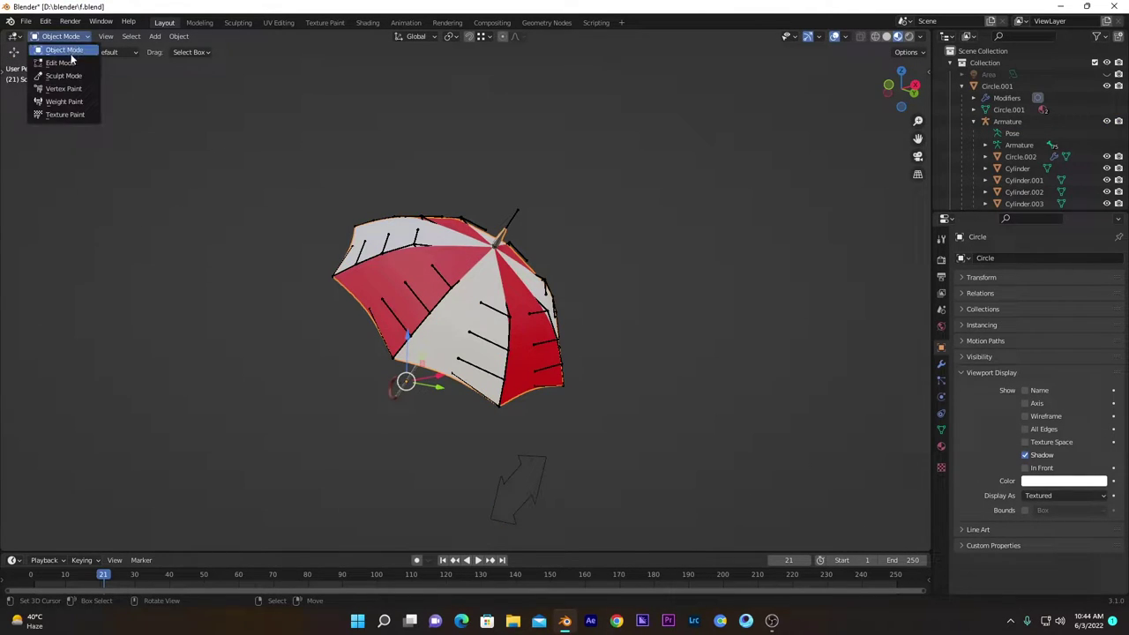
left_click(71, 62)
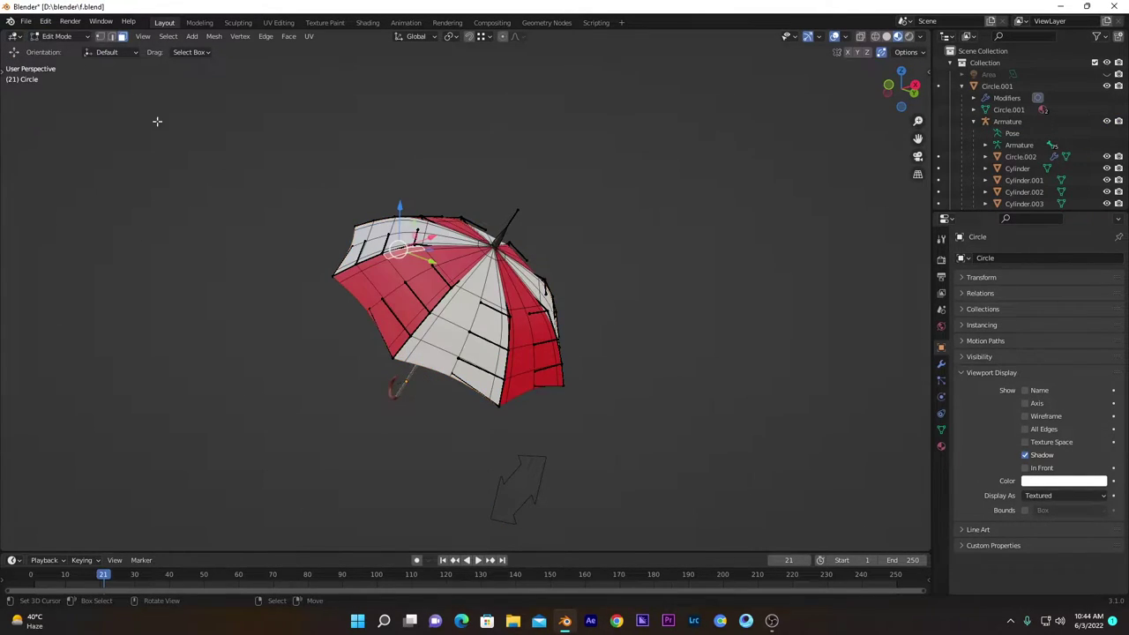
Step: Show the canopy in solid shading and examine its edge loops and the bone layout from several sides
left_click(875, 36)
left_click(886, 36)
middle_click_drag(540, 357, 487, 336)
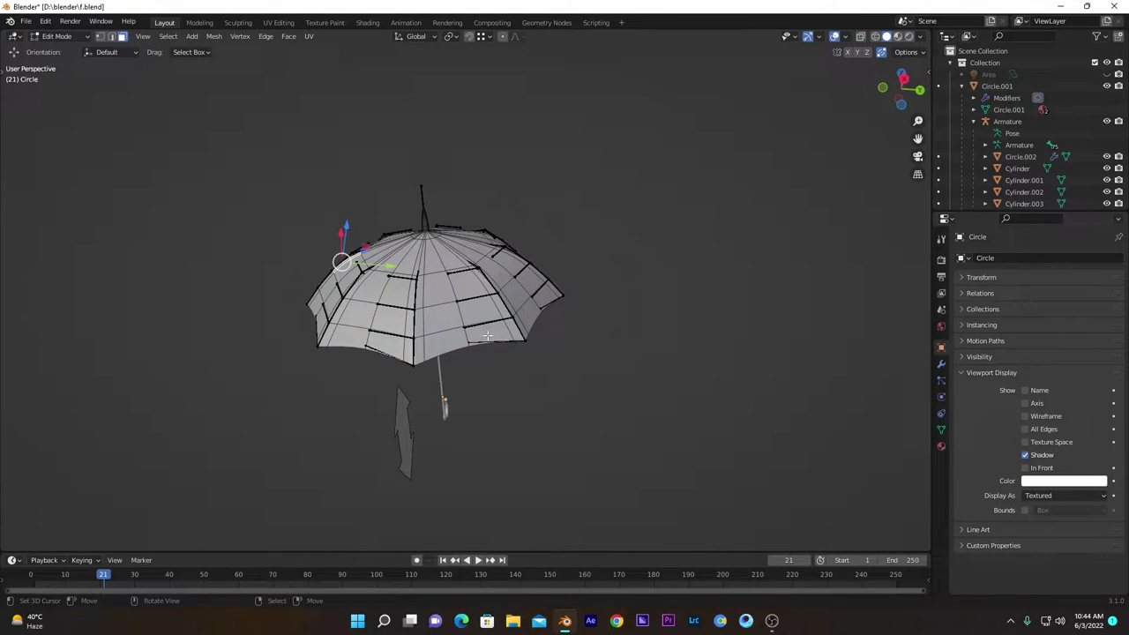
middle_click_drag(423, 306, 437, 353)
scroll(437, 314, "up", 4)
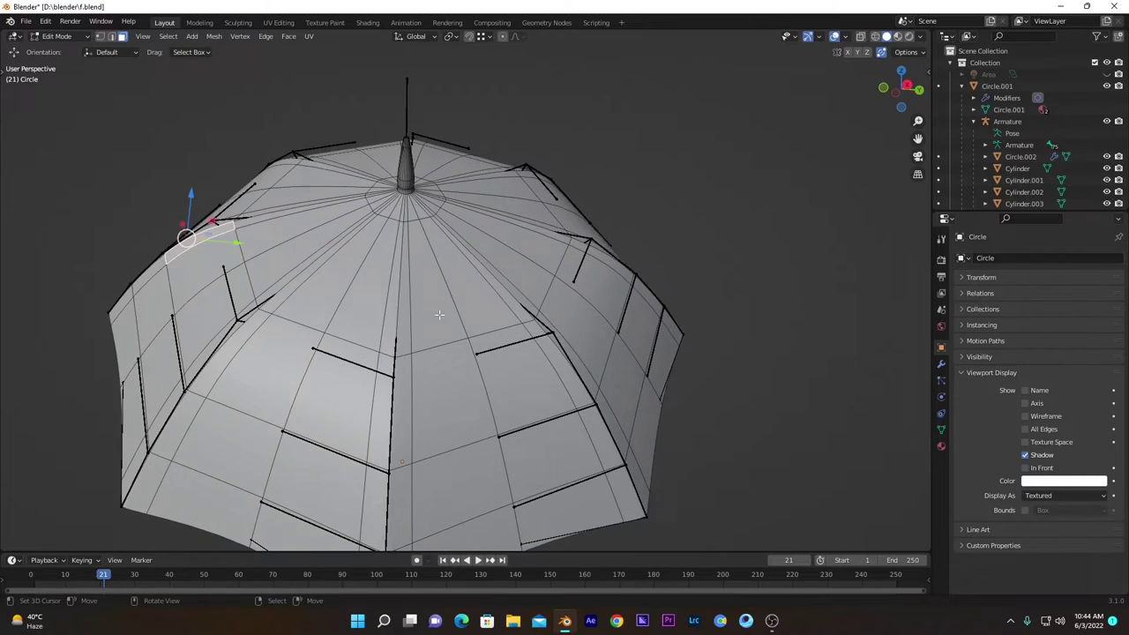
middle_click_drag(437, 312, 431, 250)
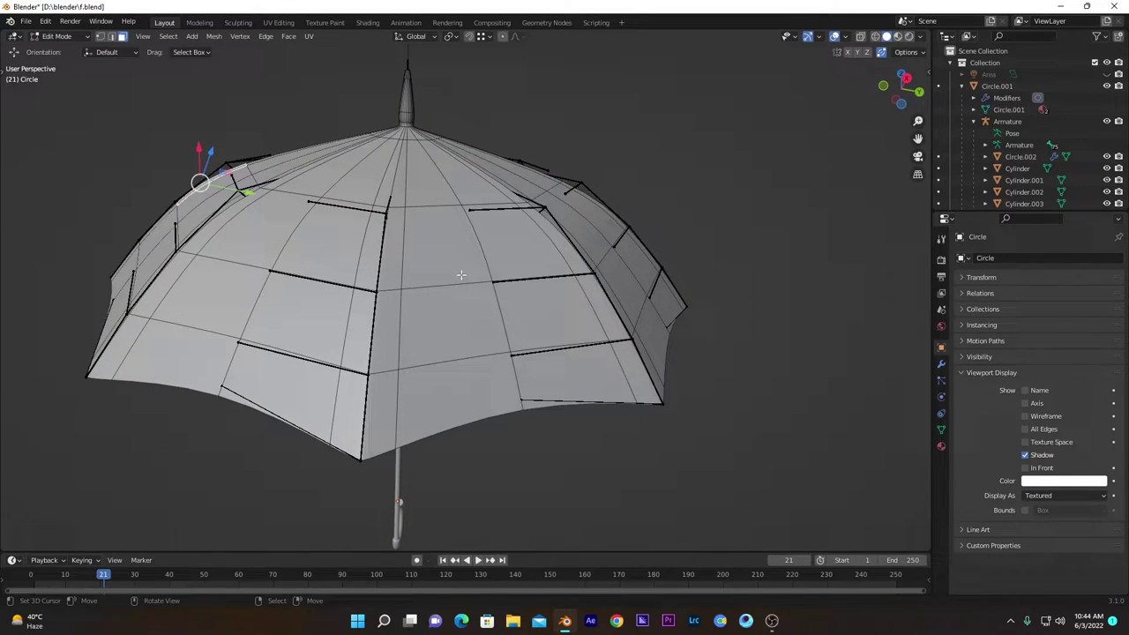
scroll(538, 364, "down", 2)
middle_click_drag(508, 338, 480, 328)
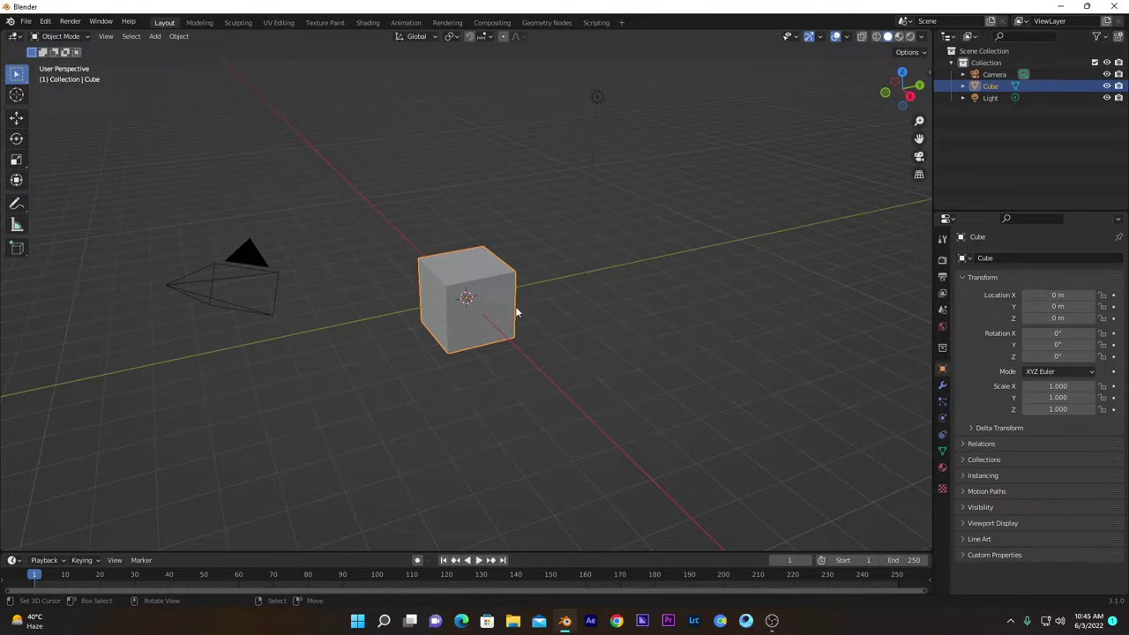
Step: Delete the default cube, camera and light from the new scene
scroll(617, 291, "down", 3)
left_click_drag(589, 289, 303, 262)
key("Delete")
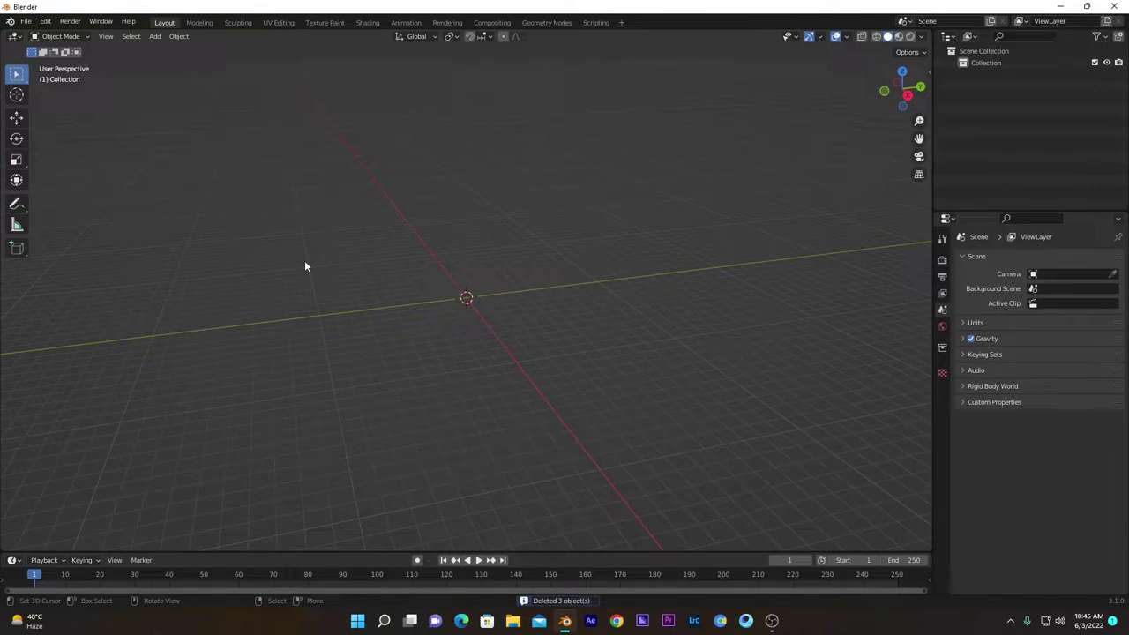
Step: Add a mesh circle with 16 vertices at the world origin while in the front view
key("KP_1")
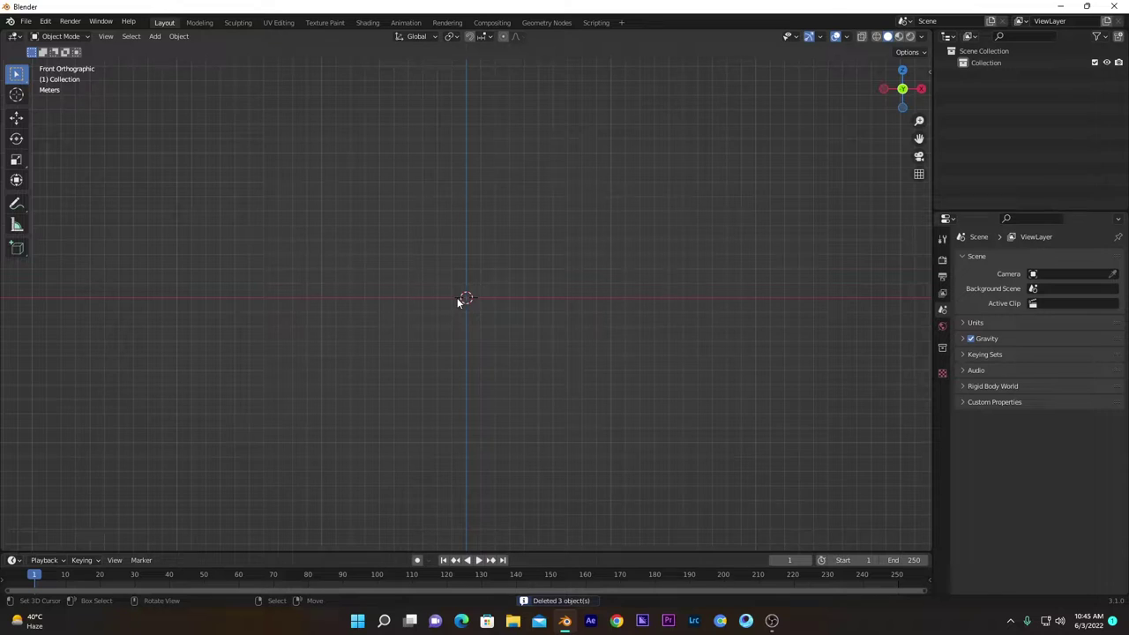
key("shift+a")
mouse_move(457, 298)
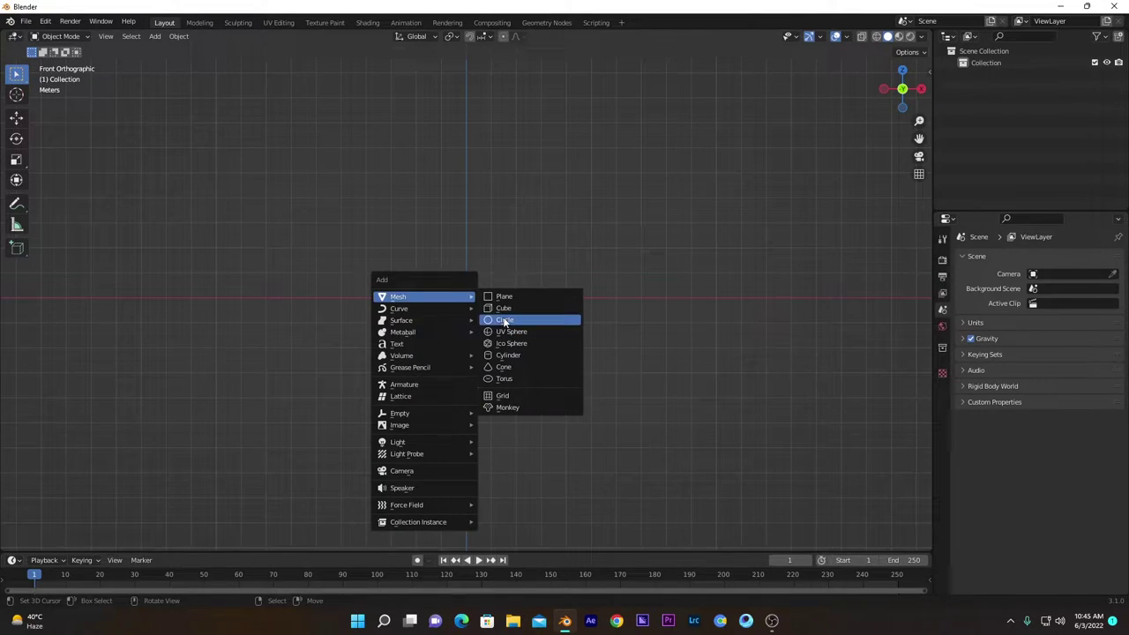
left_click(505, 320)
left_click(64, 542)
double_click(193, 412)
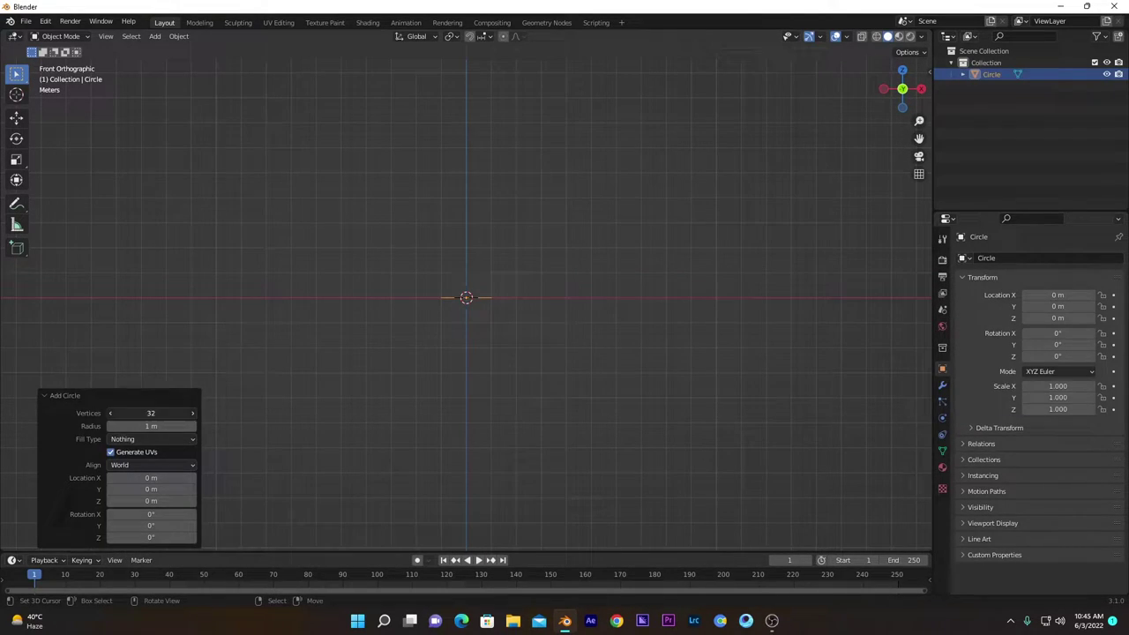
type("16")
key("Return")
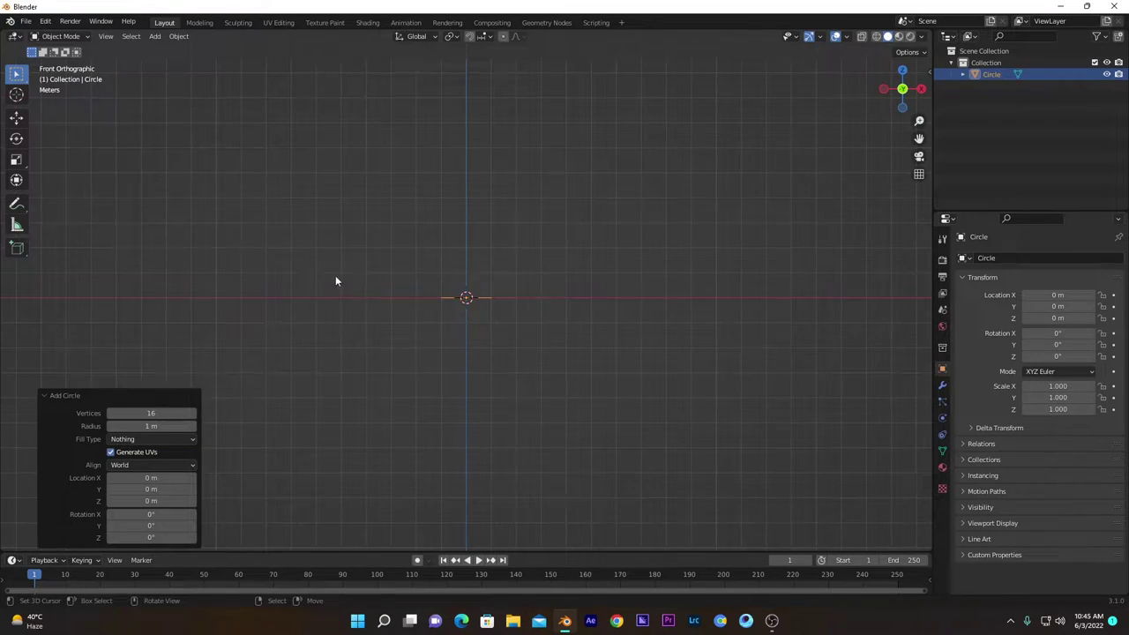
middle_click_drag(335, 275, 456, 341)
key("KP_1")
key("shift+a")
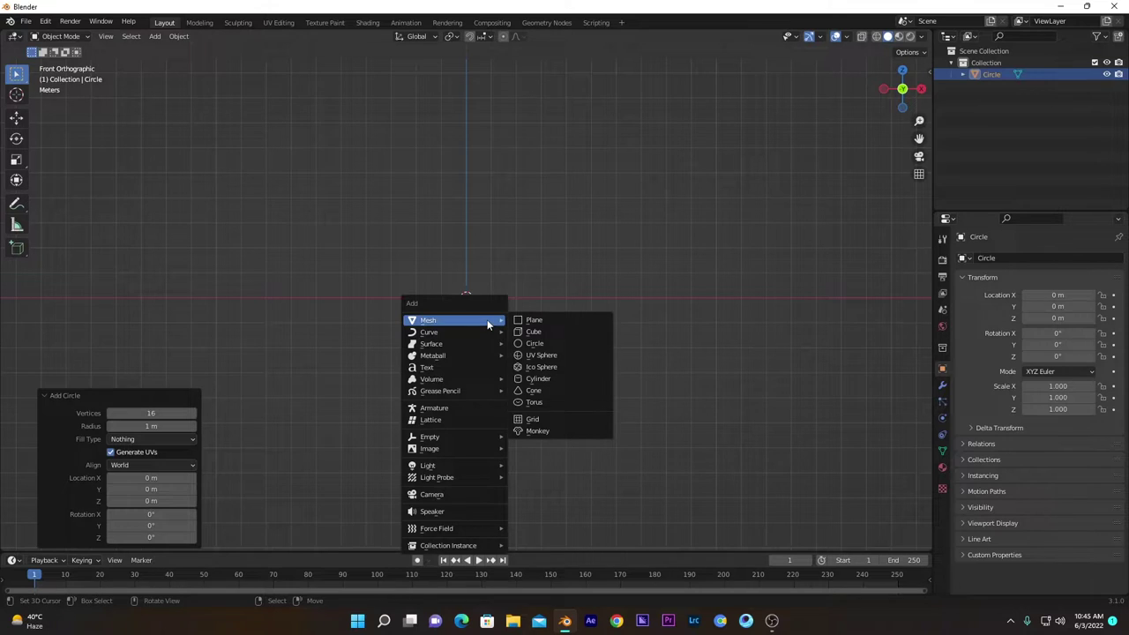
mouse_move(449, 438)
left_click(525, 446)
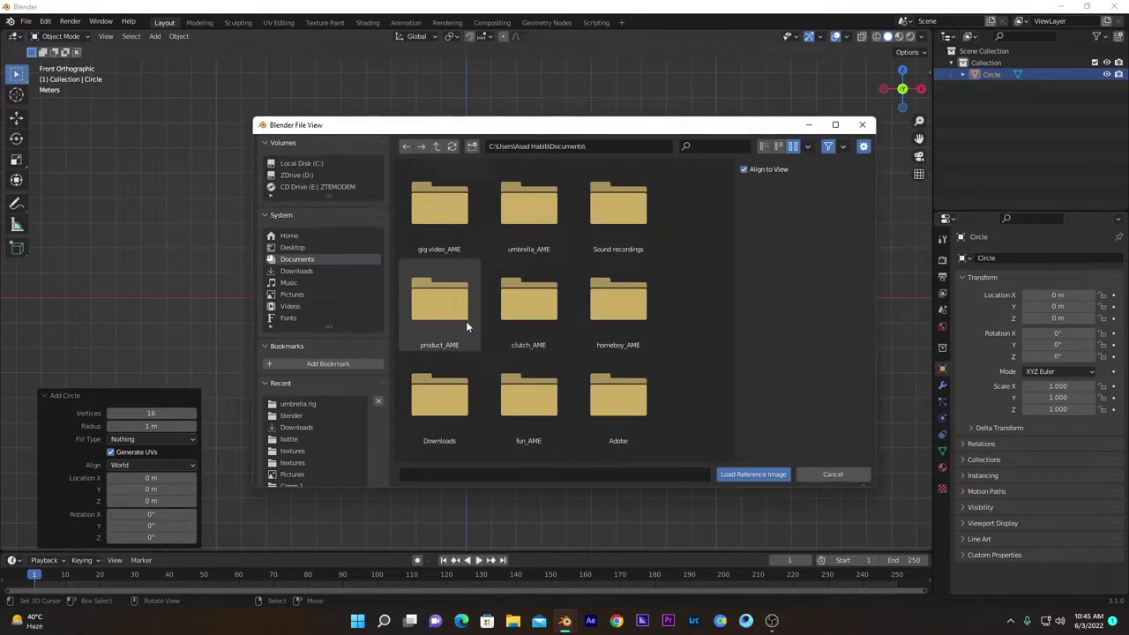
scroll(469, 318, "up", 2)
scroll(473, 320, "down", 5)
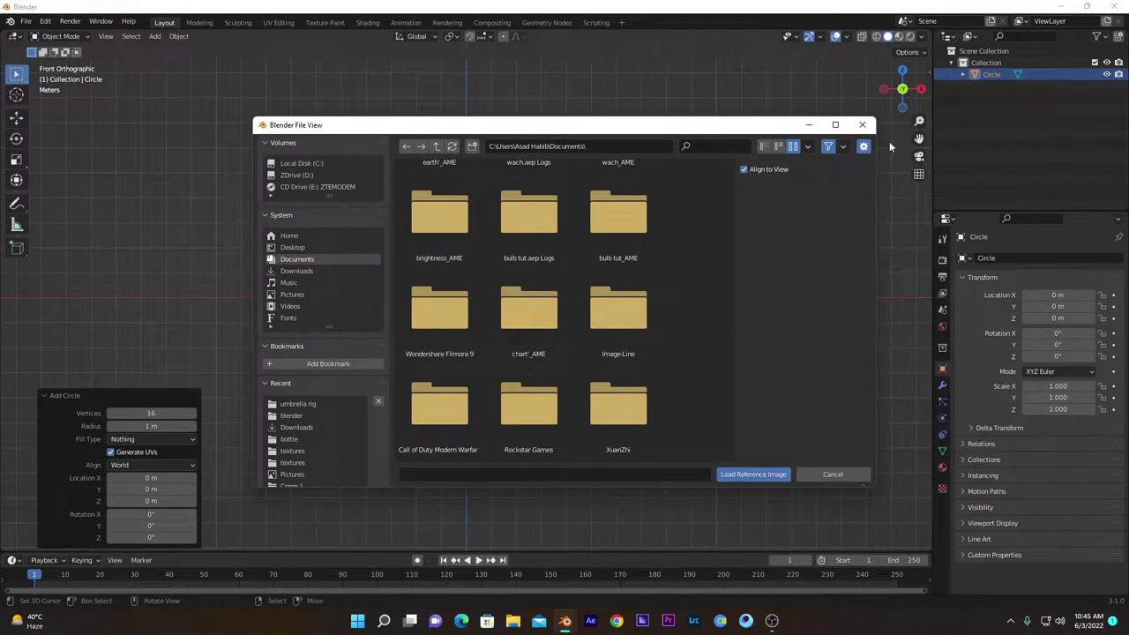
left_click(862, 125)
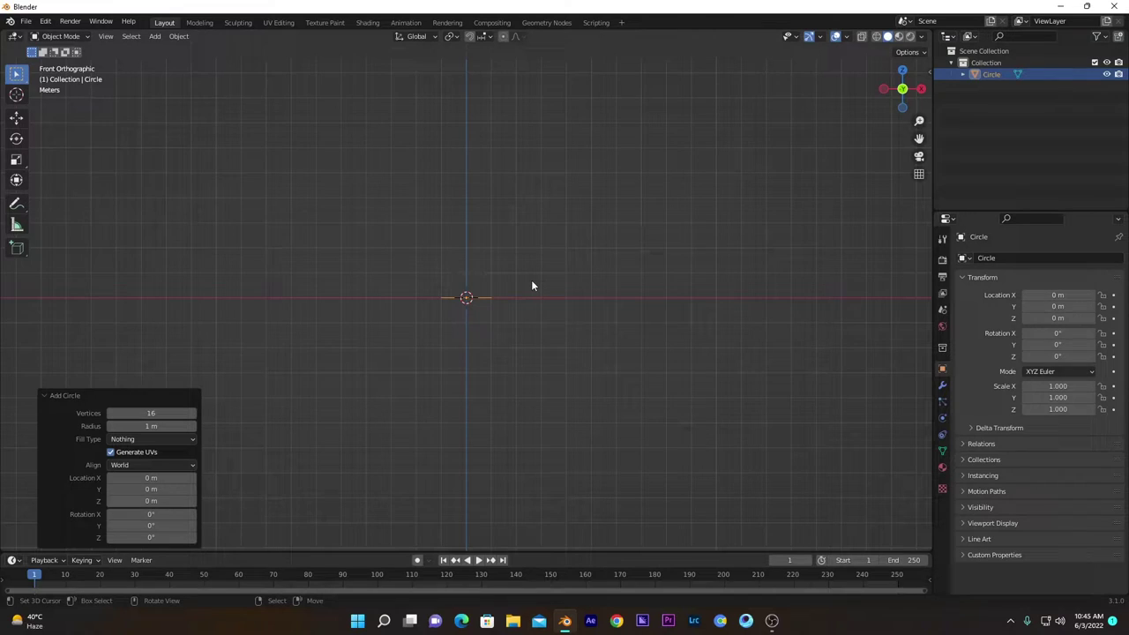
Step: In Edit Mode, raise the whole circle about 1.98 m along Z and scale it down to about 0.59
key("Tab")
middle_click_drag(531, 285, 478, 334)
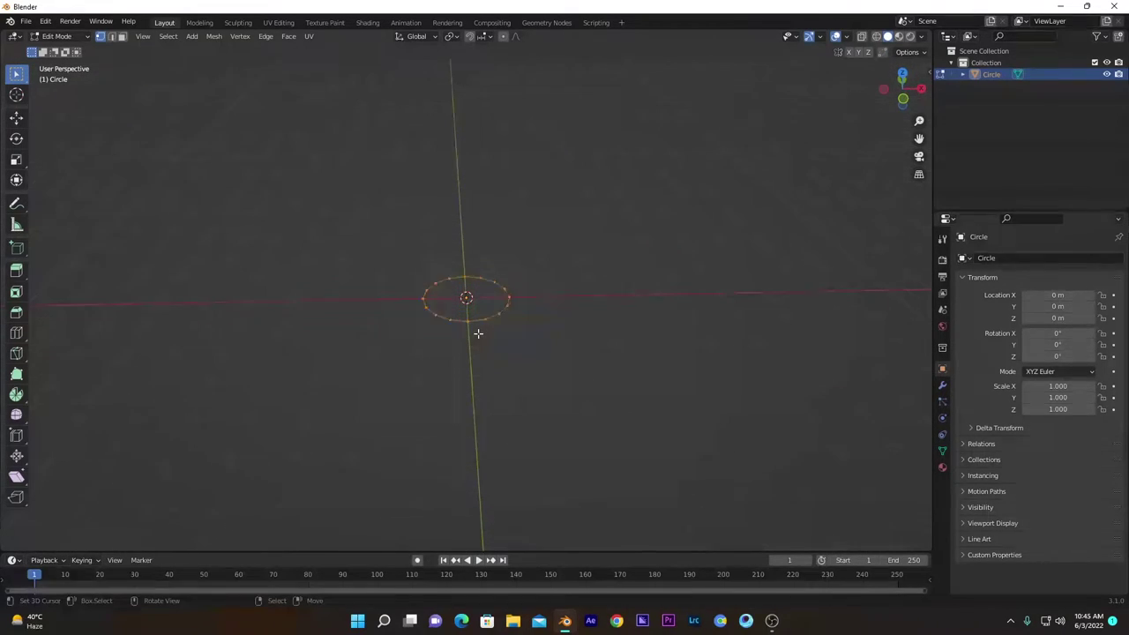
key("KP_7")
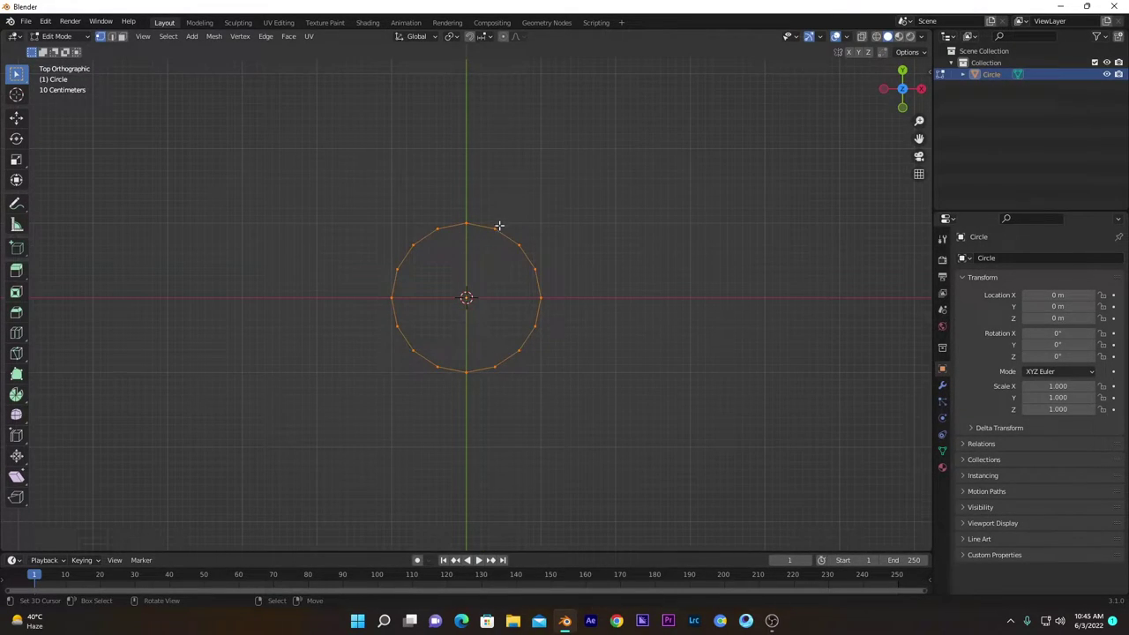
key("KP_1")
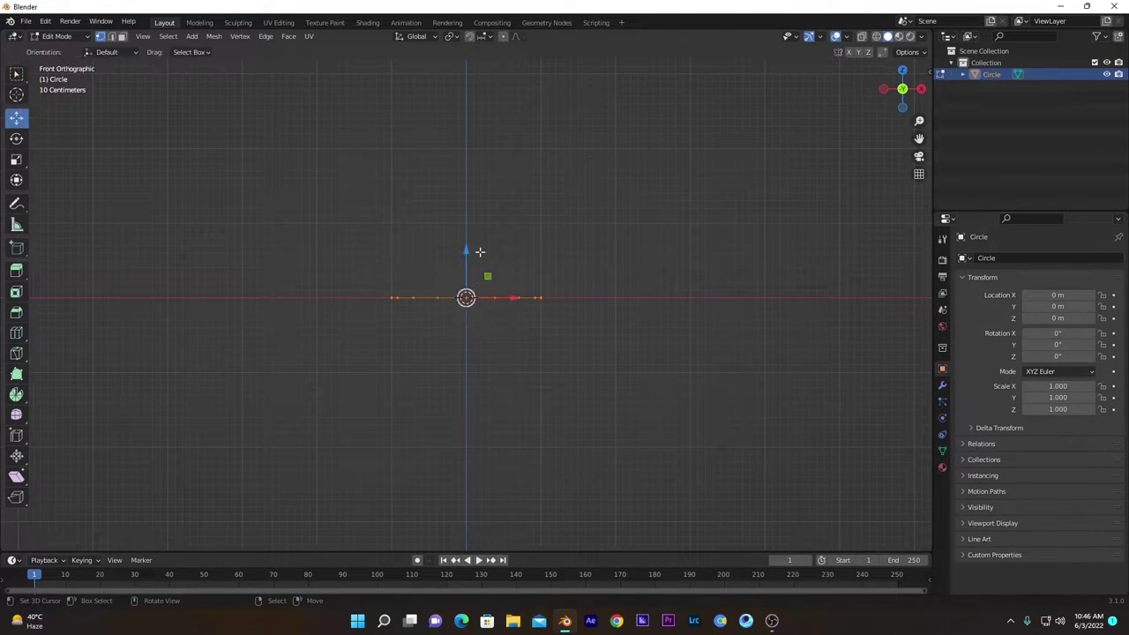
key("g")
key("z")
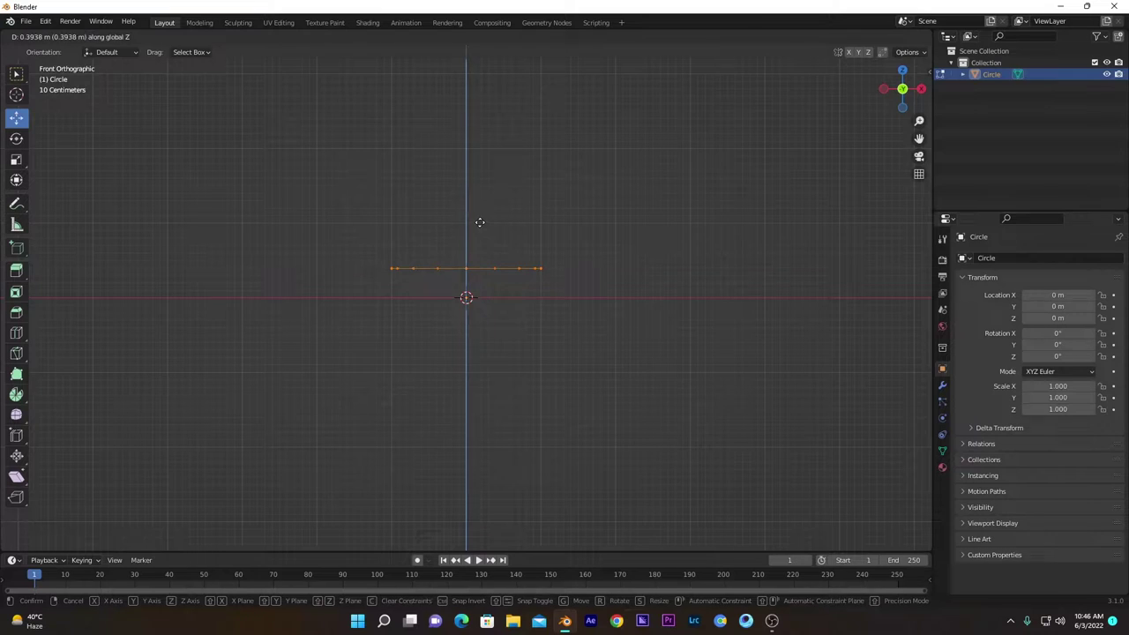
left_click_drag(479, 222, 474, 104)
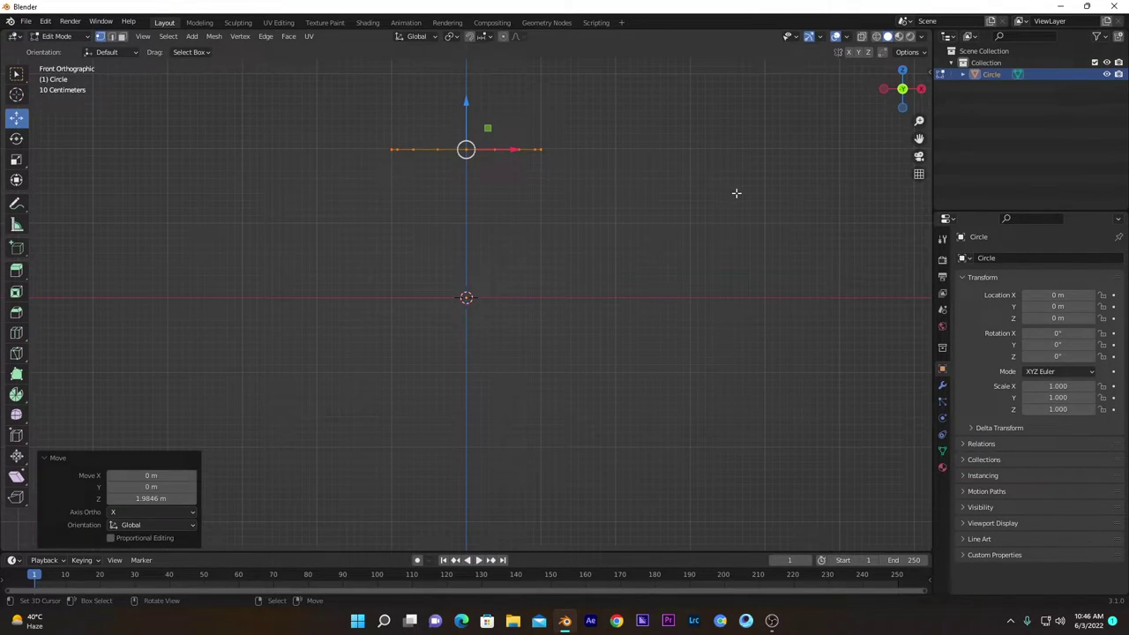
key("s")
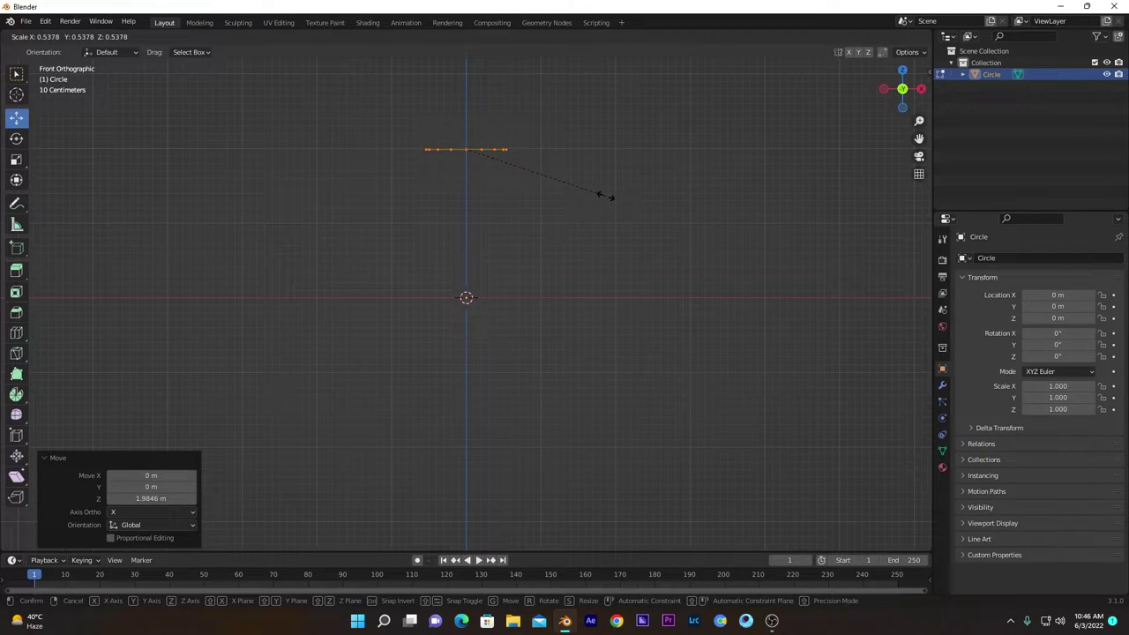
left_click(622, 195)
Step: Extrude the circle down about 0.43 m, then flare the new ring outward and nudge it up about 0.12 m
key("e")
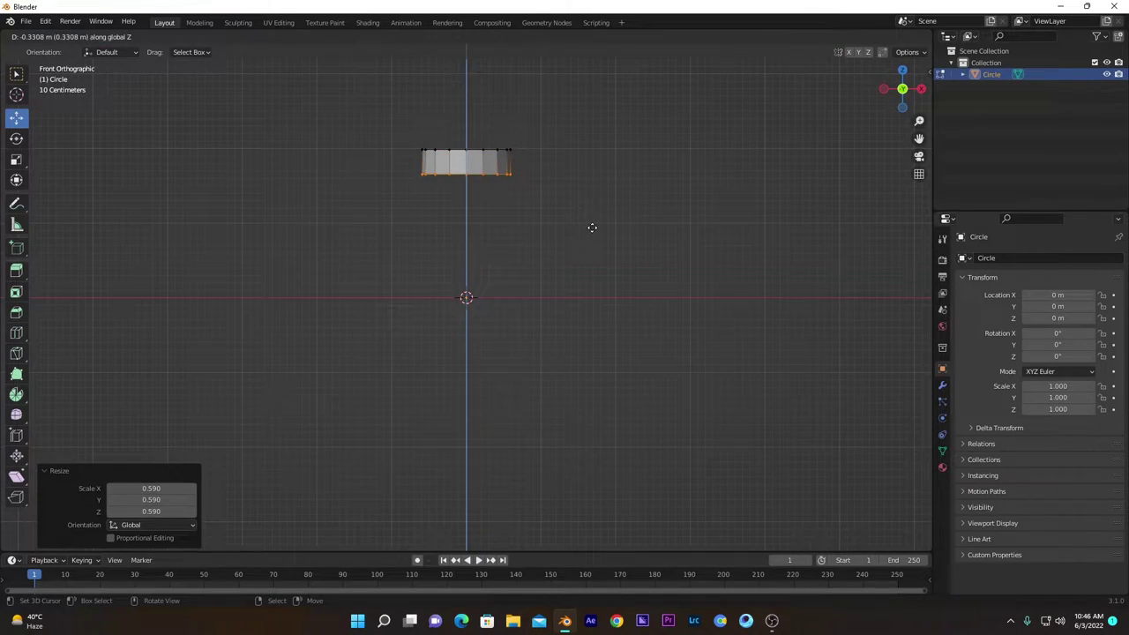
left_click(589, 230)
key("s")
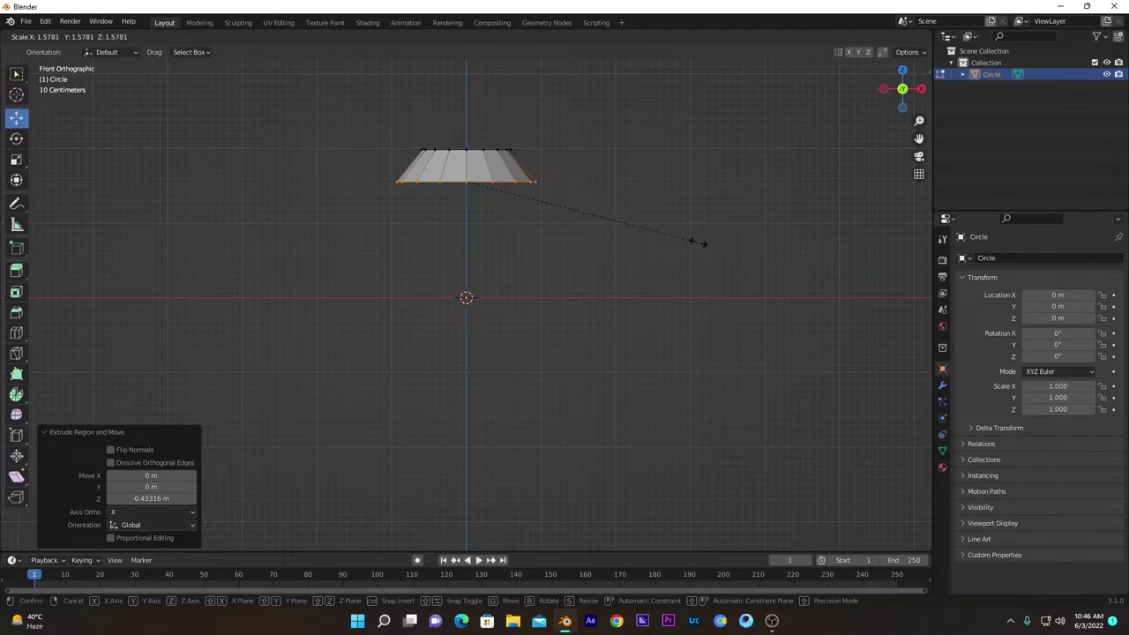
left_click(698, 244)
left_click_drag(467, 142, 466, 135)
key("s")
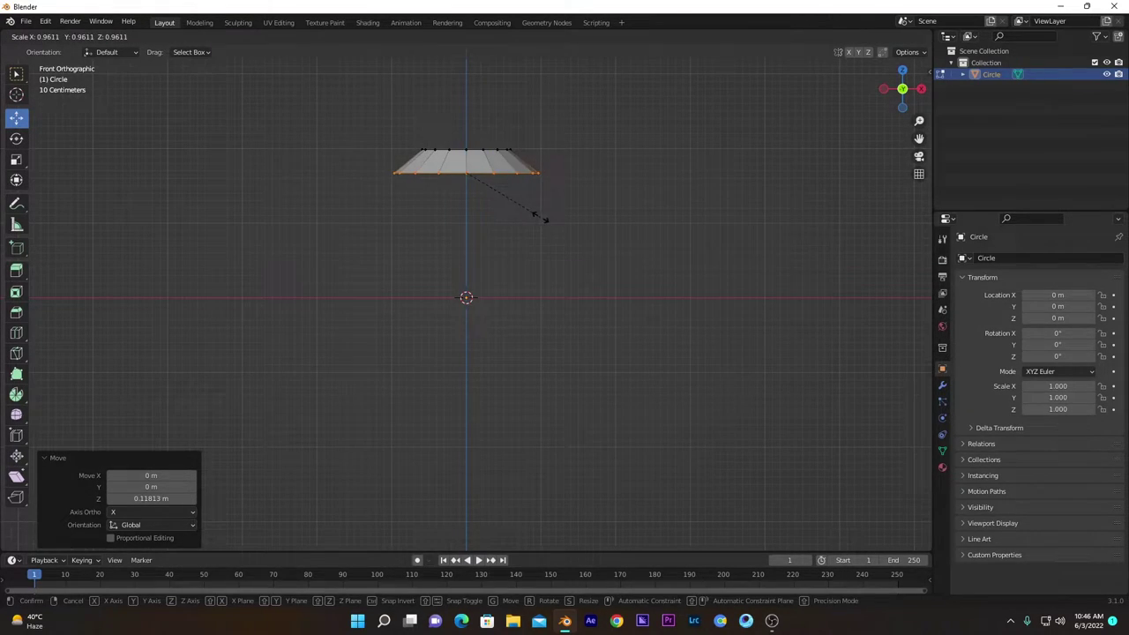
left_click(540, 214)
Step: Extrude a second ring below the flared one, make it slightly wider and nudge it up about 0.05 m
key("e")
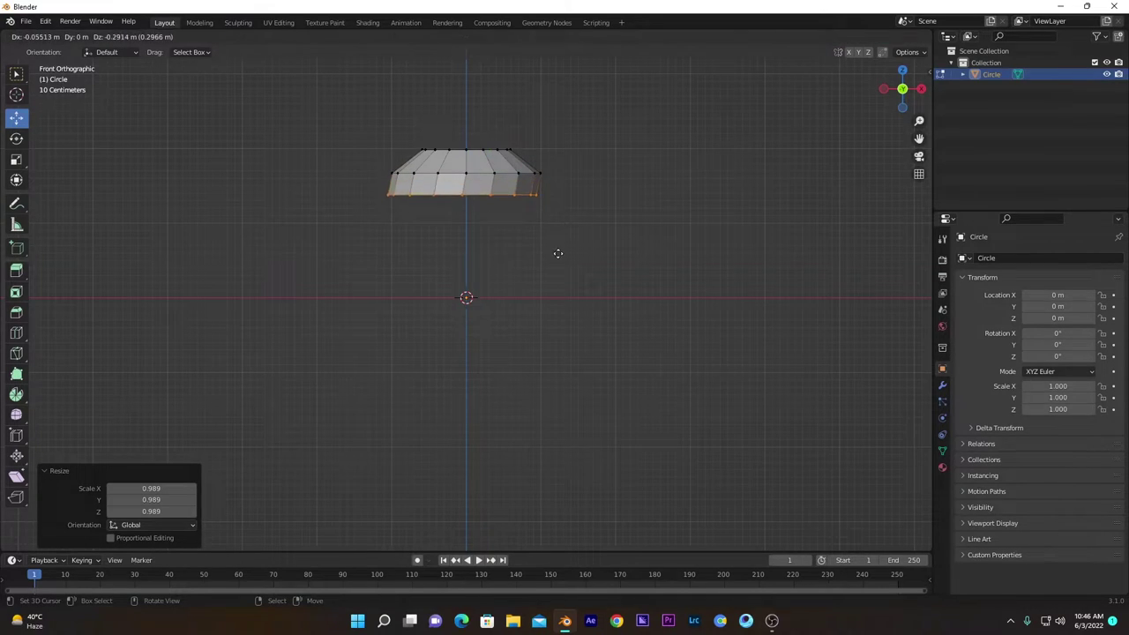
left_click(556, 266)
key("s")
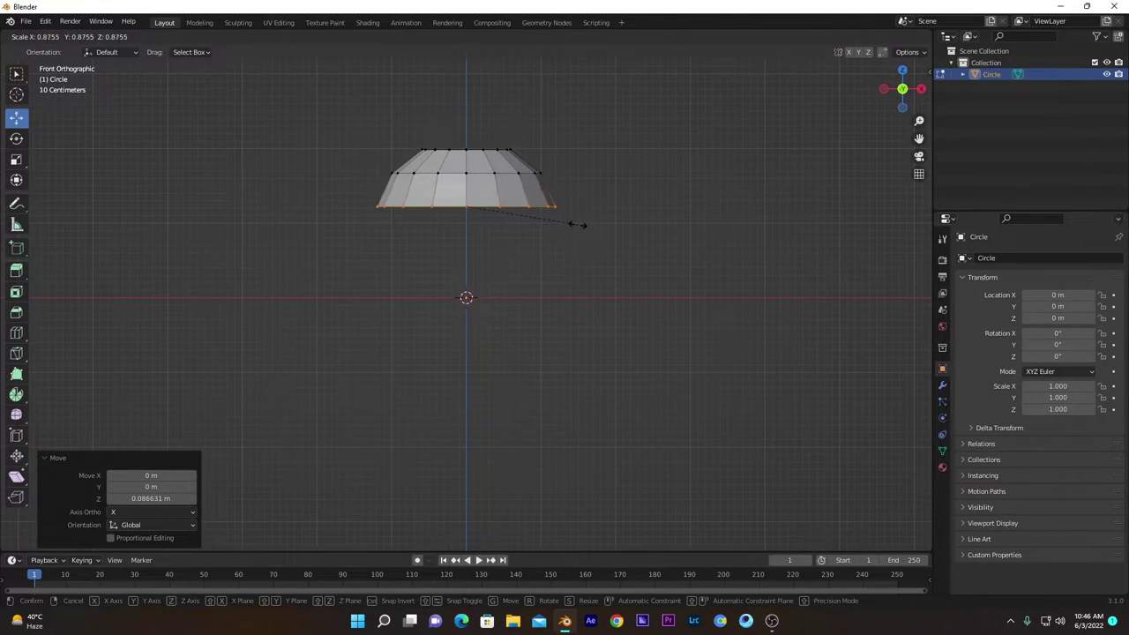
left_click(574, 224)
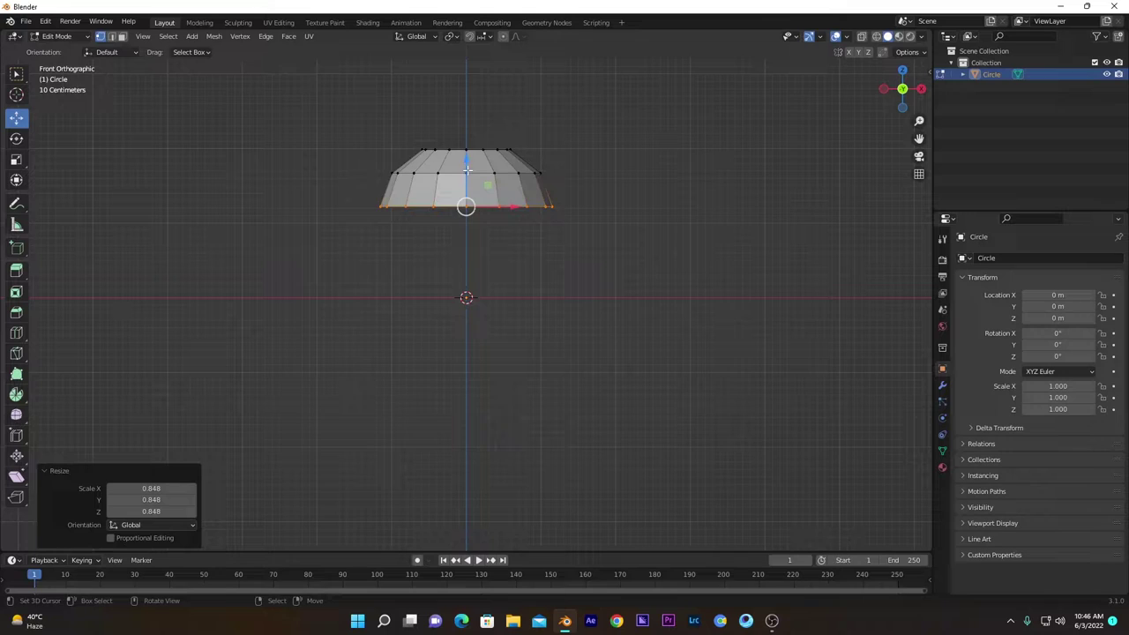
left_click_drag(468, 170, 467, 166)
Step: Extrude a third ring straight down about 0.5 m along Z and scale it to about 1.09
key("e")
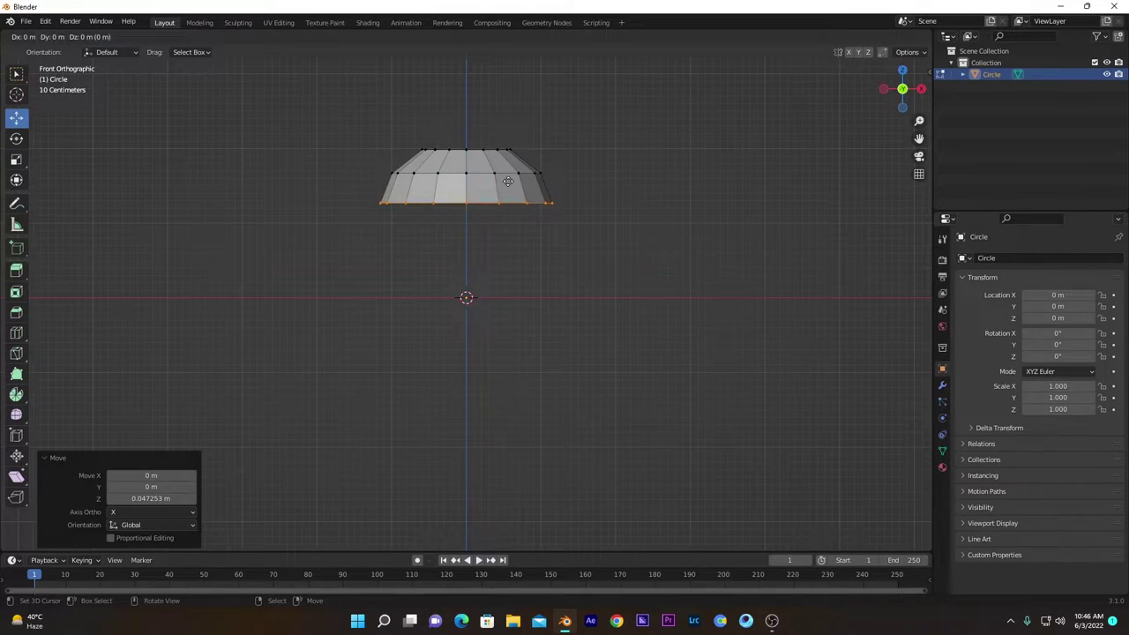
key("z")
left_click(507, 214)
key("s")
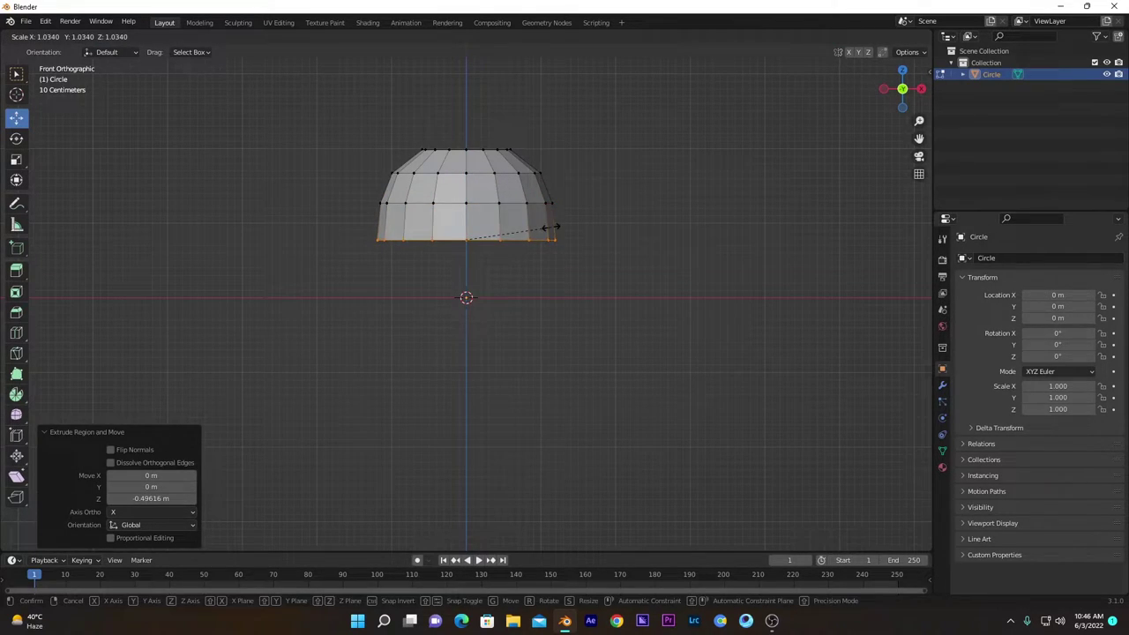
left_click(556, 227)
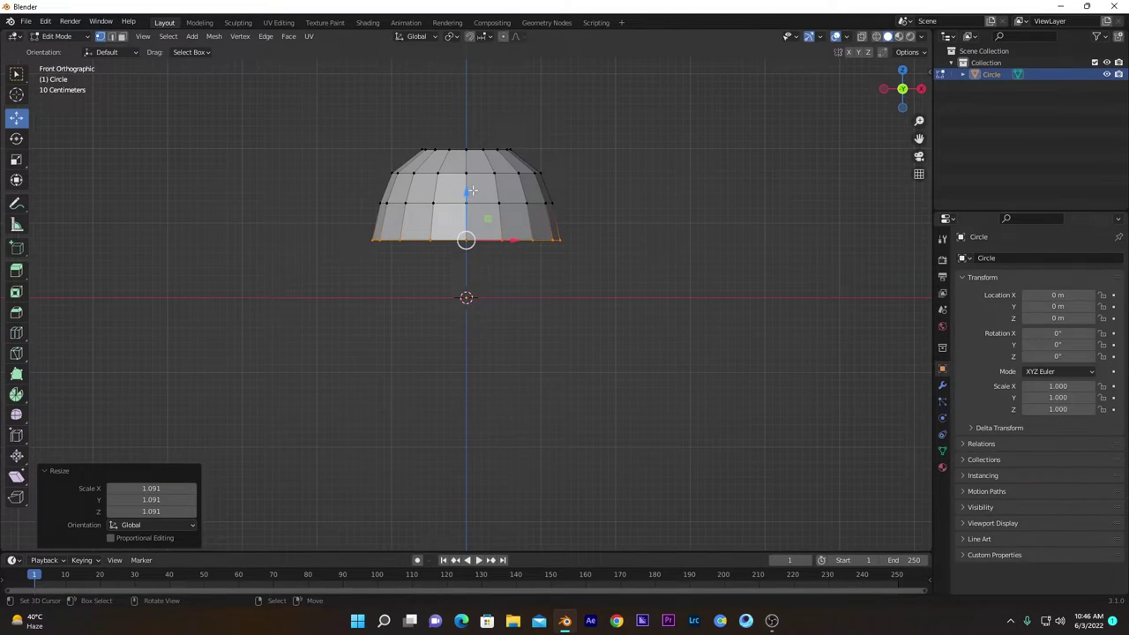
Step: Widen the canopy's three lower rings, scaling the highest of them to 1.04 and the bottom one to about 1.12
left_click(465, 174, "alt")
key("s")
left_click(525, 196)
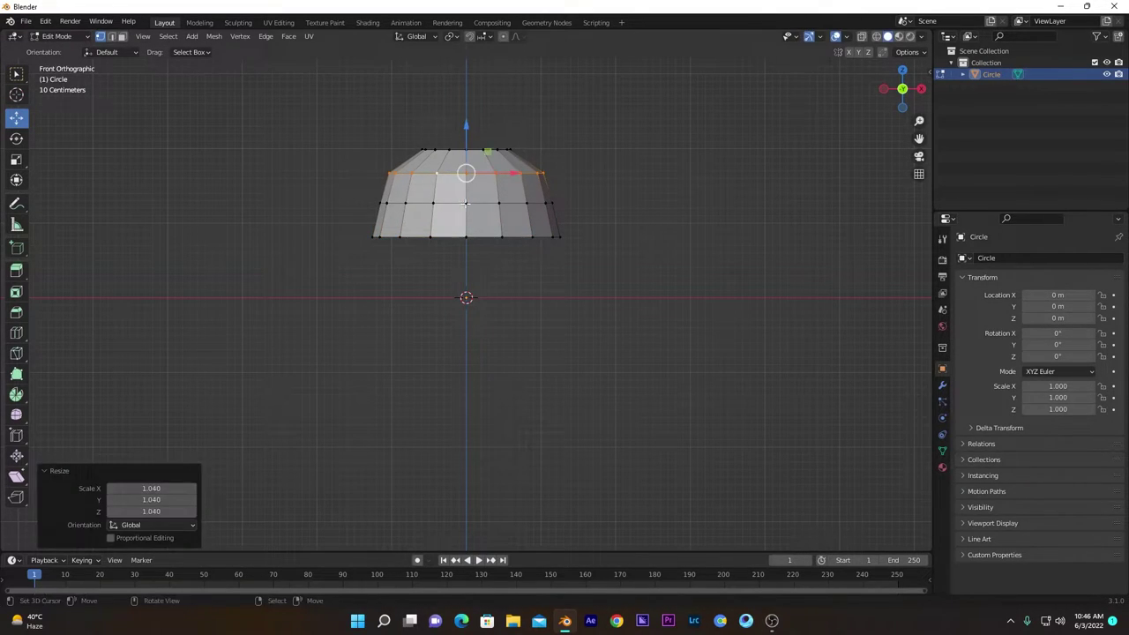
left_click(543, 202, "alt")
key("s")
left_click(552, 204)
left_click(547, 236, "alt")
key("s")
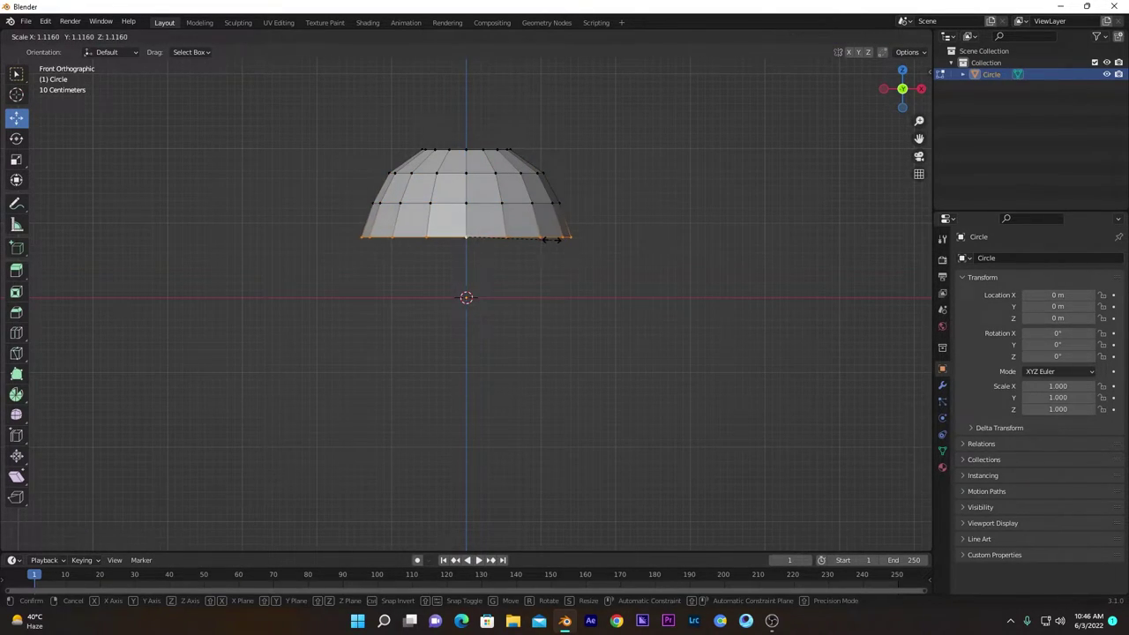
left_click(551, 236)
Step: Extrude the edge loop of the canopy's top opening about 0.52 m up along Z and scale the new ring to about 0.31
middle_click_drag(464, 235, 473, 188)
left_click(474, 189, "alt")
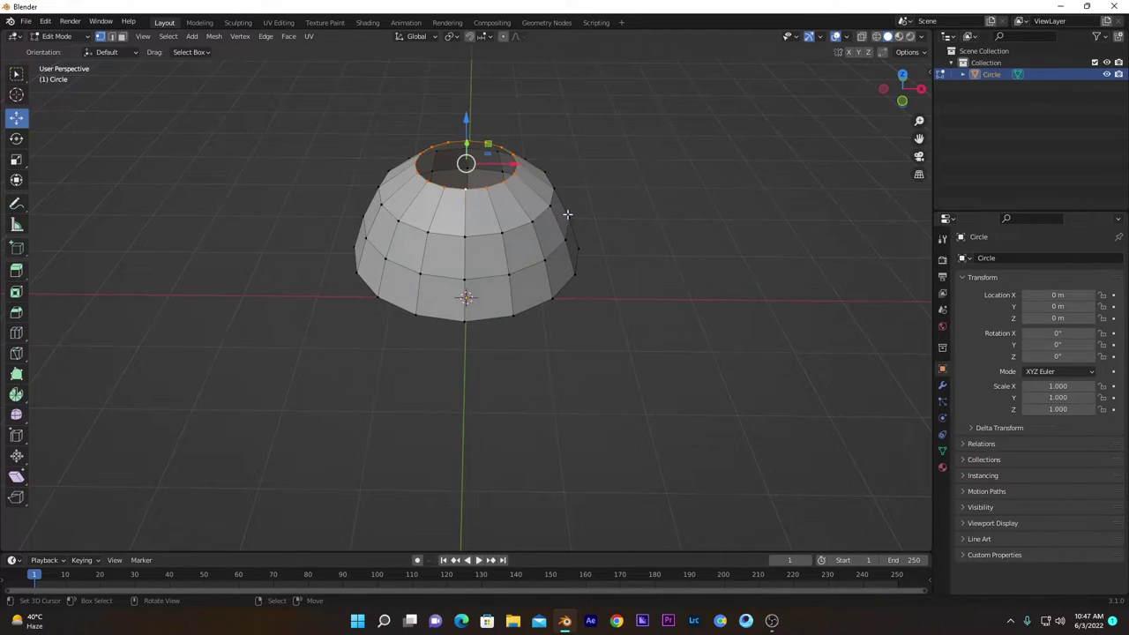
key("KP_1")
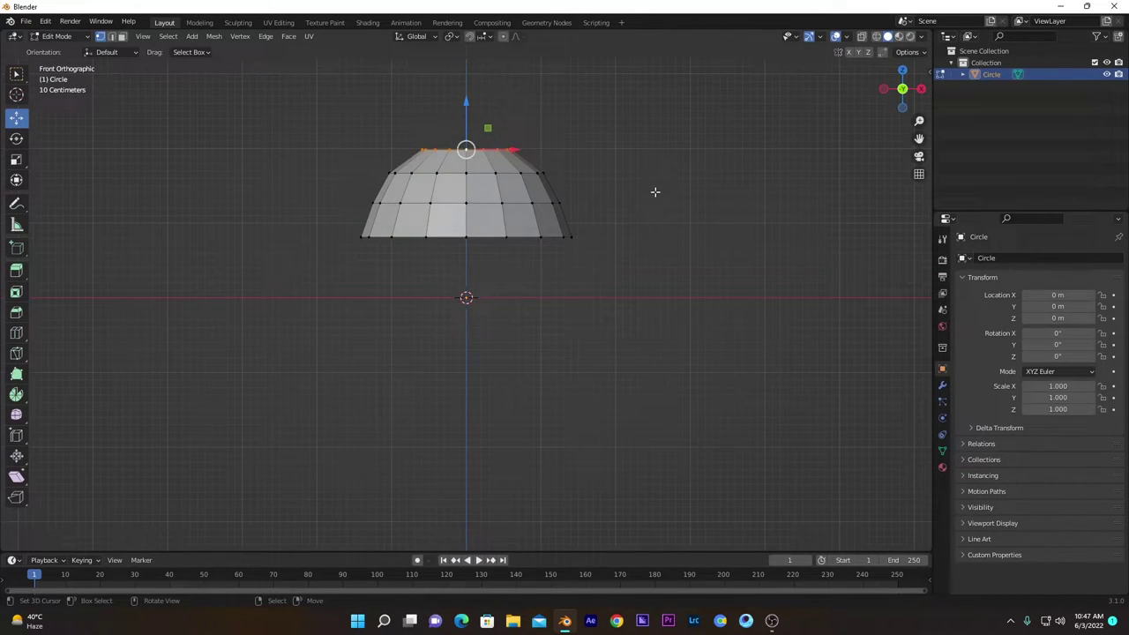
key("e")
key("z")
left_click(675, 159)
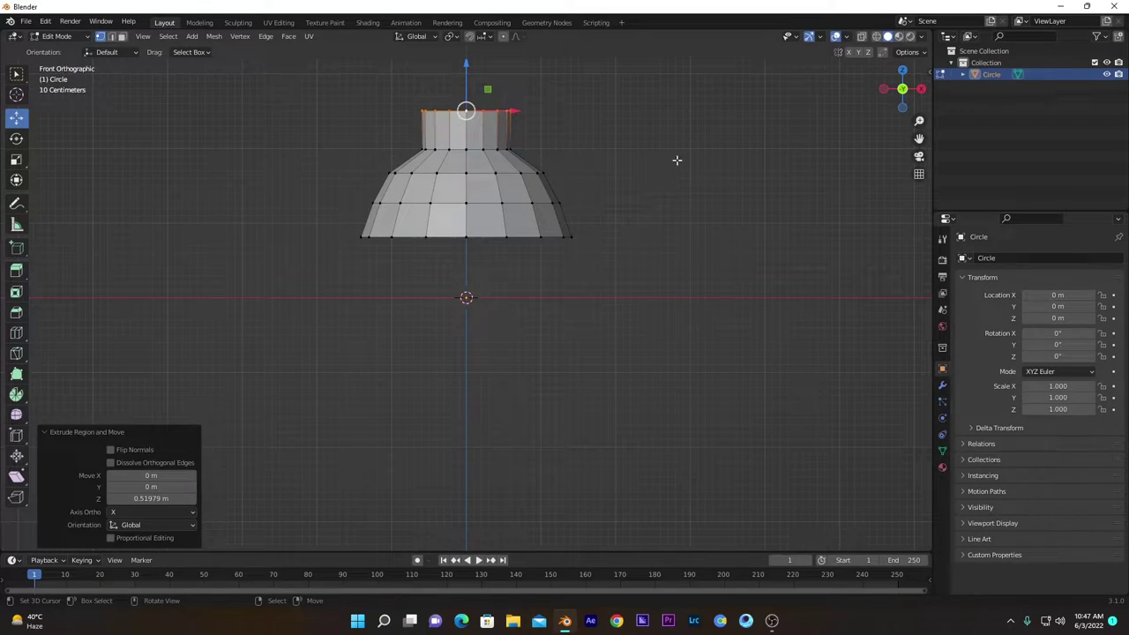
key("s")
left_click(498, 140)
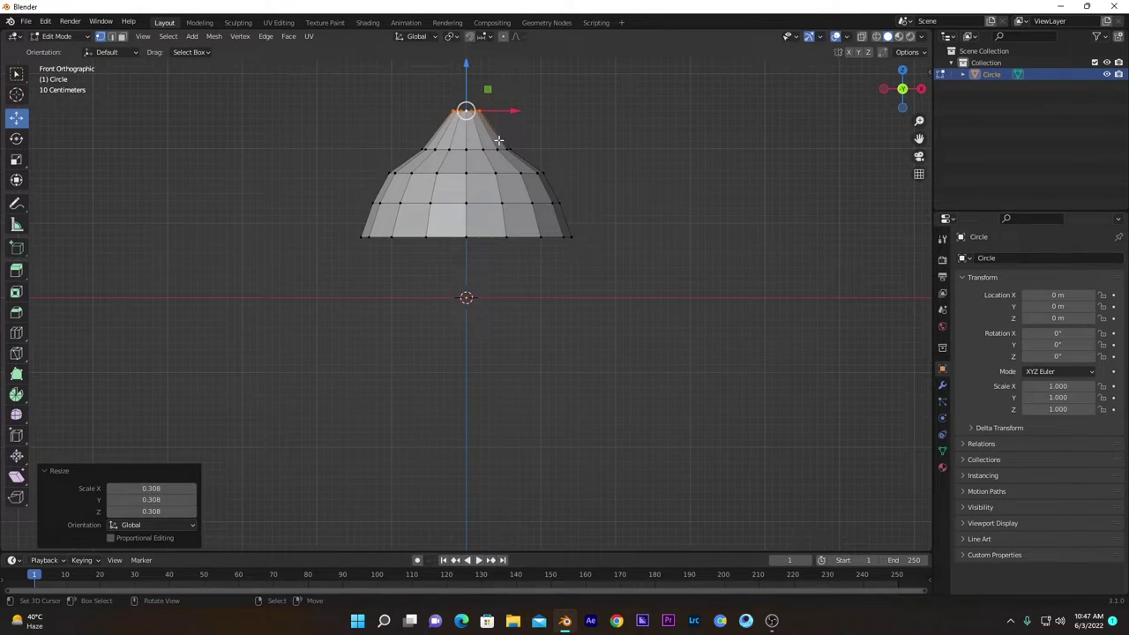
Step: Lower the new top ring about 0.35 m along Z and scale it by a further 0.31
key("g")
key("z")
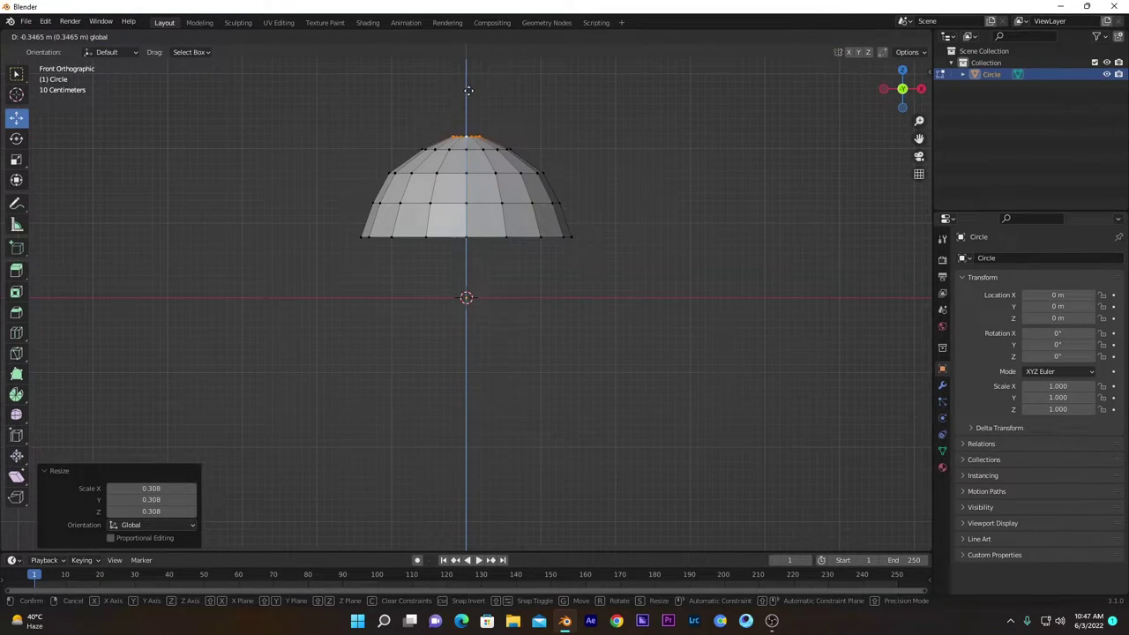
left_click(469, 91)
key("s")
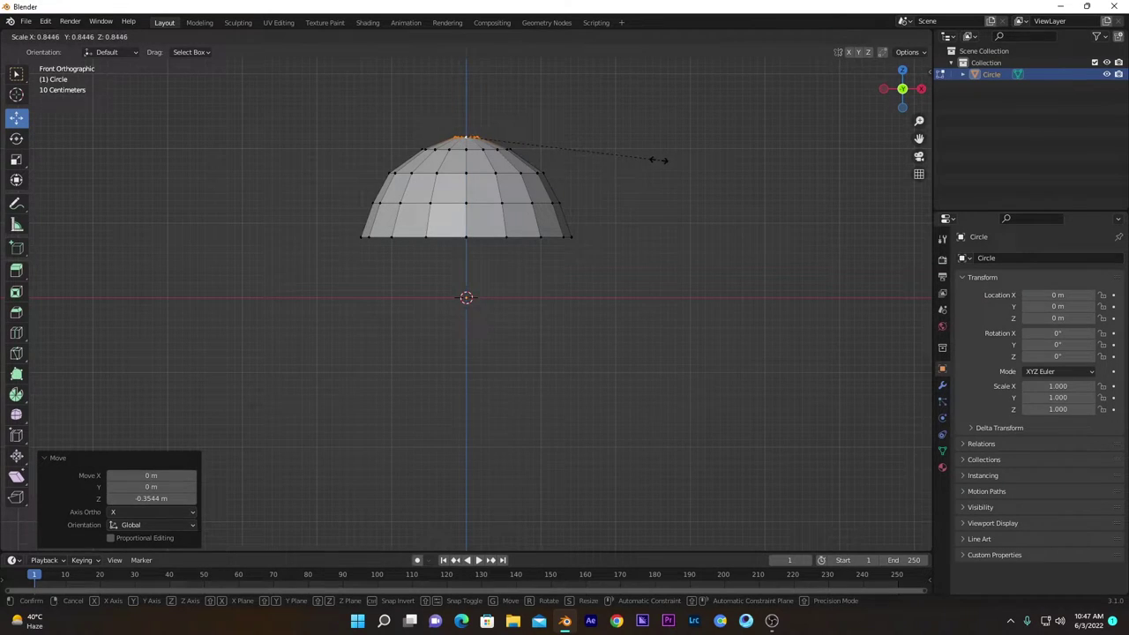
left_click(534, 159)
middle_click_drag(425, 158, 441, 289)
key("KP_1")
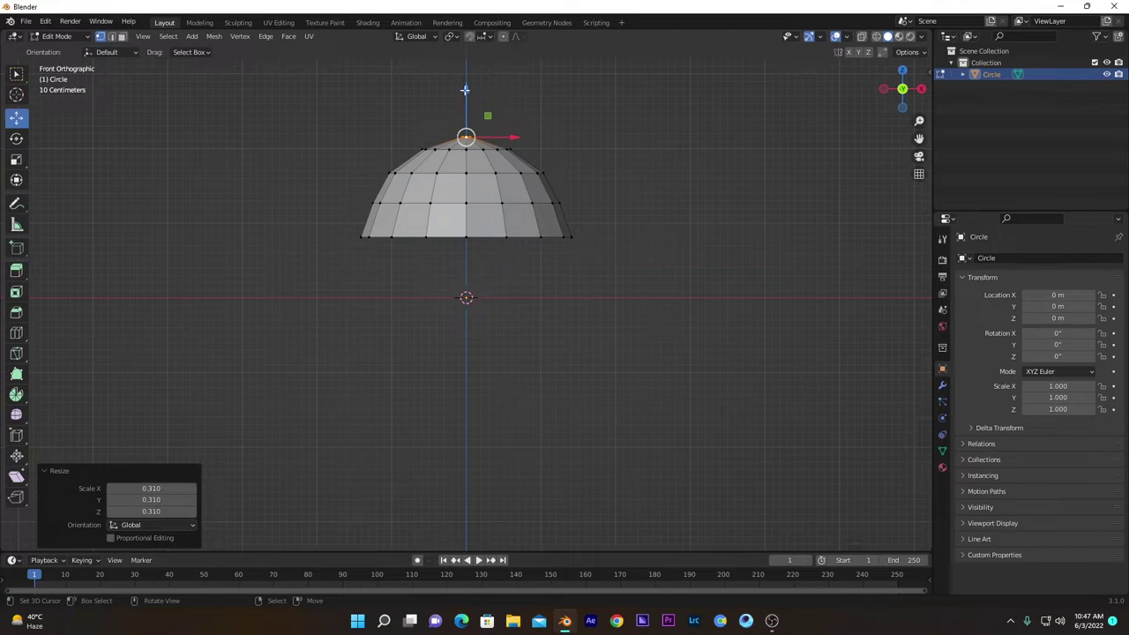
Step: Extrude the small top ring upward along Z, lower the new ring about 0.17 m and taper it to about 0.2
key("e")
key("z")
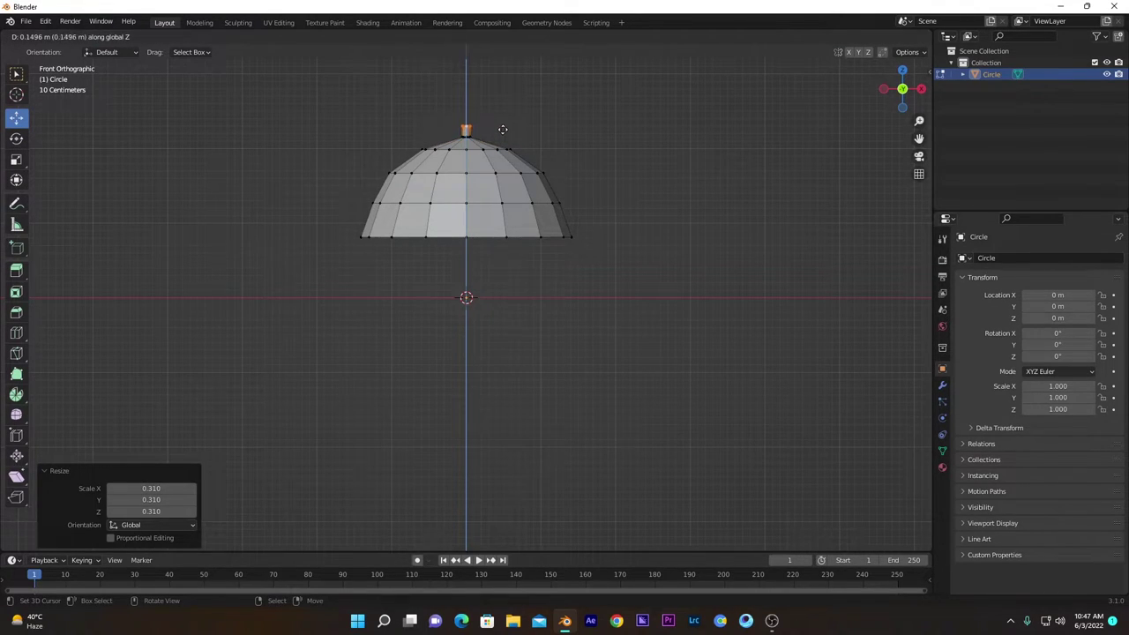
left_click(503, 124)
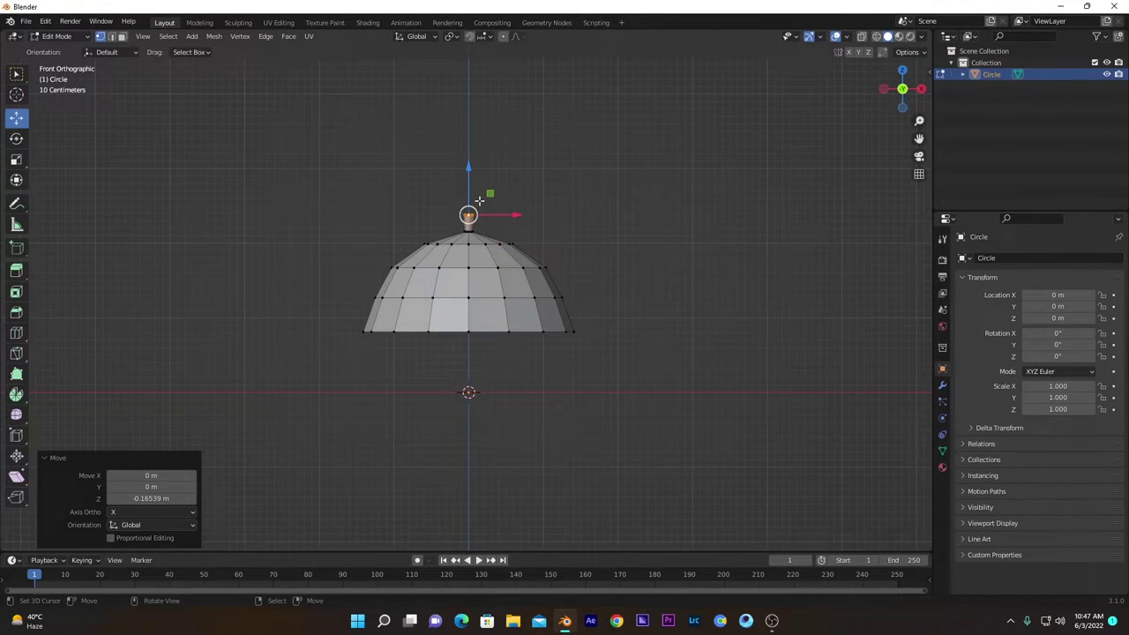
scroll(478, 201, "up", 6)
middle_click_drag(610, 113, 605, 249, "shift")
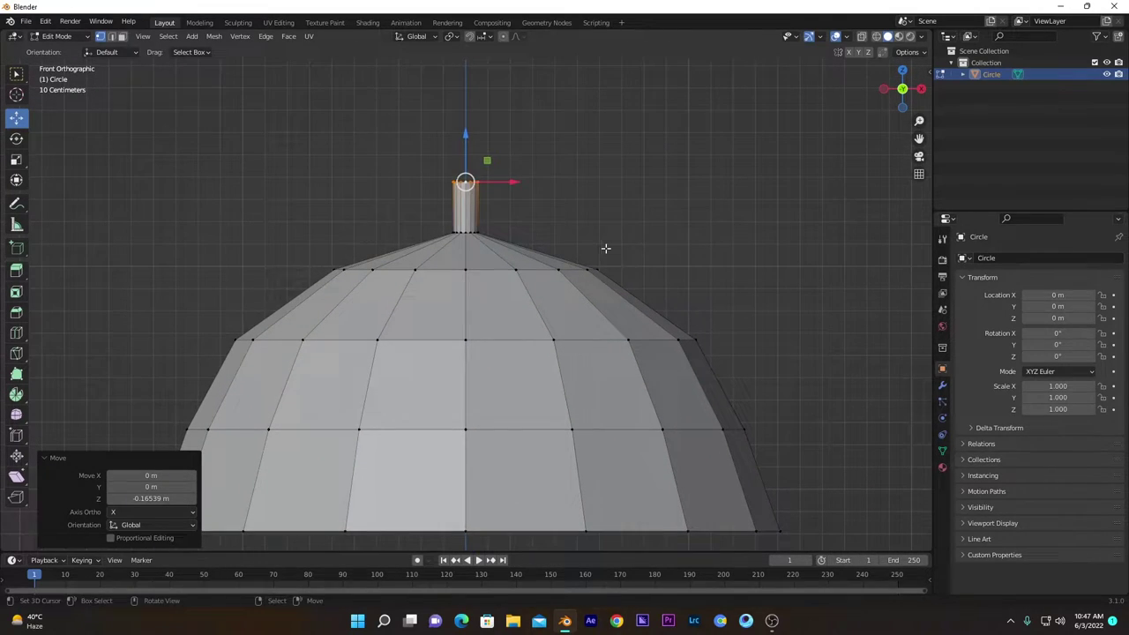
key("s")
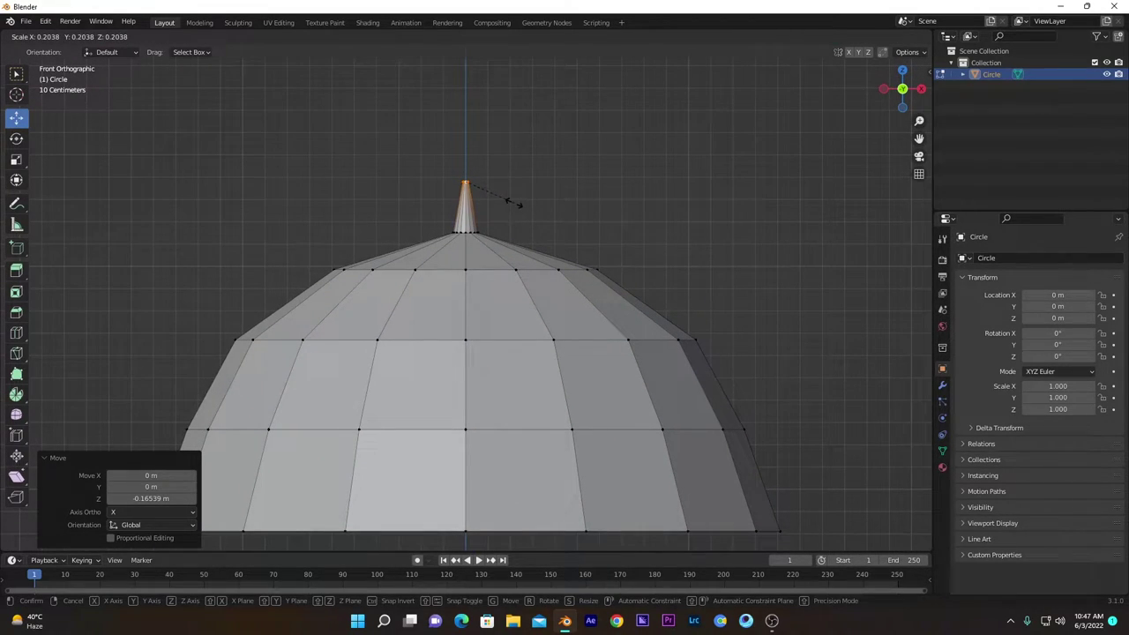
left_click(517, 203)
Step: Close the open tip of the spike with a Grid Fill of span 4 and adjust its offset
middle_click_drag(491, 160, 344, 88)
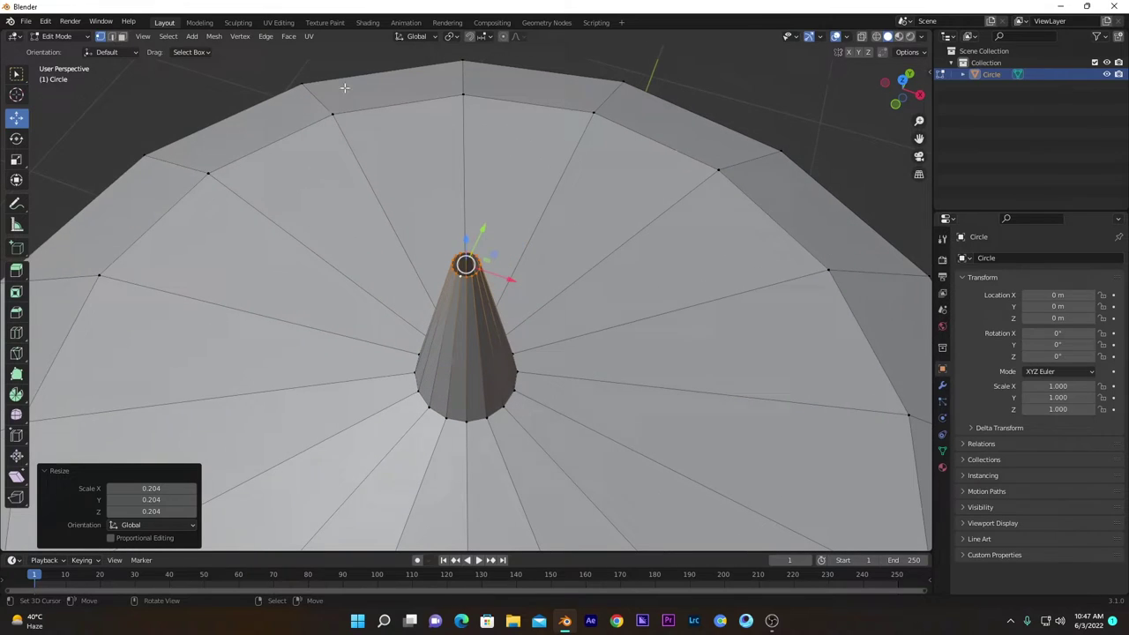
left_click(288, 36)
left_click(310, 179)
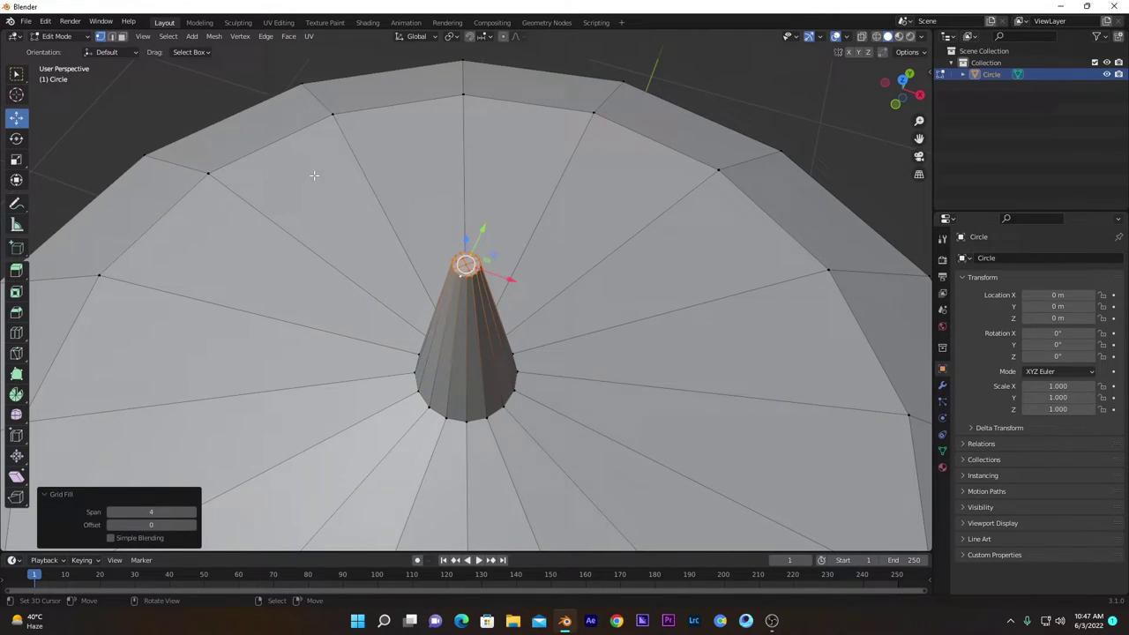
left_click(193, 525)
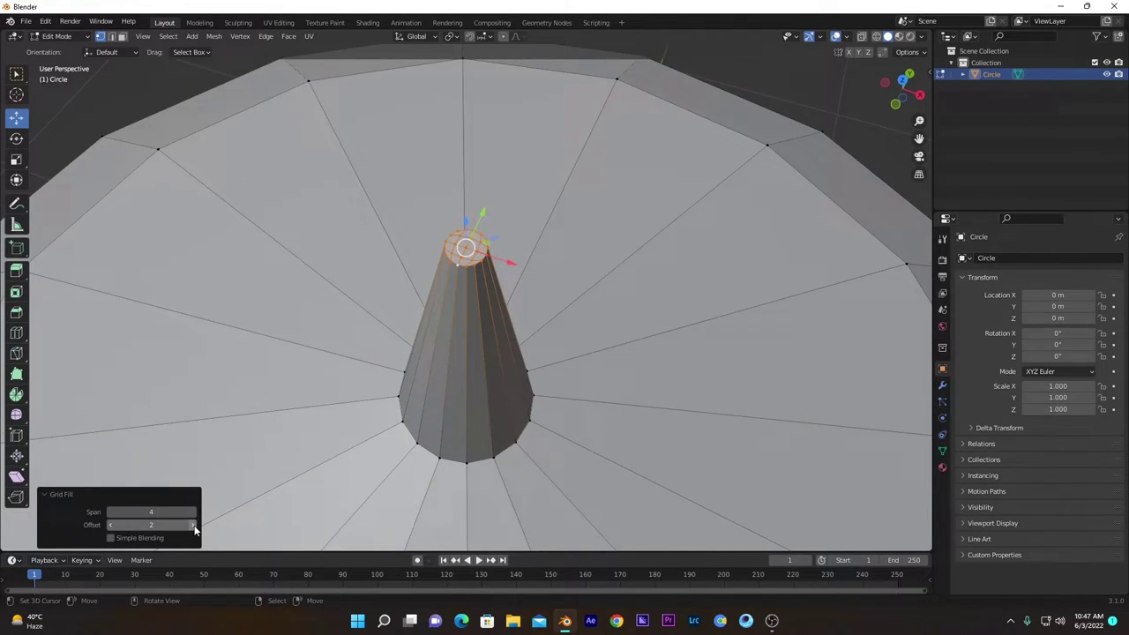
scroll(441, 356, "down", 5)
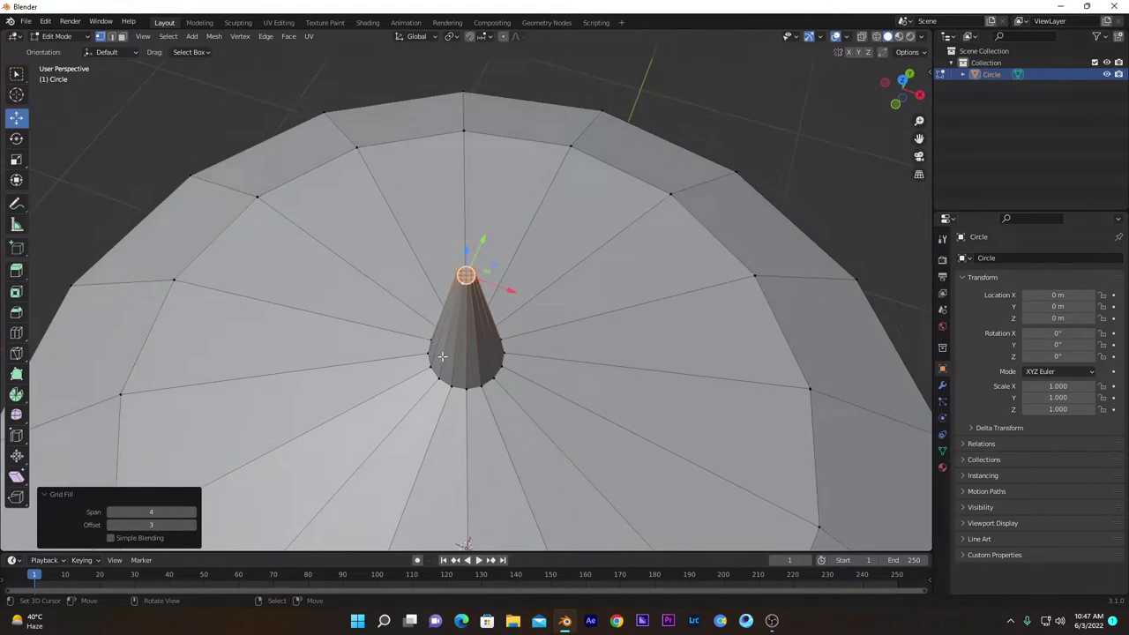
middle_click_drag(440, 356, 516, 320)
key("KP_1")
key("KP_7")
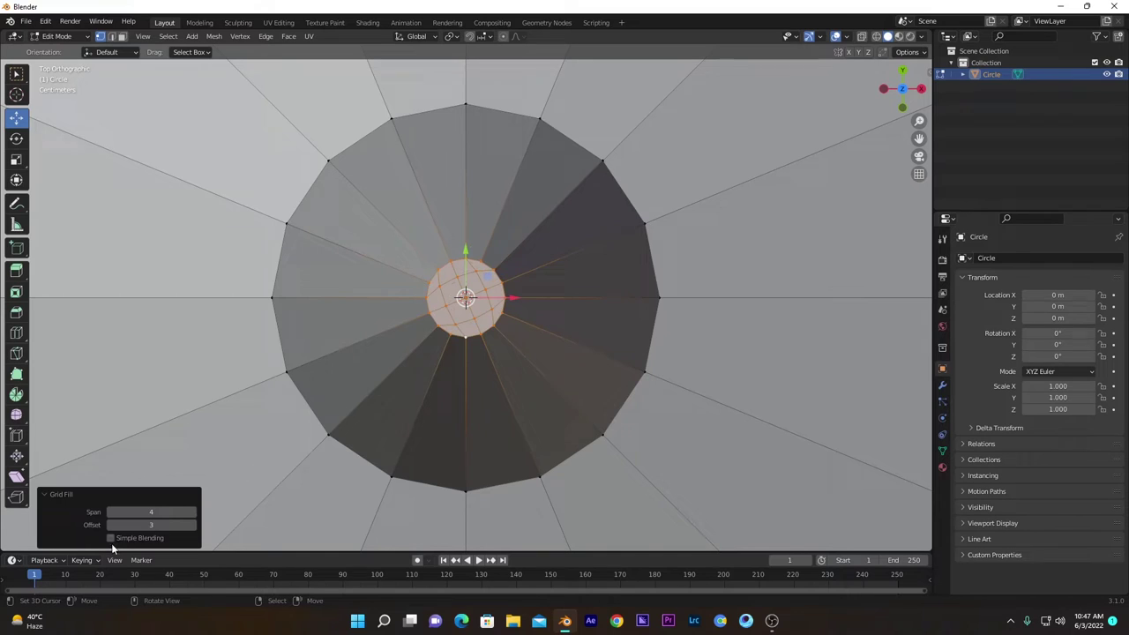
left_click(111, 525)
scroll(561, 338, "down", 3)
middle_click_drag(559, 338, 535, 273)
Step: In Object Mode, add a Subdivision Surface modifier at level 2 to the canopy
key("Tab")
scroll(526, 282, "down", 5)
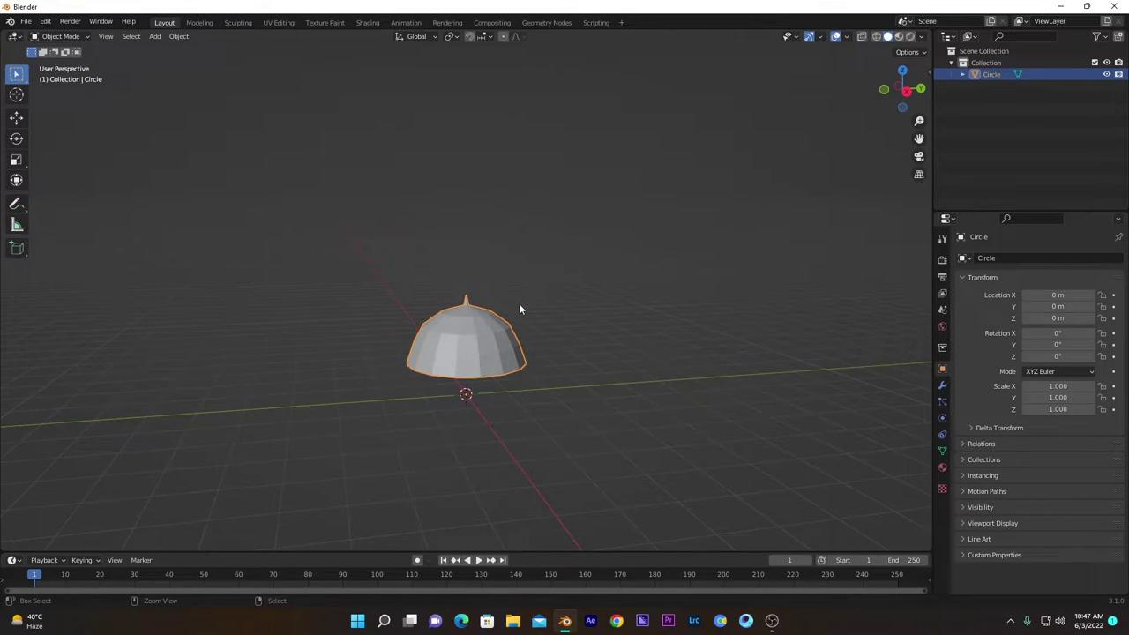
key("ctrl+2")
Step: In wireframe front view, widen the canopy's rings, raise the lower two and scale the bottom ring to about 1.04
scroll(529, 361, "up", 6)
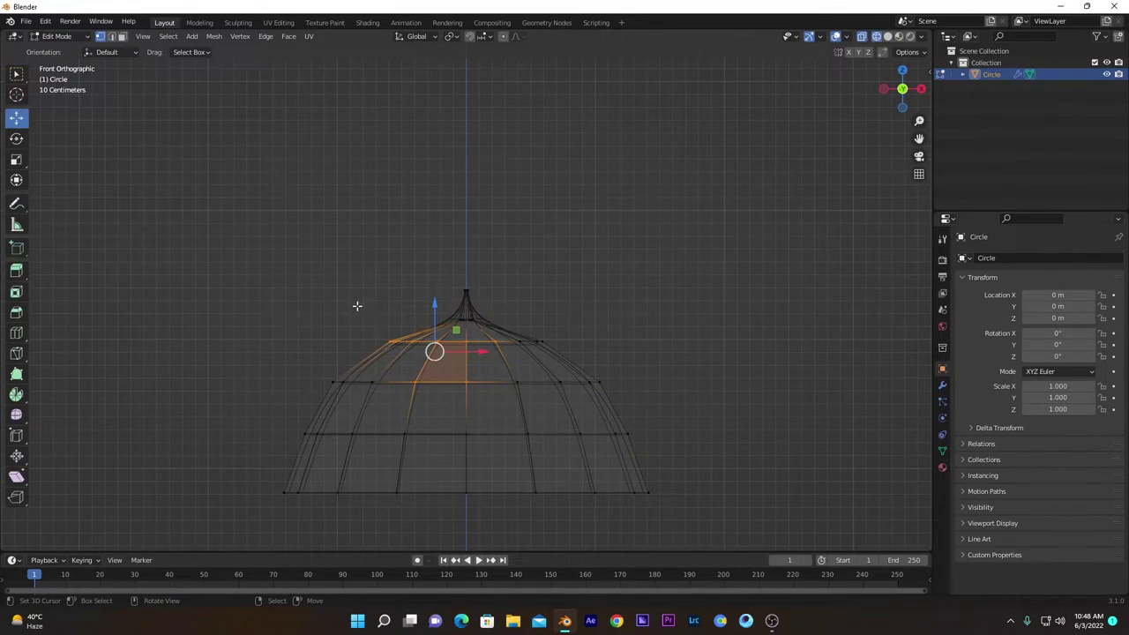
left_click_drag(370, 325, 554, 363)
key("s")
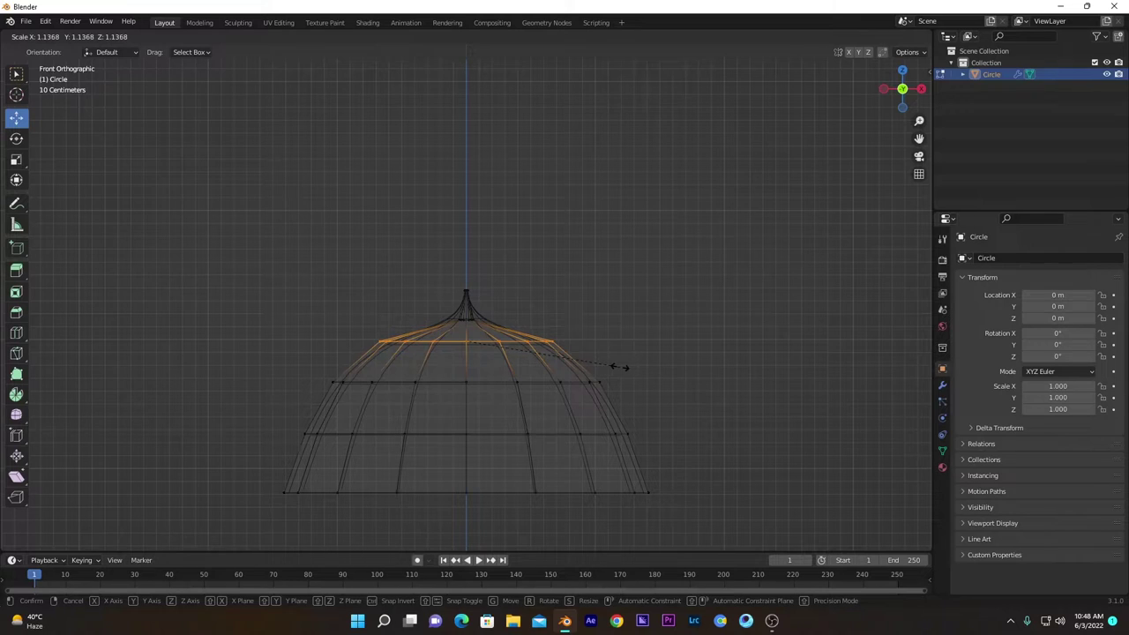
left_click(625, 368)
mouse_move(319, 363)
left_mouse_down()
mouse_move(456, 416)
mouse_move(665, 420)
left_mouse_up()
key("s")
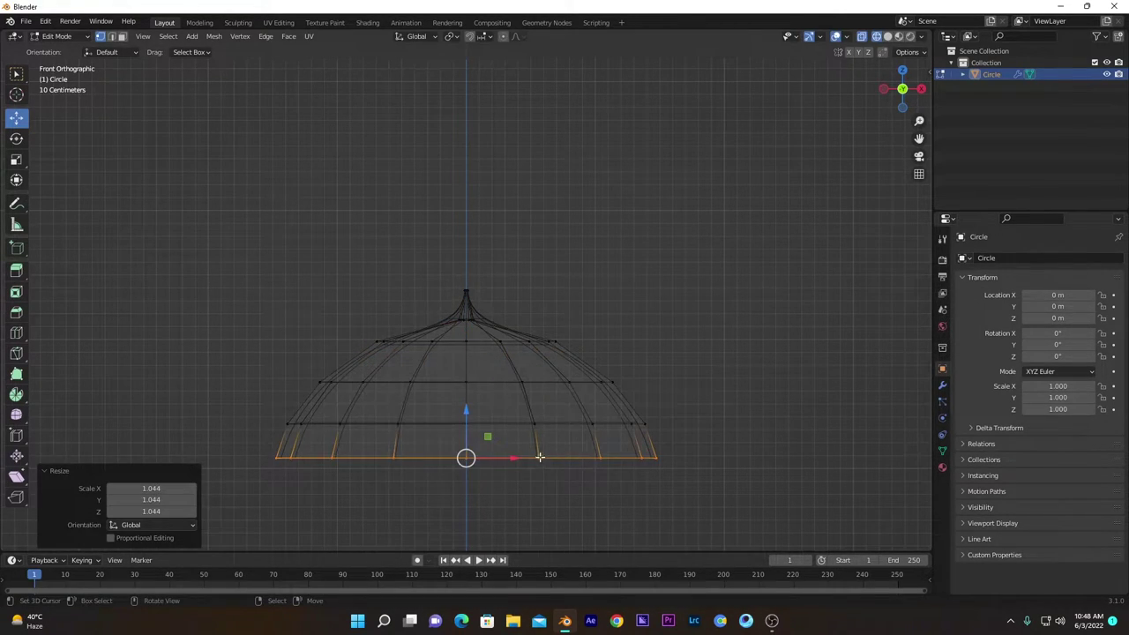
key("z")
left_click(593, 456)
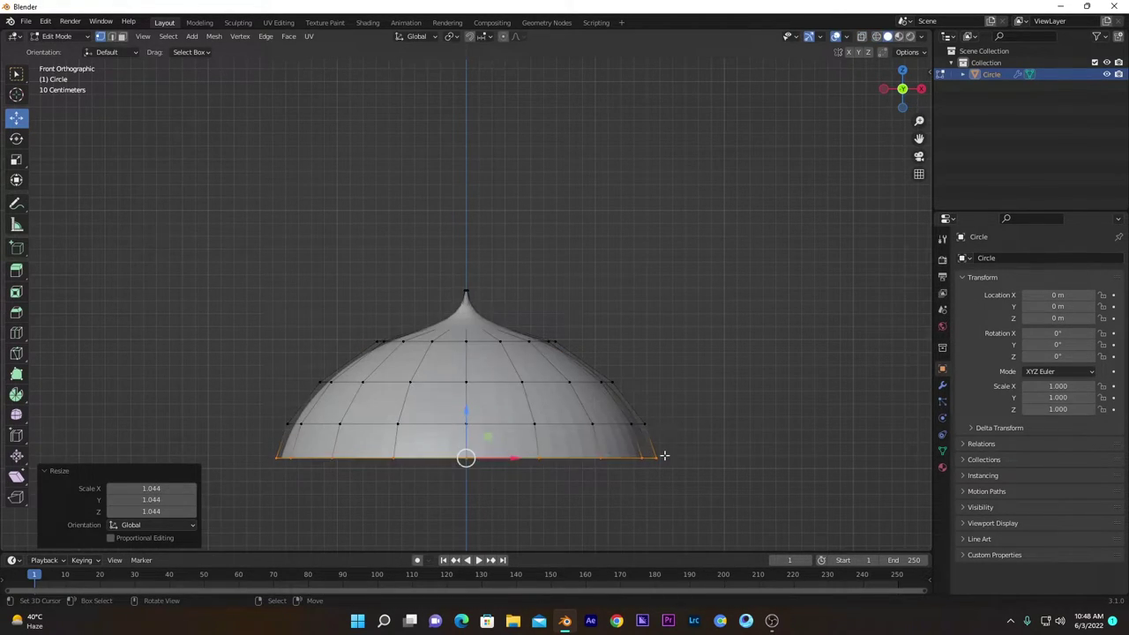
Step: Return to Object Mode in solid shading and apply Shade Smooth to the canopy
key("Tab")
middle_click_drag(490, 404, 508, 431)
right_click(479, 365)
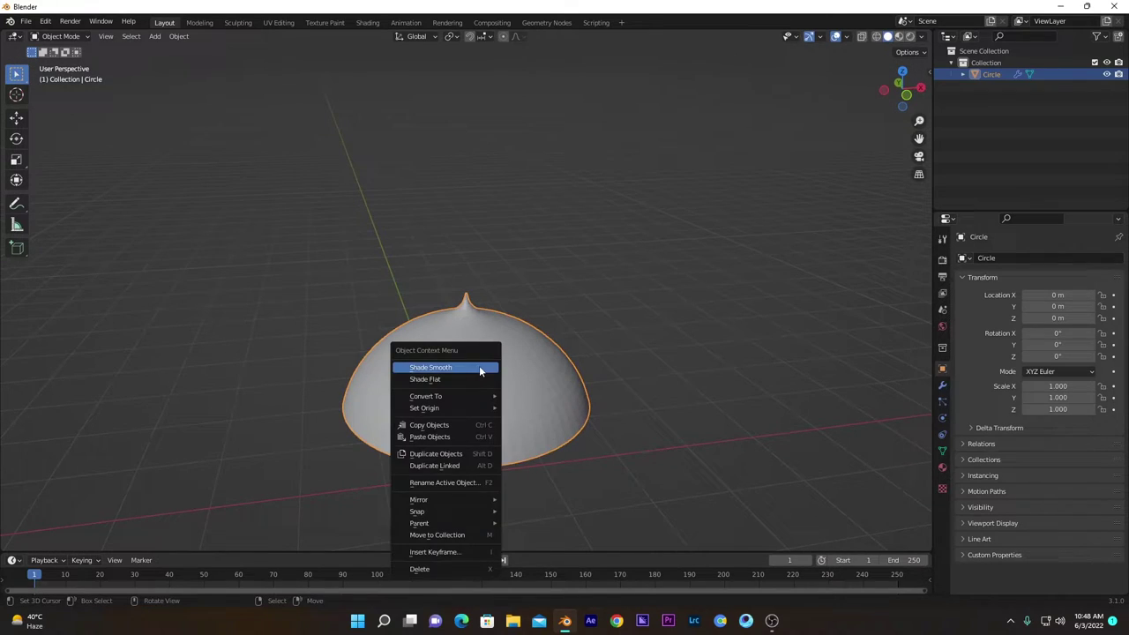
left_click(479, 367)
Step: Save the project in the D:\blender folder as "umbrella tut"
key("ctrl+s")
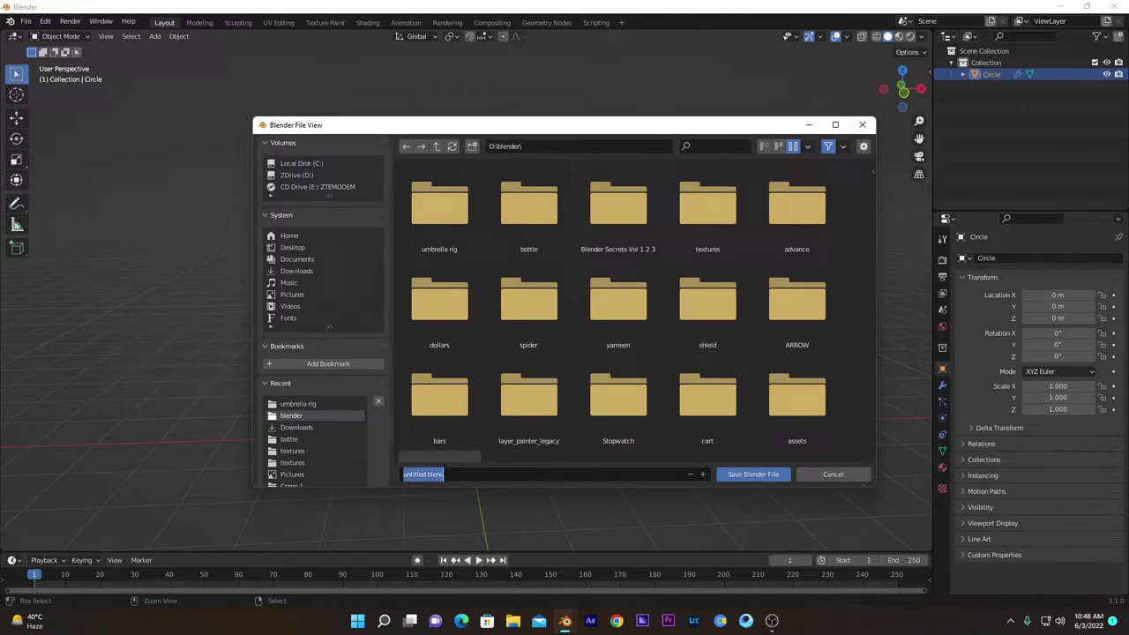
type("umbrella tut")
key("Return")
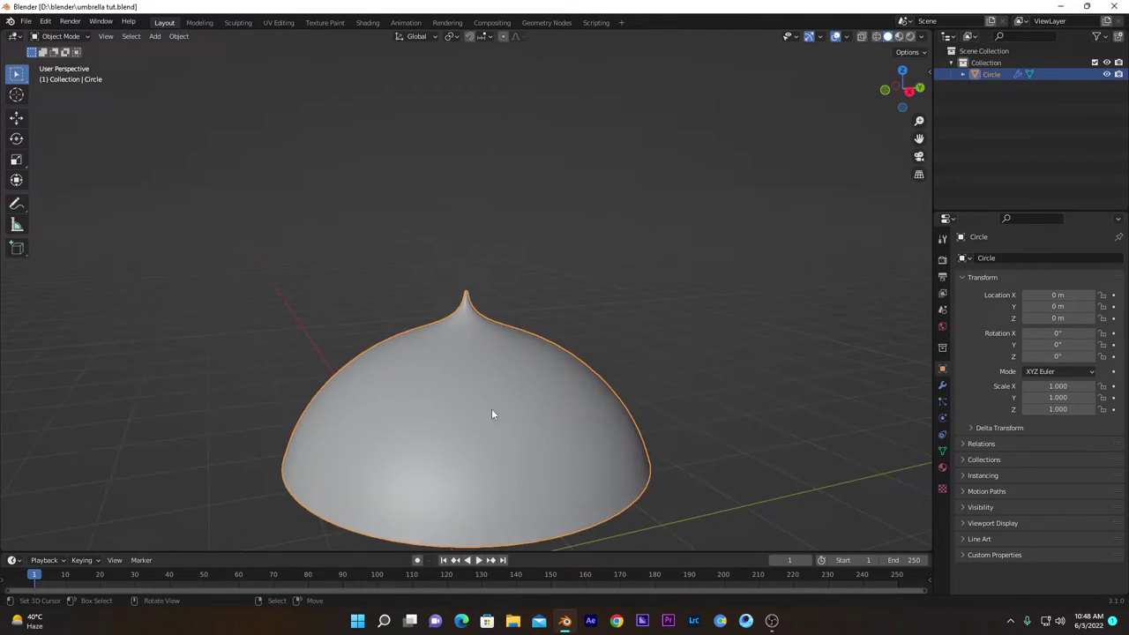
Step: Add a single loop cut around the spike and slide it down near its base with a factor of about 0.895
middle_click_drag(492, 414, 507, 343)
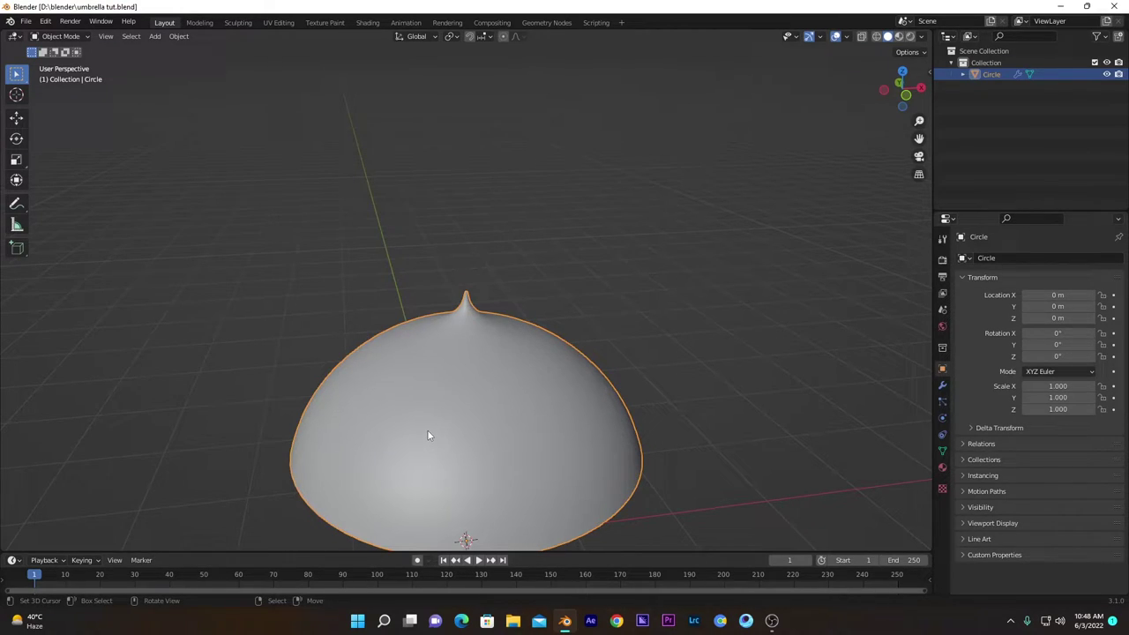
middle_click_drag(498, 442, 479, 385)
key("Tab")
scroll(480, 386, "up", 4)
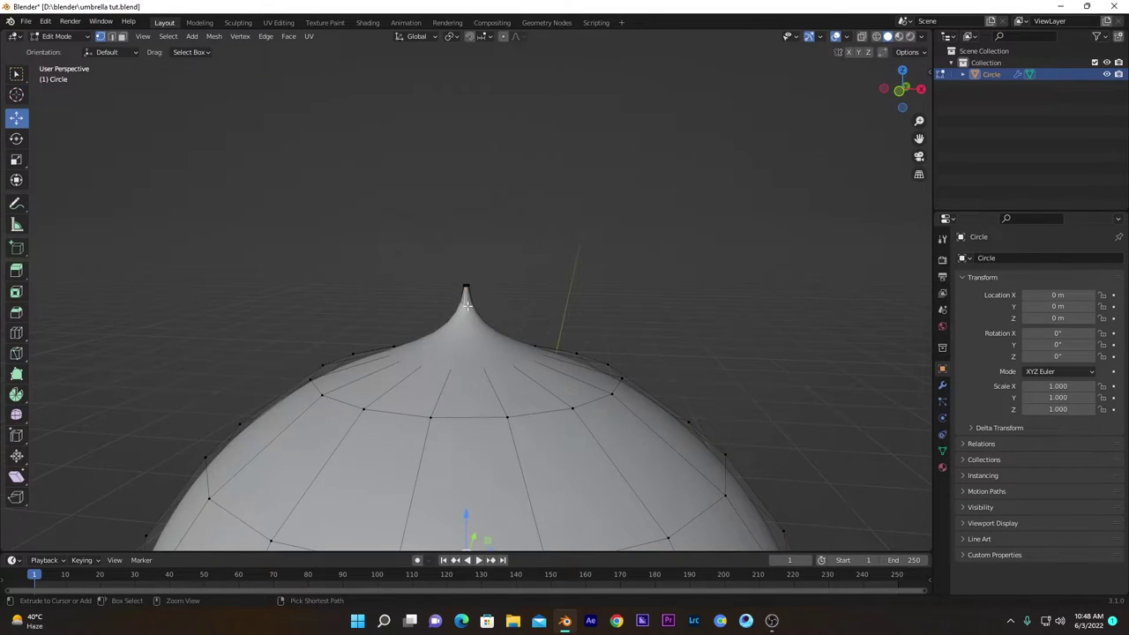
key("ctrl+r")
left_click(466, 305)
left_click(467, 330)
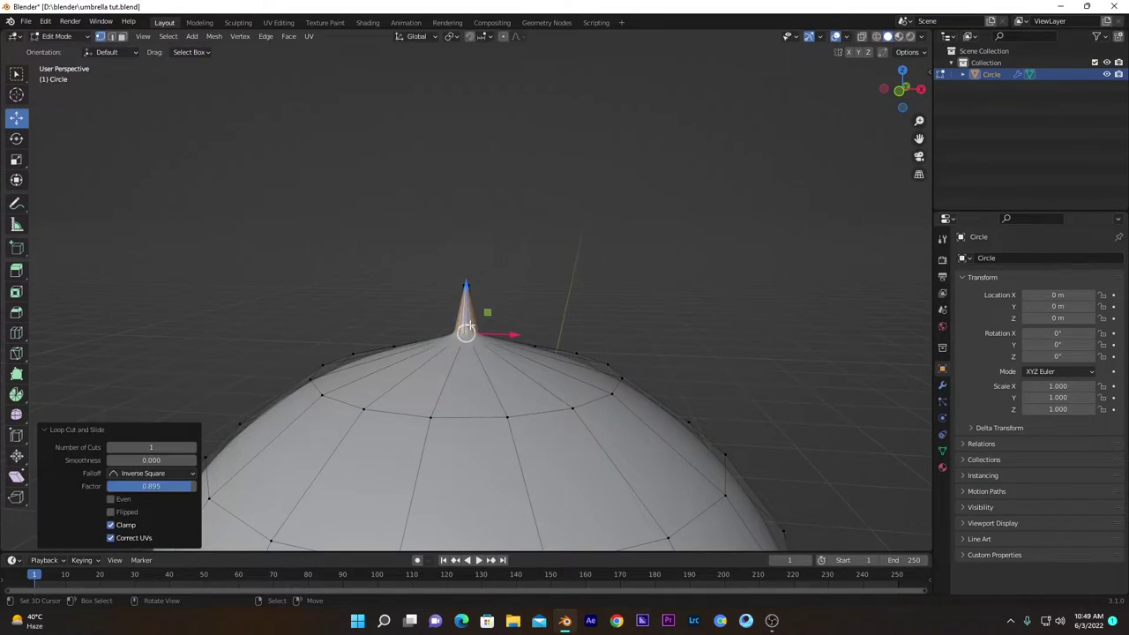
key("Tab")
middle_click_drag(518, 339, 510, 345)
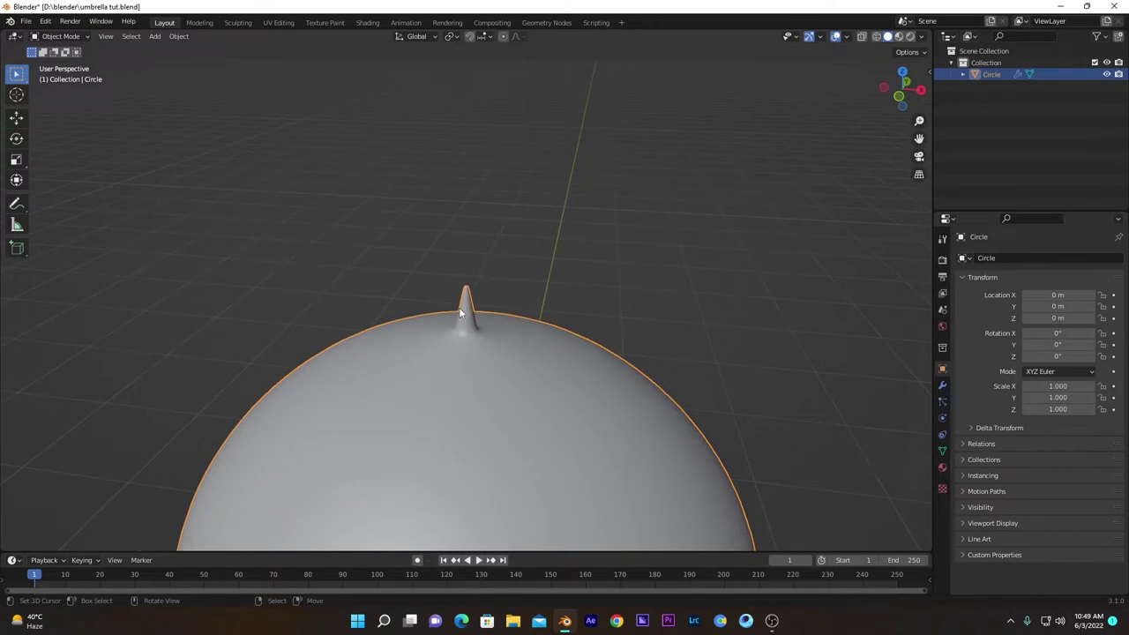
Step: Try a vertical loop cut down the canopy beside an existing edge with a factor of about -0.788, and undo it
scroll(460, 310, "down", 4)
key("KP_1")
key("Tab")
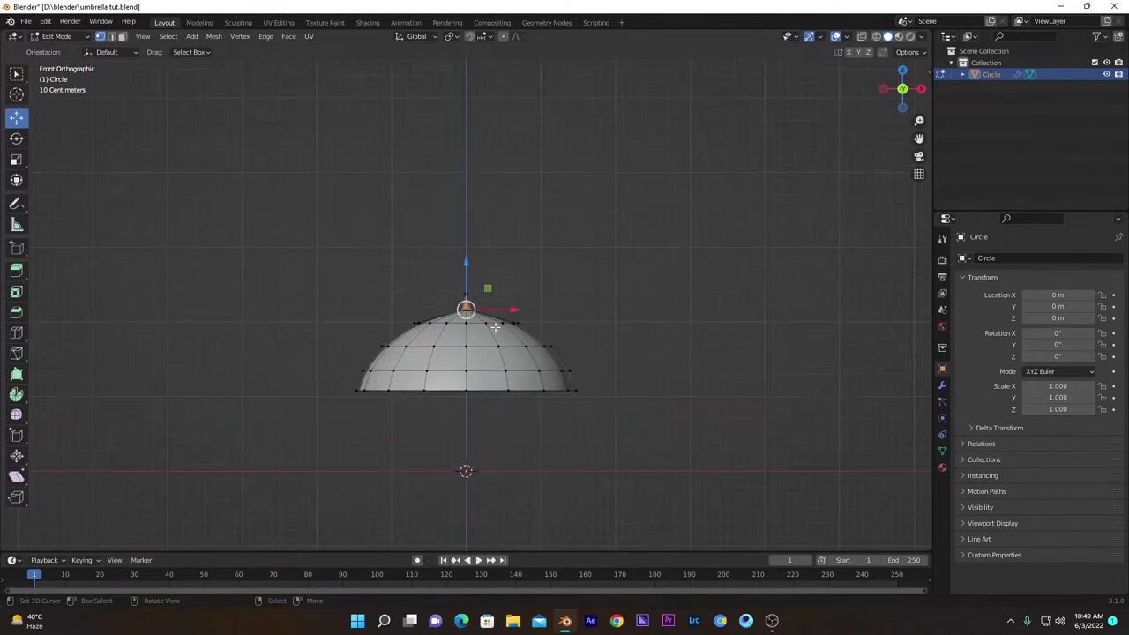
scroll(494, 327, "up", 1)
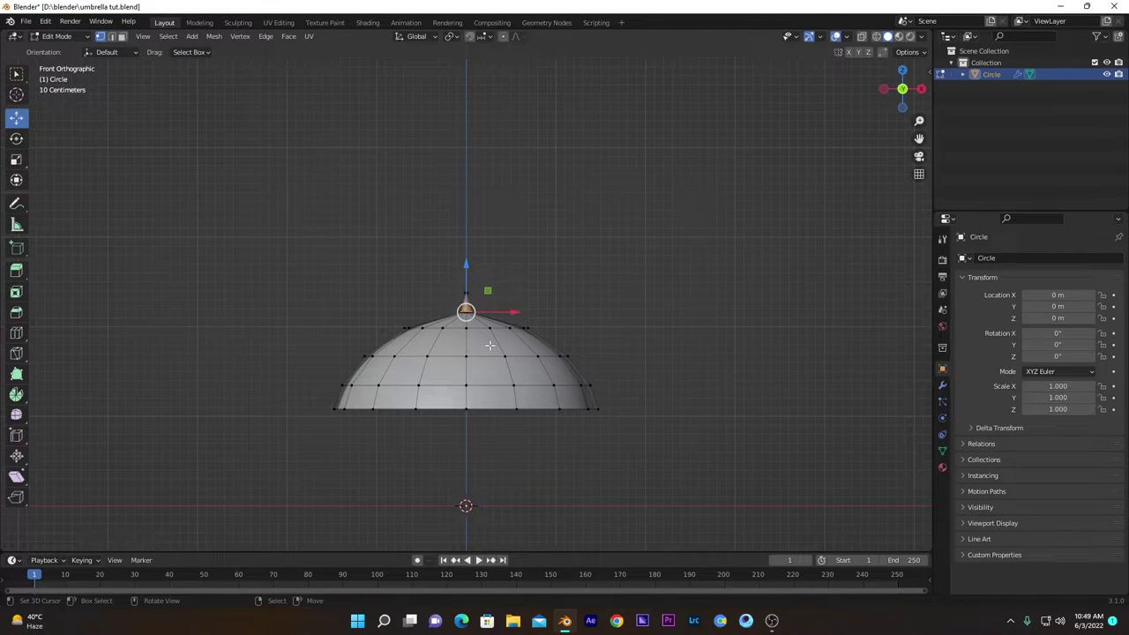
left_click(492, 363, "alt")
key("g")
key("g")
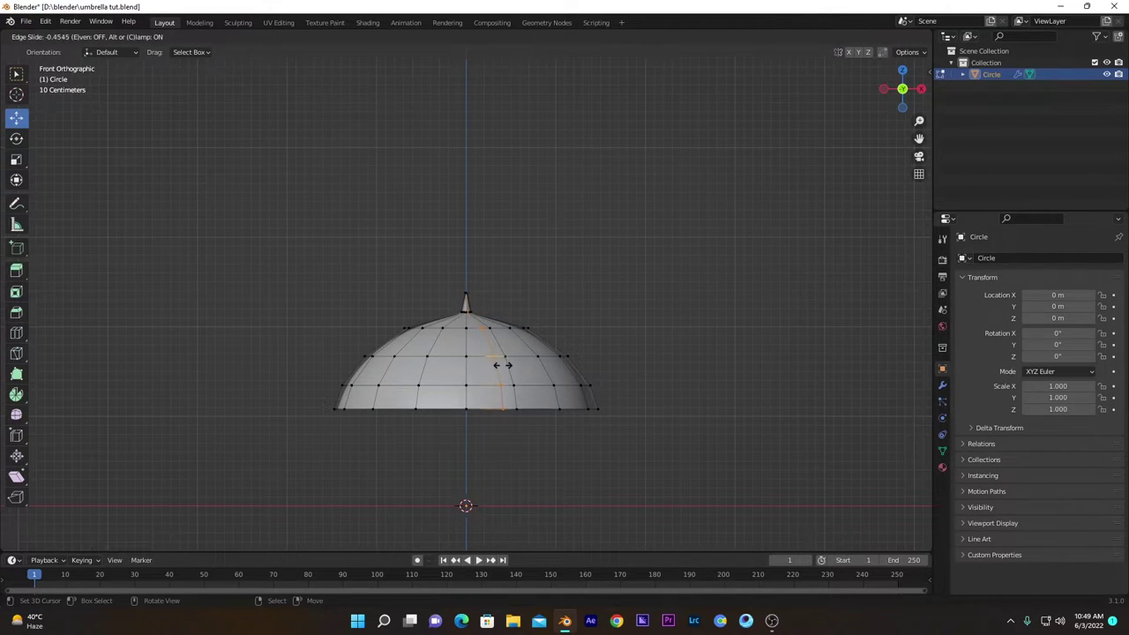
left_click(509, 366)
middle_click_drag(509, 366, 476, 368)
scroll(491, 283, "up", 6)
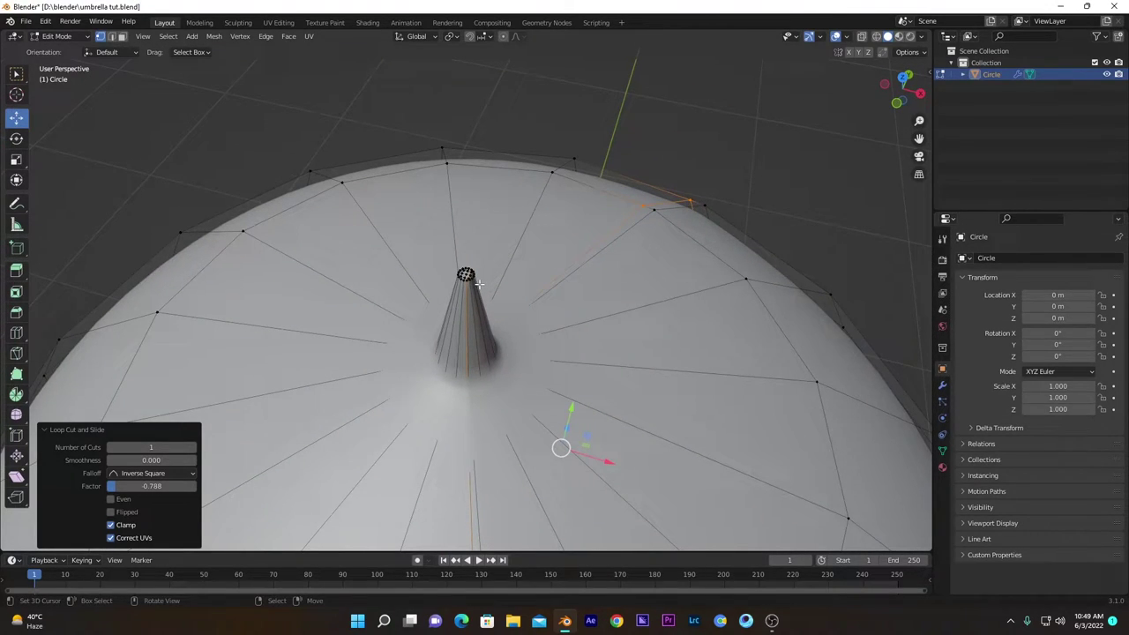
key("ctrl")
key("ctrl+z")
scroll(481, 292, "down", 6)
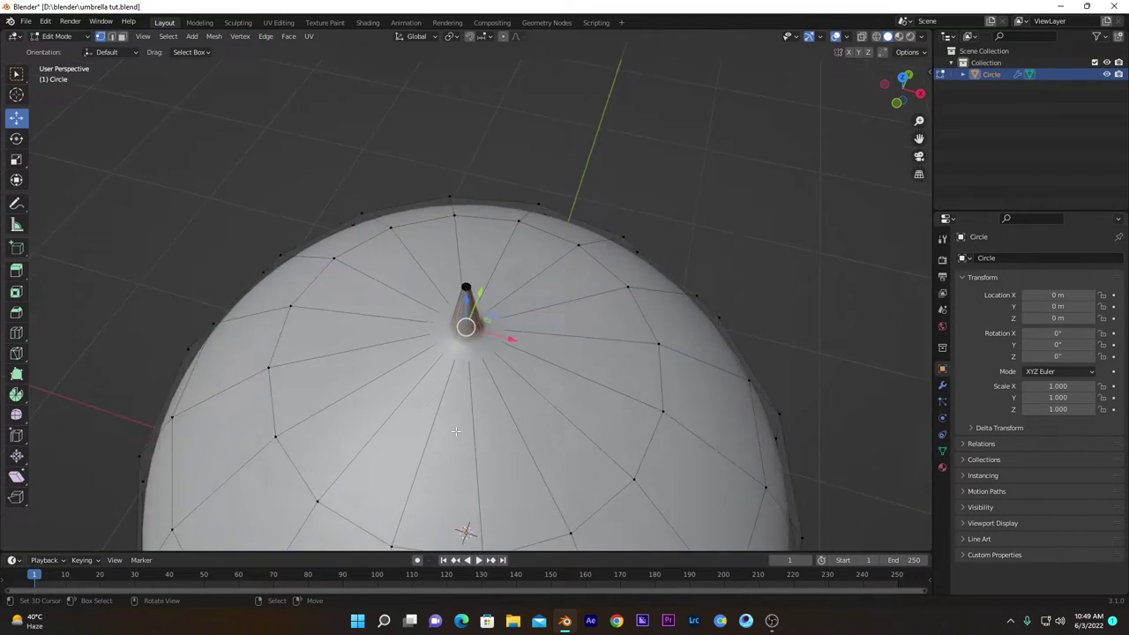
Step: Add a vertical loop cut down one canopy segment and deselect its vertices on the spike, using wireframe shading before returning to solid
middle_click_drag(467, 479, 479, 327)
key("ctrl+r")
key("Escape")
key("c")
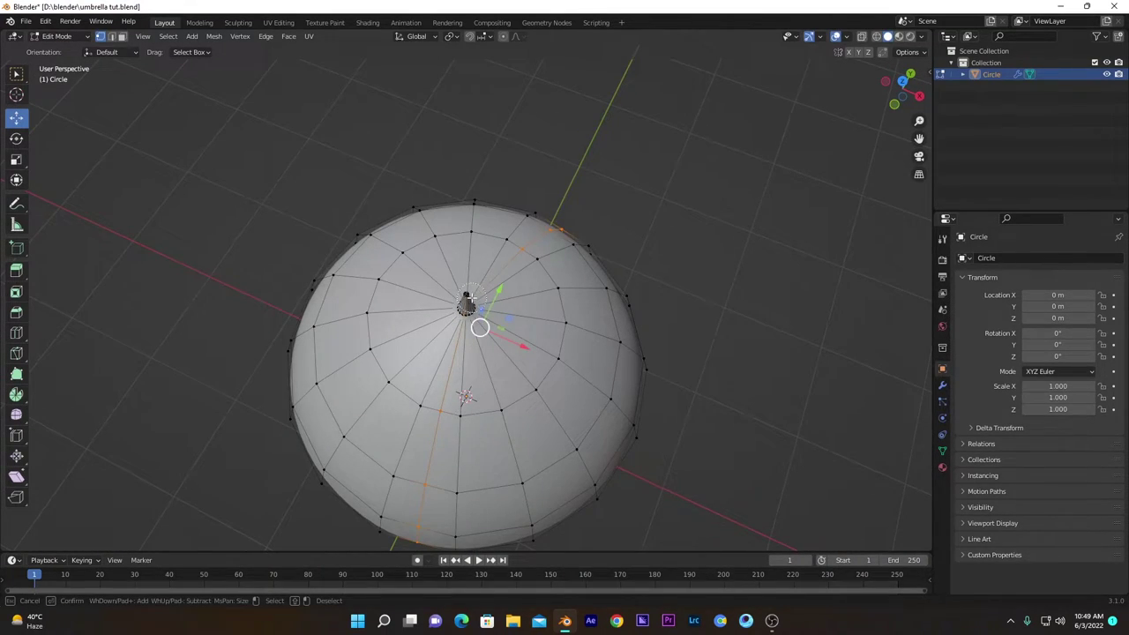
key("Escape")
key("z")
left_click(412, 301)
key("c")
left_click_drag(471, 295, 474, 303, "shift")
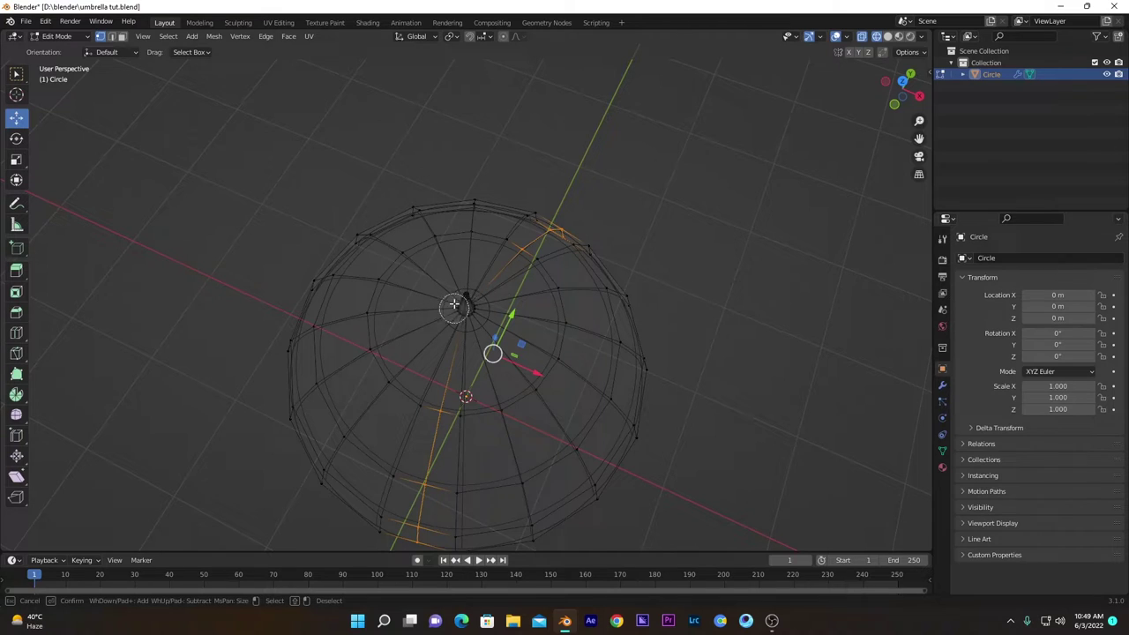
key("Escape")
middle_click_drag(480, 304, 524, 336)
key("shift+z")
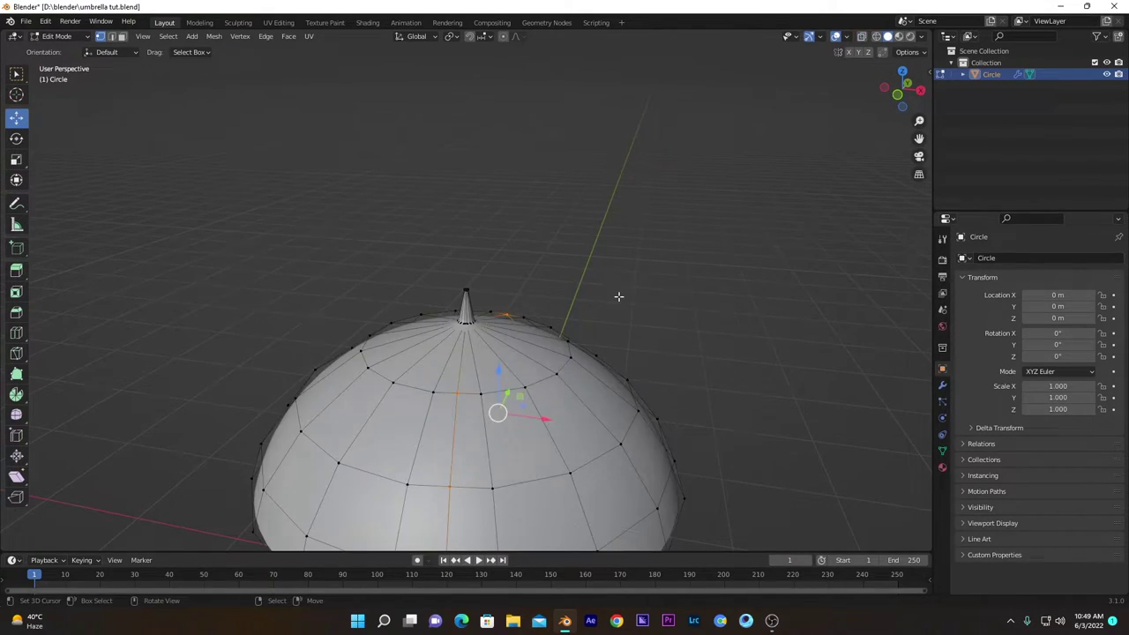
Step: Edge-slide the new vertical loop close to the neighbouring original edge with a factor of about -0.792
scroll(618, 296, "down", 3)
scroll(547, 332, "up", 2)
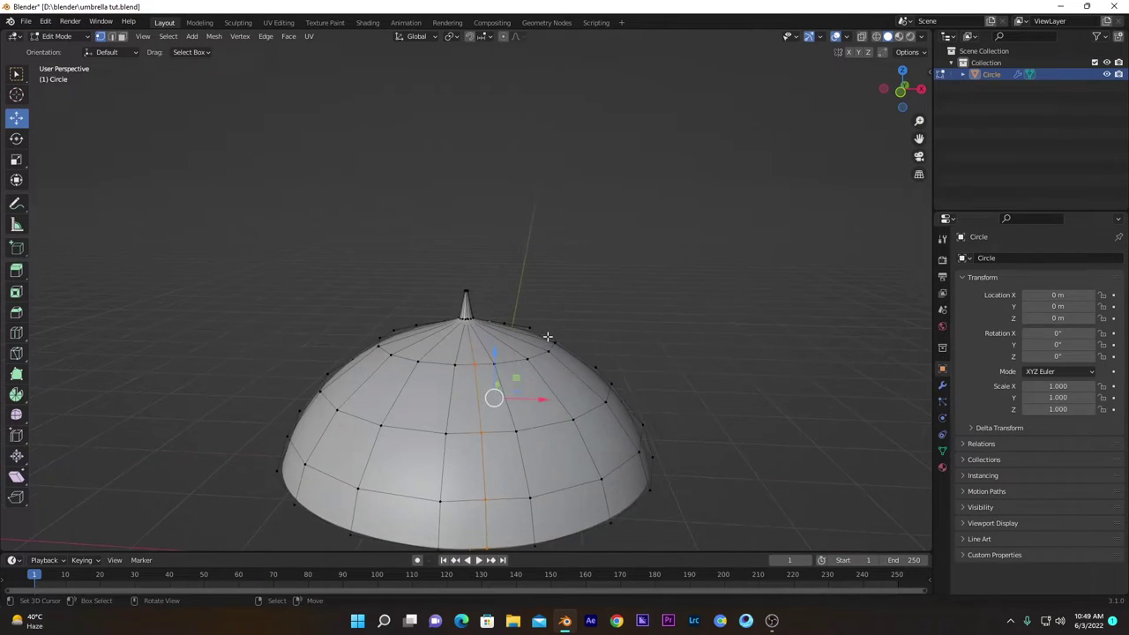
key("g")
key("g")
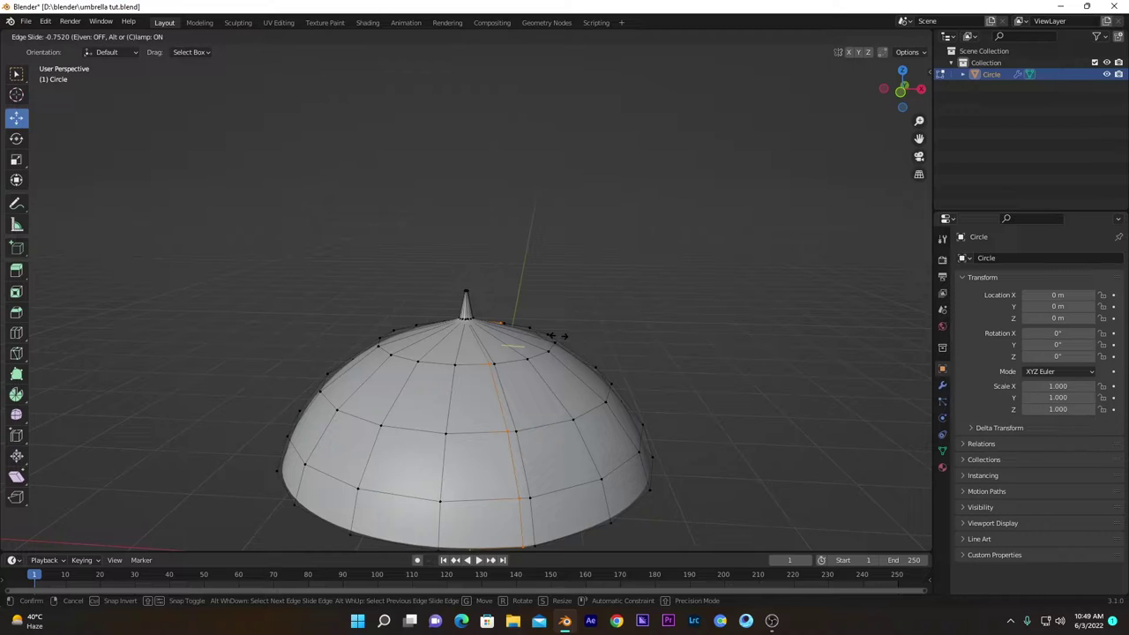
left_click(556, 335)
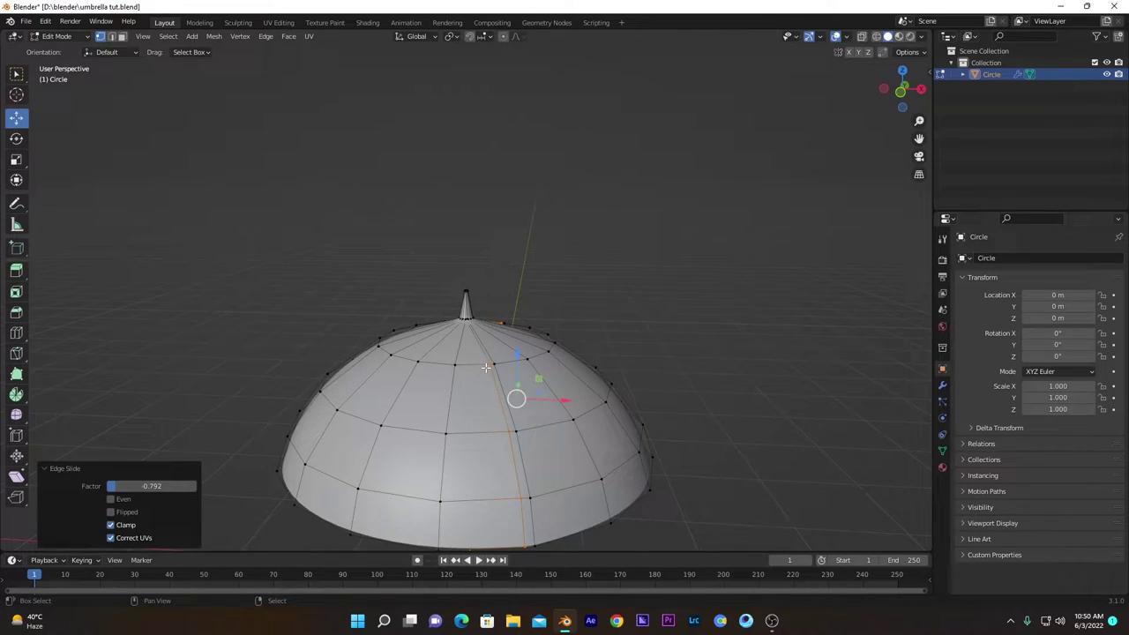
Step: Edge-slide the lower part of this loop still closer to the original edge with a factor of about 0.546
middle_click_drag(486, 367, 516, 349)
key("g")
key("g")
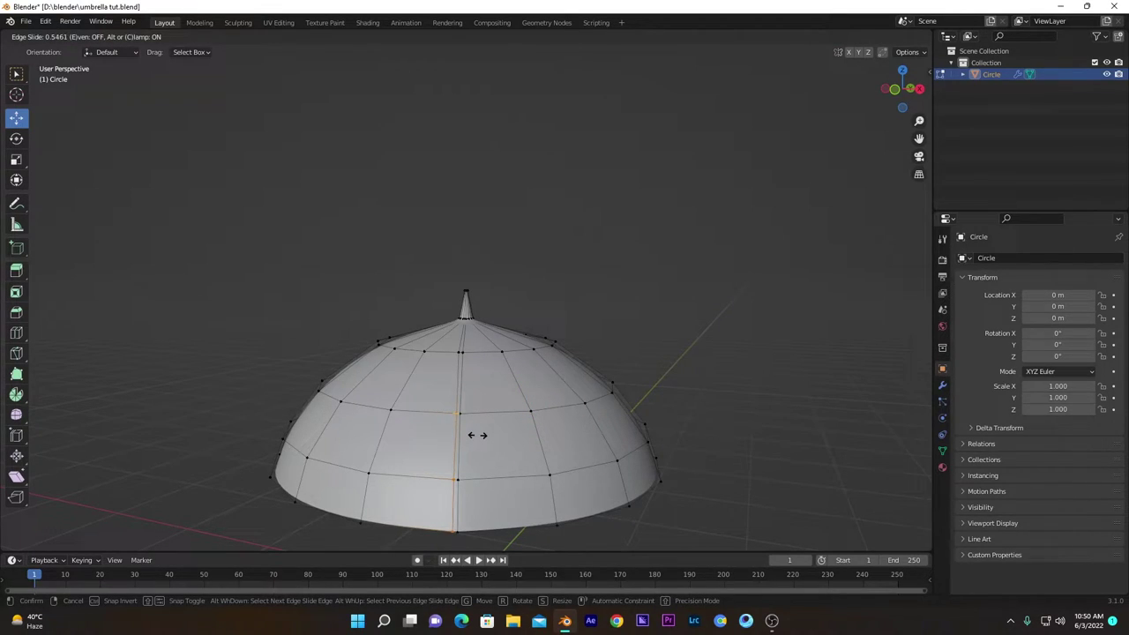
left_click(476, 435)
Step: Vertex-slide the loop's uppermost canopy vertex toward the original edge with a factor of about 0.286
right_click(454, 351)
key("g")
key("g")
left_click(513, 376)
scroll(529, 371, "down", 2)
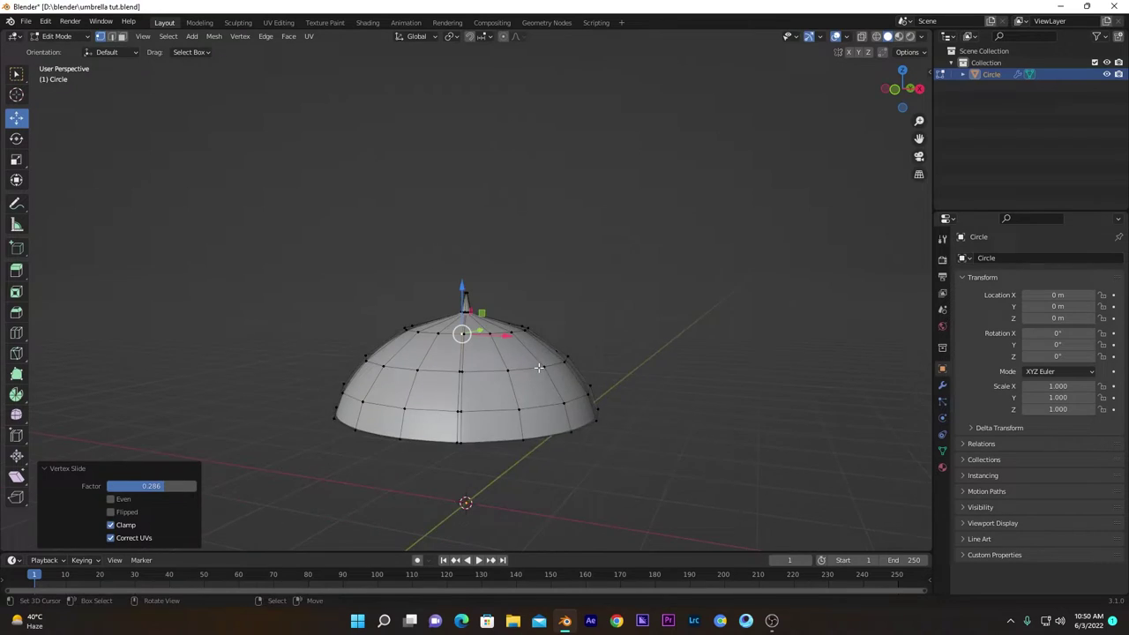
Step: Add a vertical loop cut on the other side of the same original edge and deselect its vertices on the spike
scroll(494, 388, "up", 5)
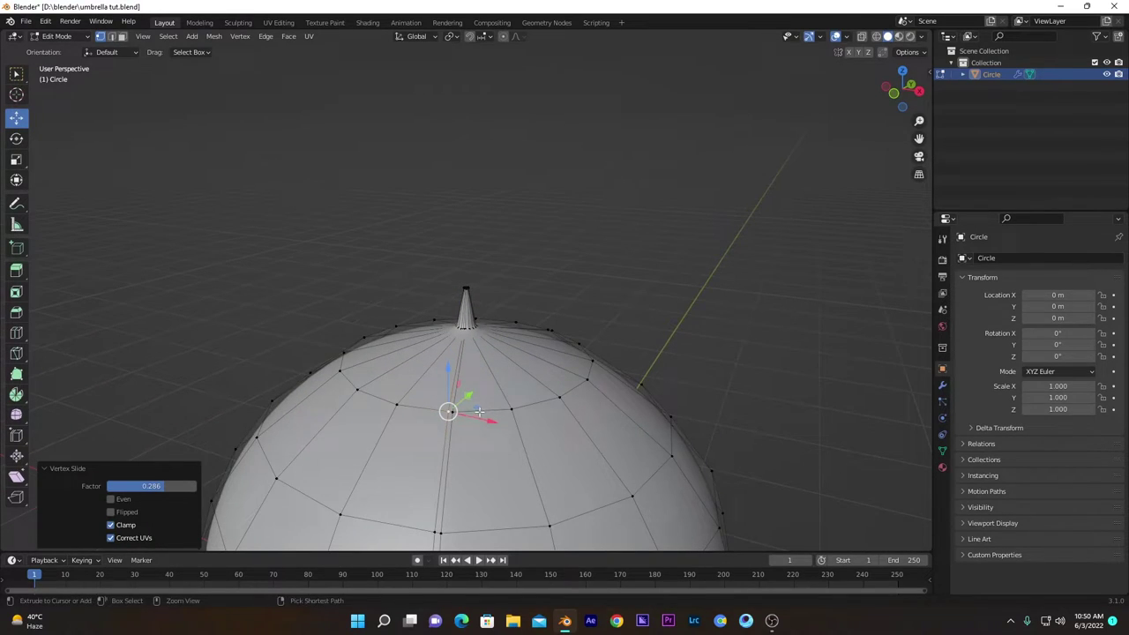
left_click(479, 411, "ctrl")
middle_click_drag(479, 411, 468, 314)
key("alt+z")
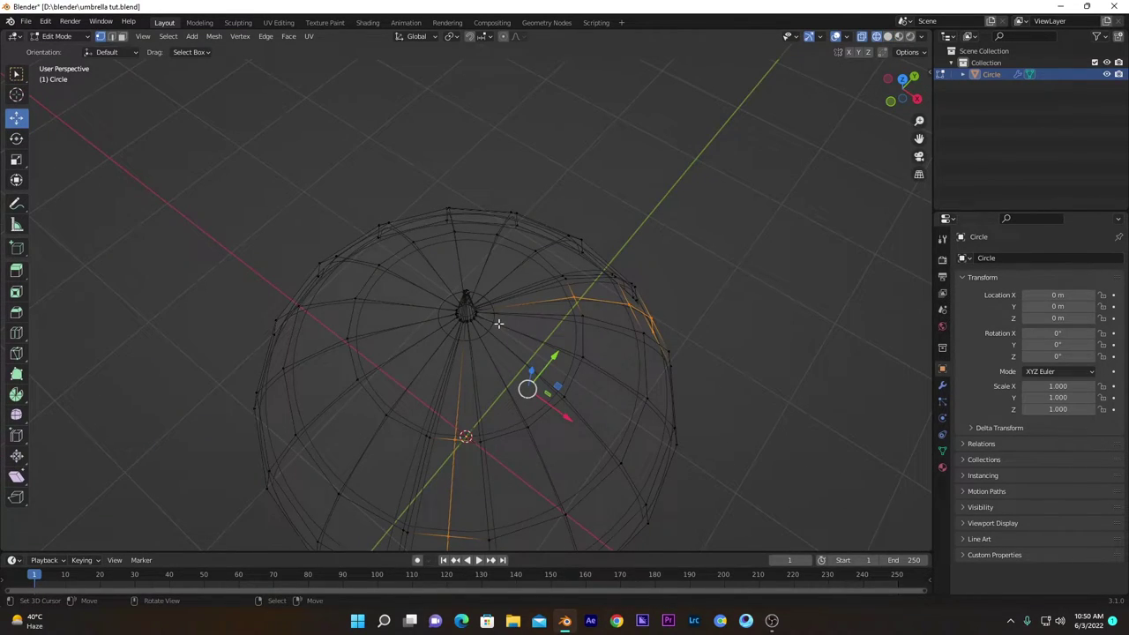
key("c")
middle_click(464, 291)
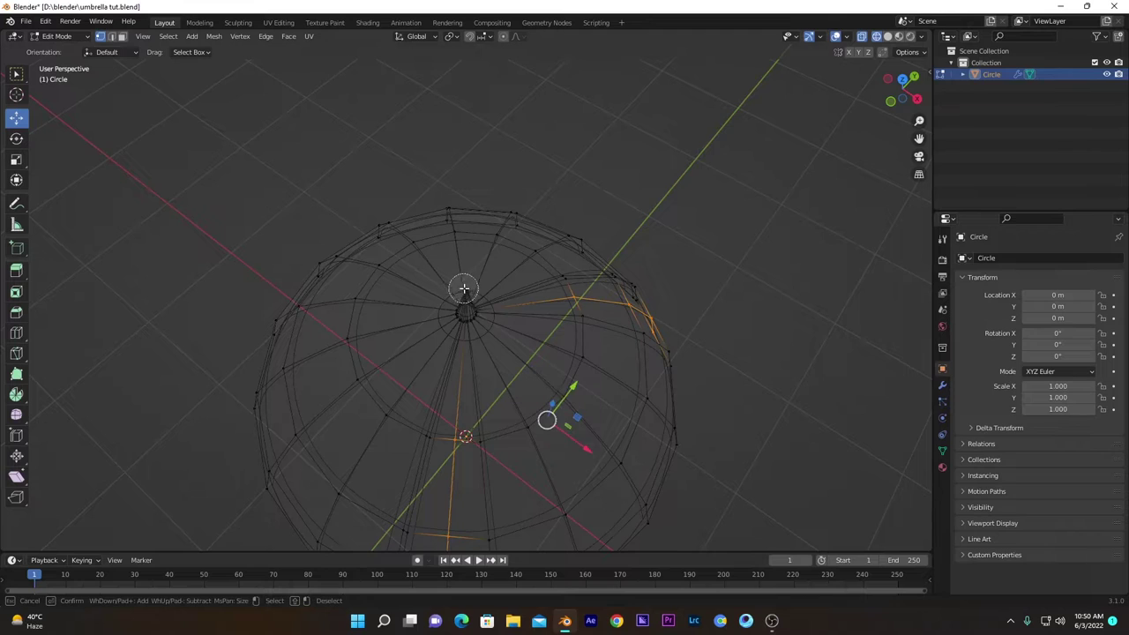
right_click(468, 356)
key("z")
left_click(587, 344)
Step: Edge-slide this second loop close to the original edge with a factor of about 0.76
mouse_move(557, 357)
middle_mouse_down()
mouse_move(570, 283)
mouse_move(529, 364)
middle_mouse_up()
key("g")
key("g")
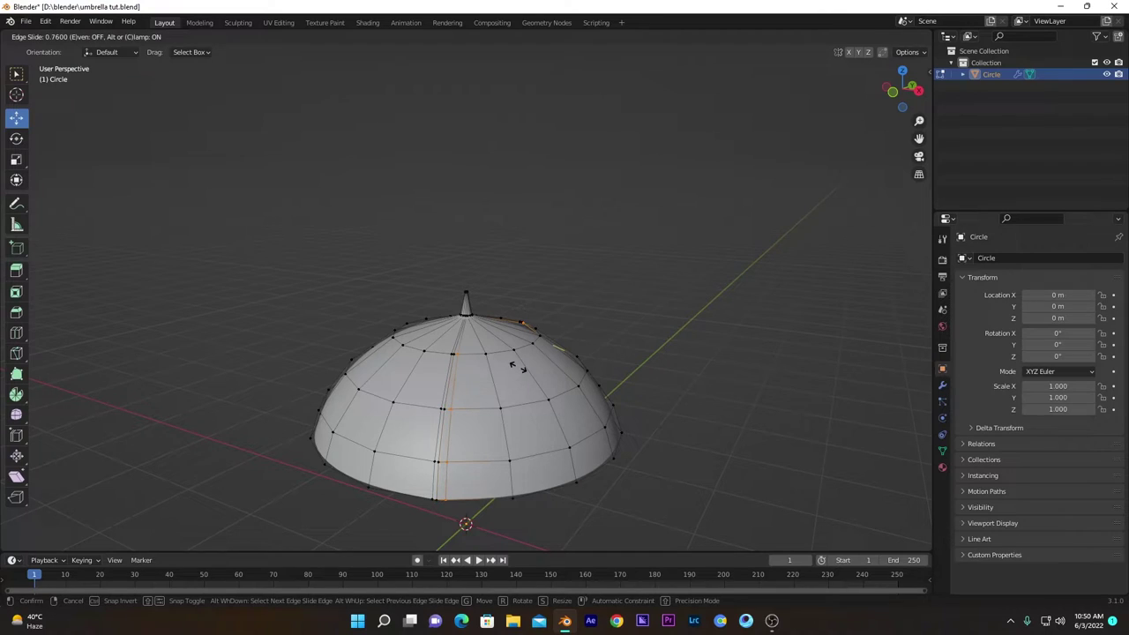
left_click(514, 365)
Step: Edge-slide the lower part of the second loop closer to the first rib edge with a factor of about -0.470
middle_click_drag(507, 379, 500, 337)
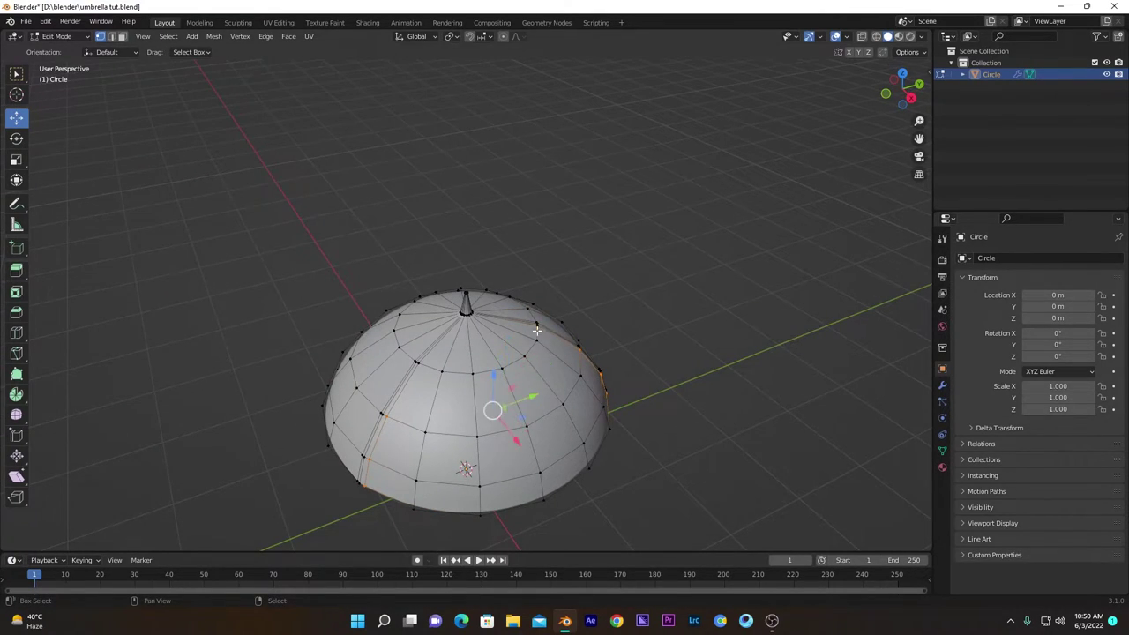
middle_click_drag(536, 330, 531, 398)
scroll(480, 373, "up", 2)
key("g")
key("g")
left_click(461, 369)
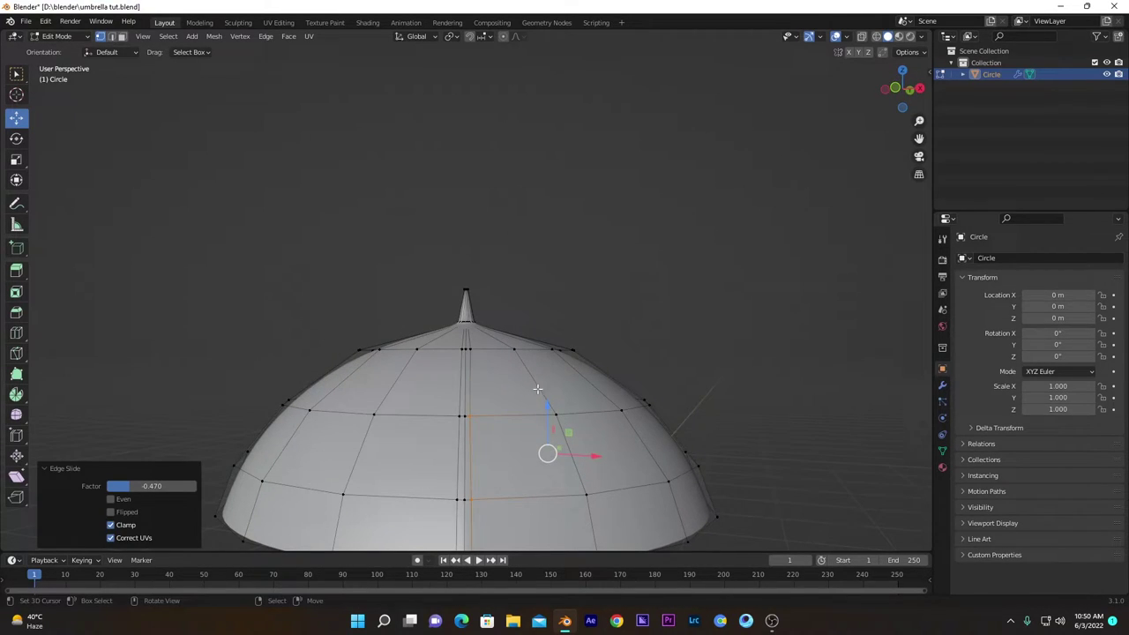
scroll(488, 444, "down", 3)
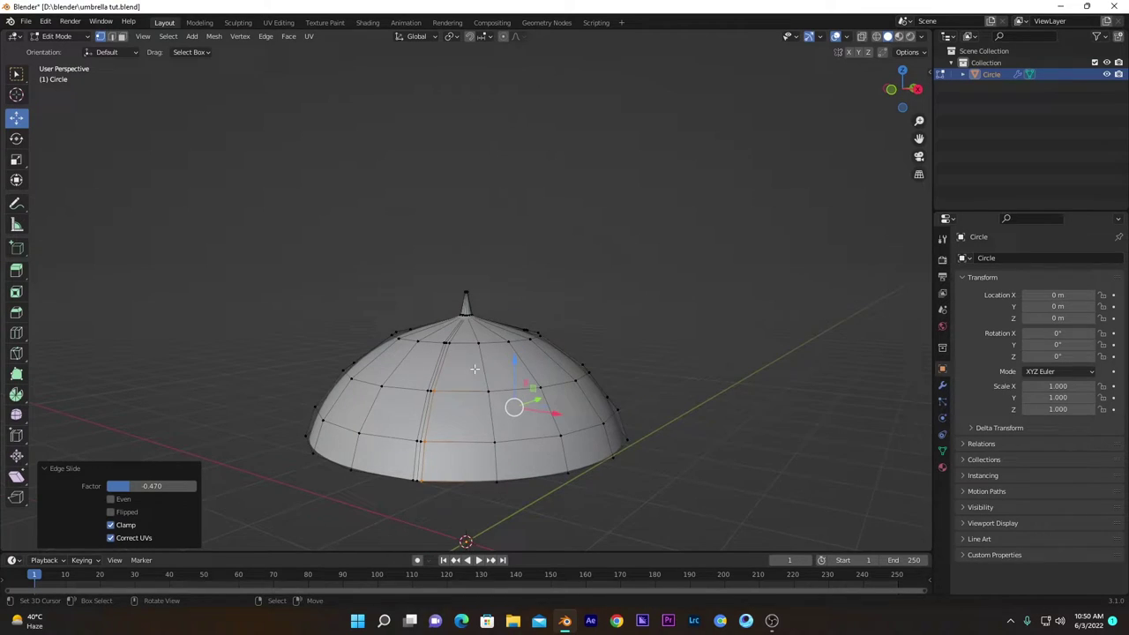
middle_click_drag(474, 369, 441, 359)
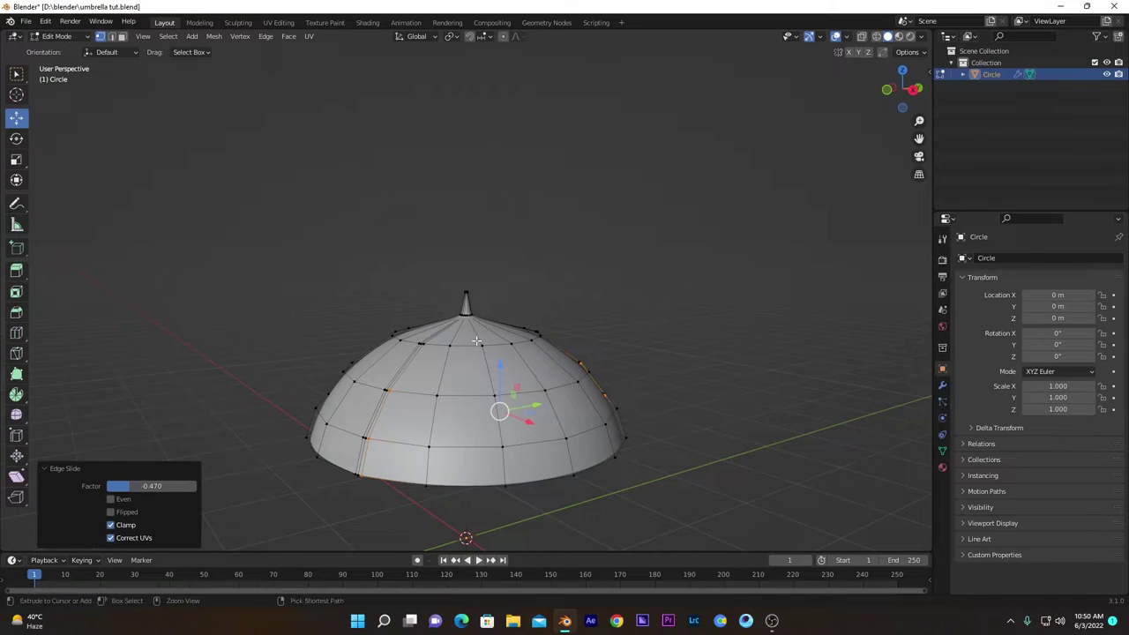
Step: Add a vertical loop cut beside the second edge along from the finished rib and slide it close with a factor of about 0.827
key("ctrl+r")
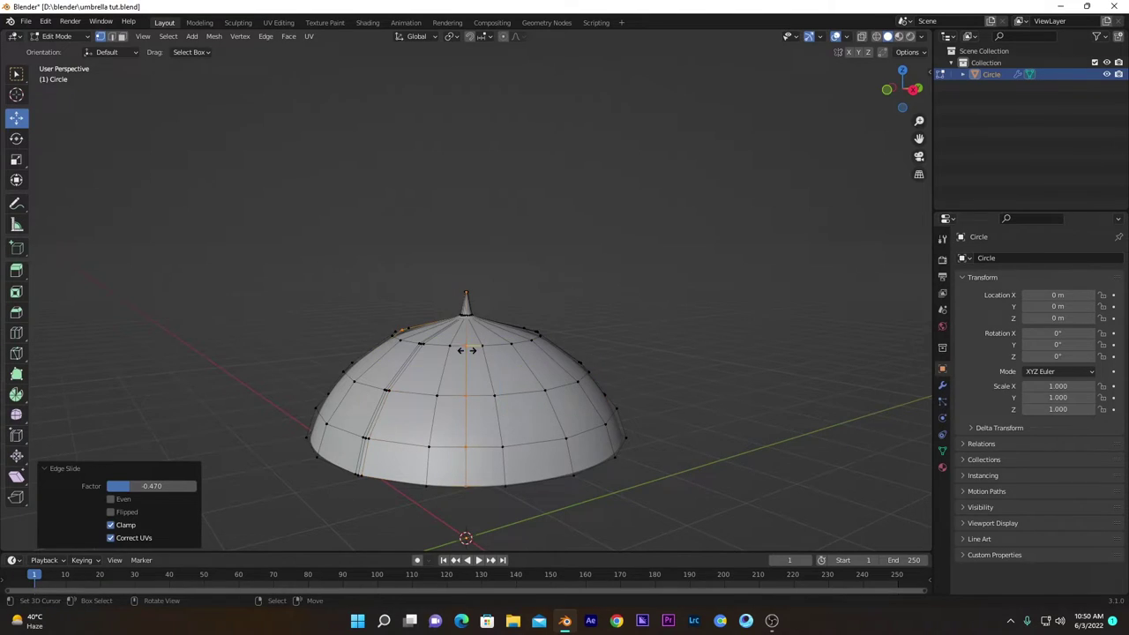
left_click(466, 347)
right_click(467, 348)
key("g")
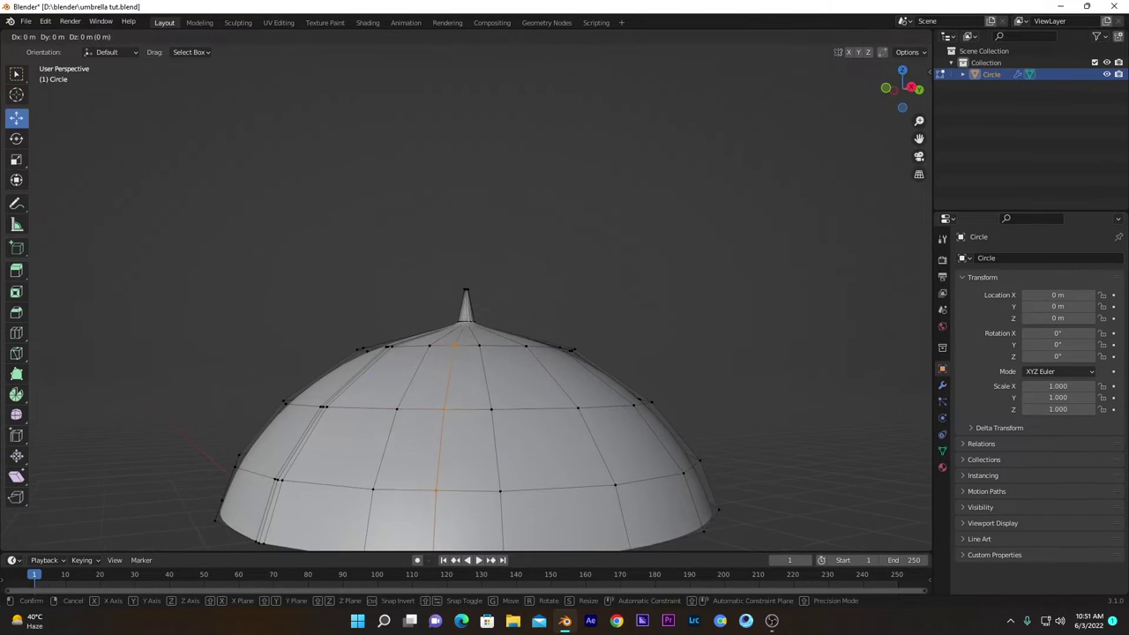
key("g")
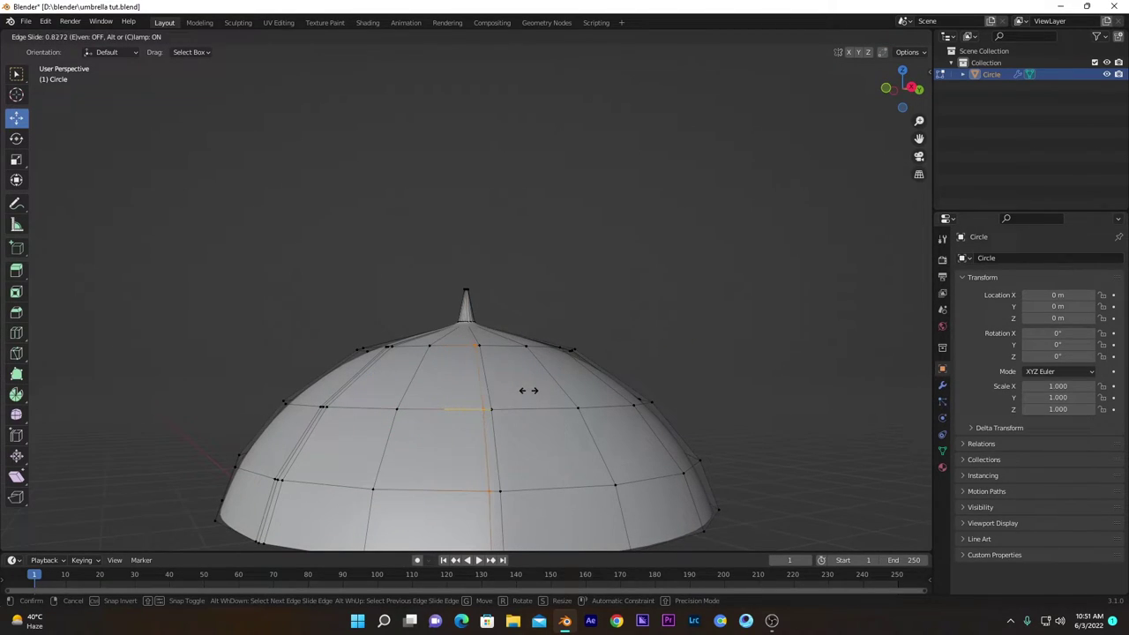
left_click(527, 390)
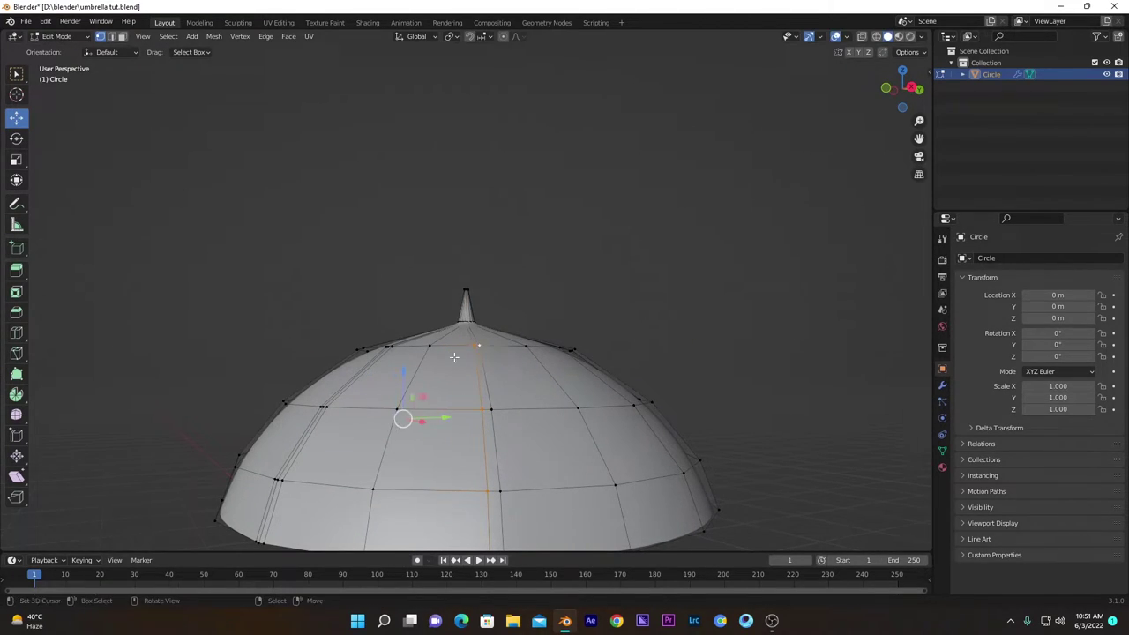
Step: Deselect this loop's uppermost canopy vertex and edge-slide the remaining lower part closer to the rib edge with a factor of about 0.416
middle_click_drag(402, 352, 335, 362)
left_click(395, 390, "shift")
scroll(430, 394, "down", 2)
Step: Add a vertical loop cut on the other side of the second rib edge and deselect its vertices on the spike
key("ctrl+r")
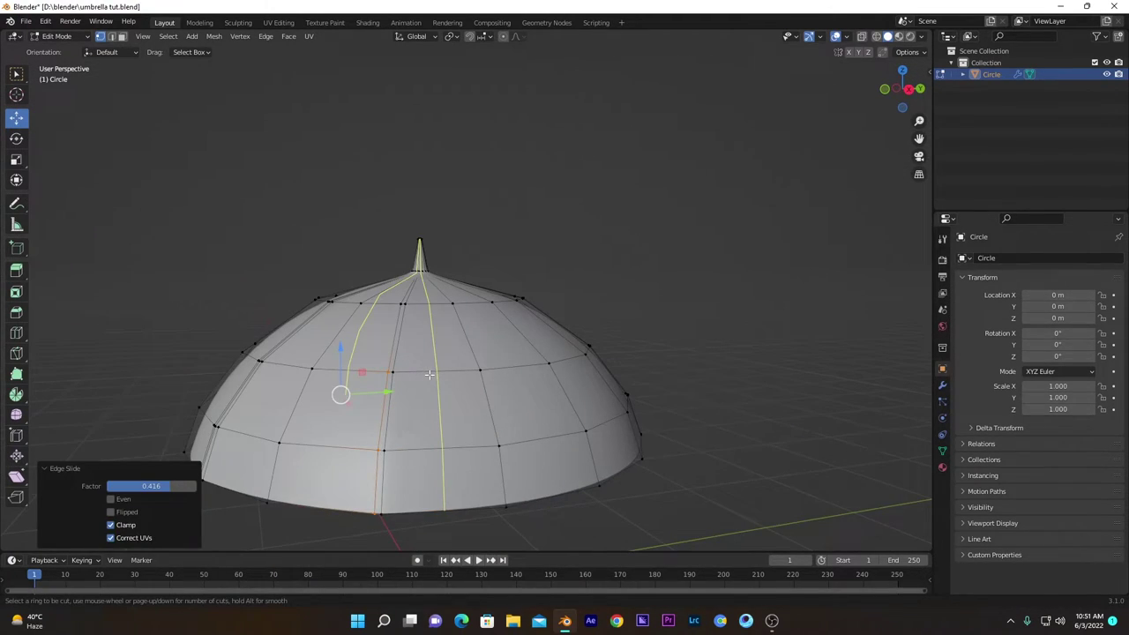
left_click(428, 375)
right_click(429, 375)
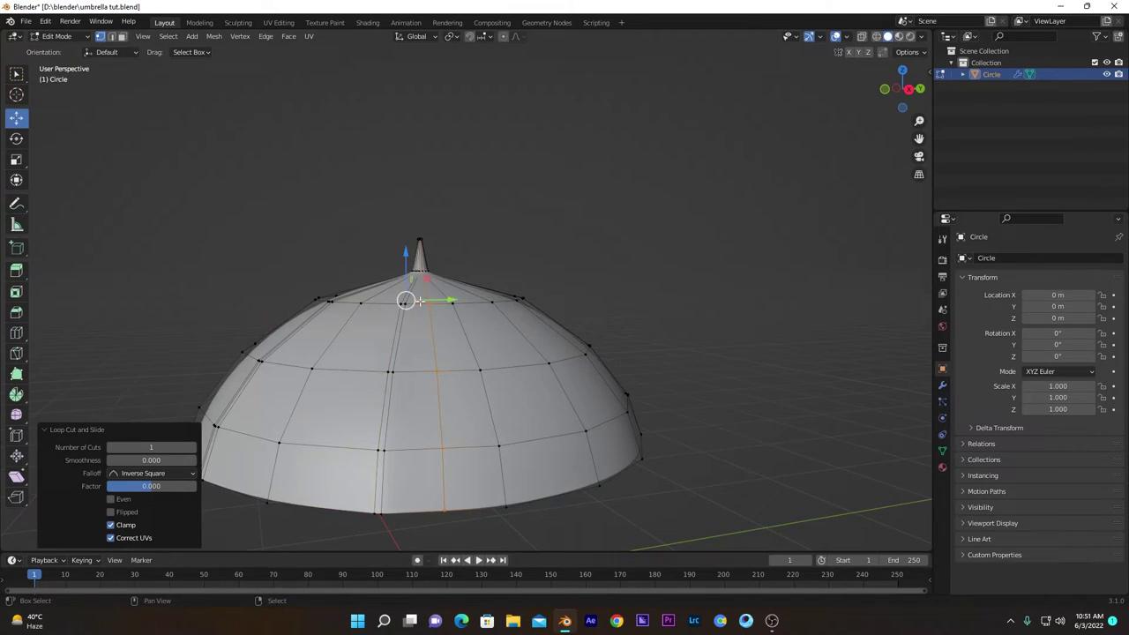
middle_click_drag(428, 375, 461, 389)
key("shift+z")
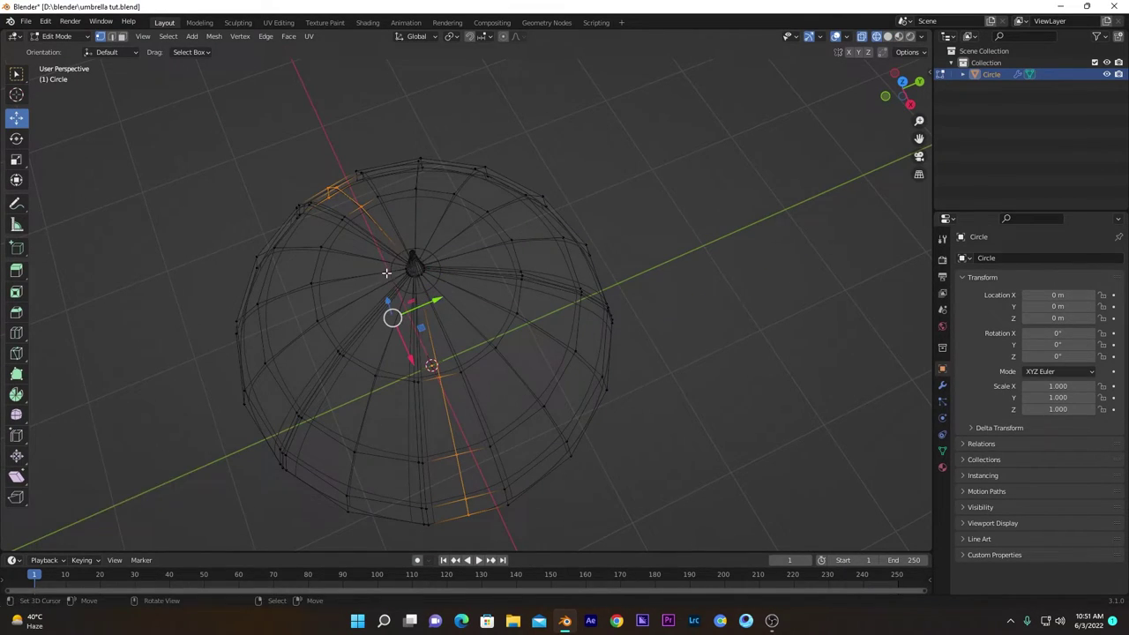
middle_click_drag(402, 282, 414, 176)
key("shift+z")
Step: Edge-slide this loop close to the second rib edge with a factor of about -0.85
key("g")
key("g")
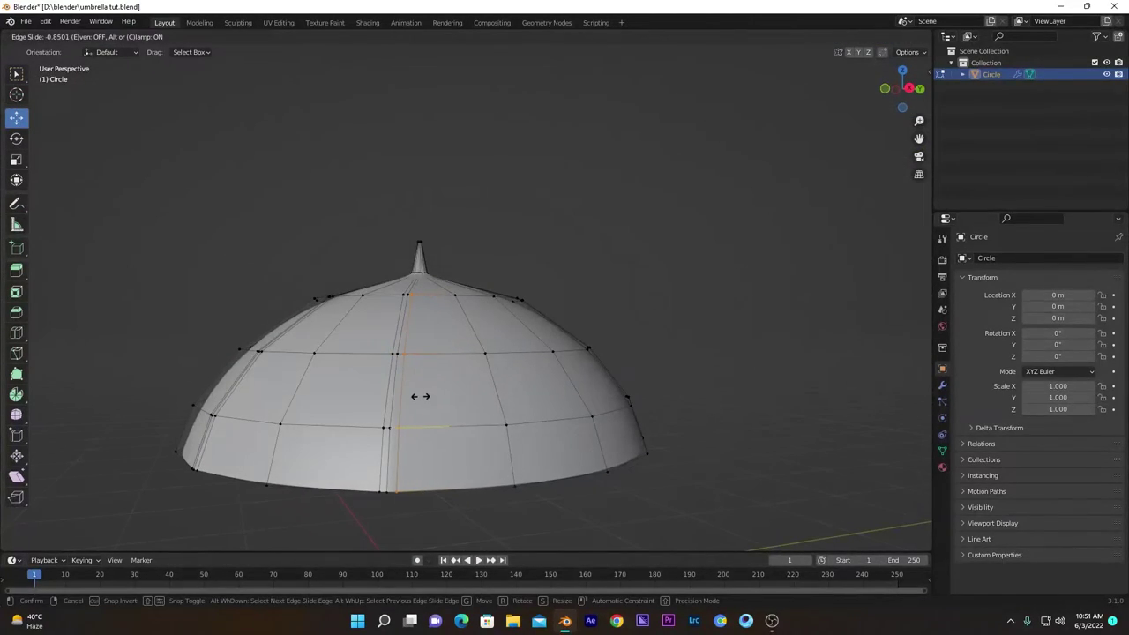
left_click(422, 396)
scroll(494, 415, "up", 2)
scroll(494, 414, "down", 3)
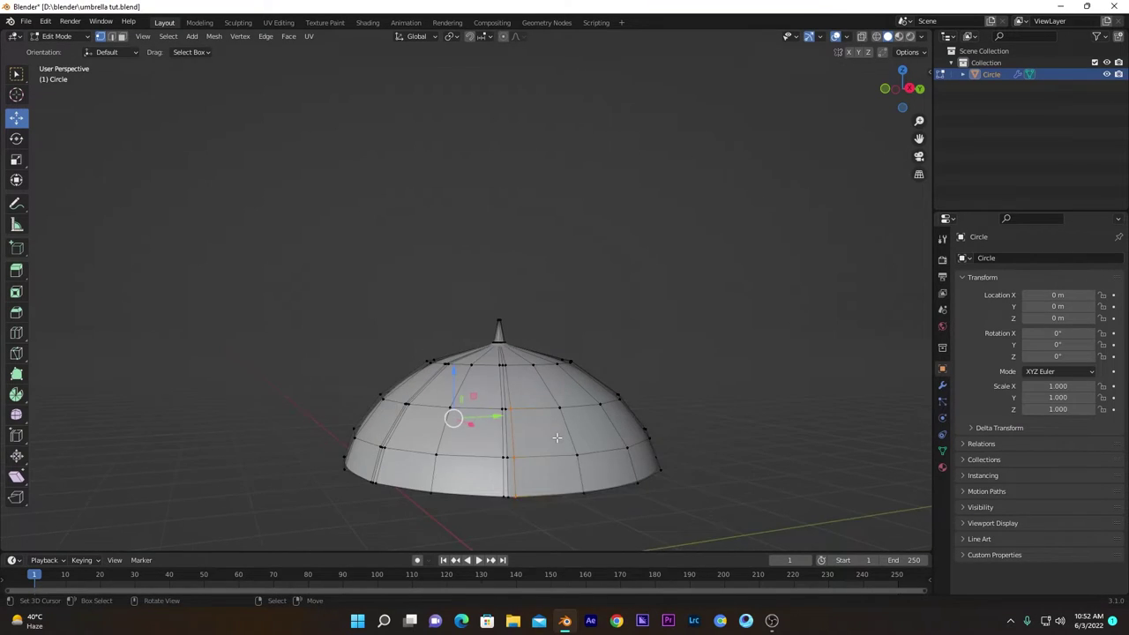
Step: Edge-slide the lower part of the loop closer to the second rib edge with a factor of about -0.270
key("g")
key("g")
left_click(539, 431)
scroll(539, 431, "up", 3)
middle_click_drag(538, 431, 521, 269)
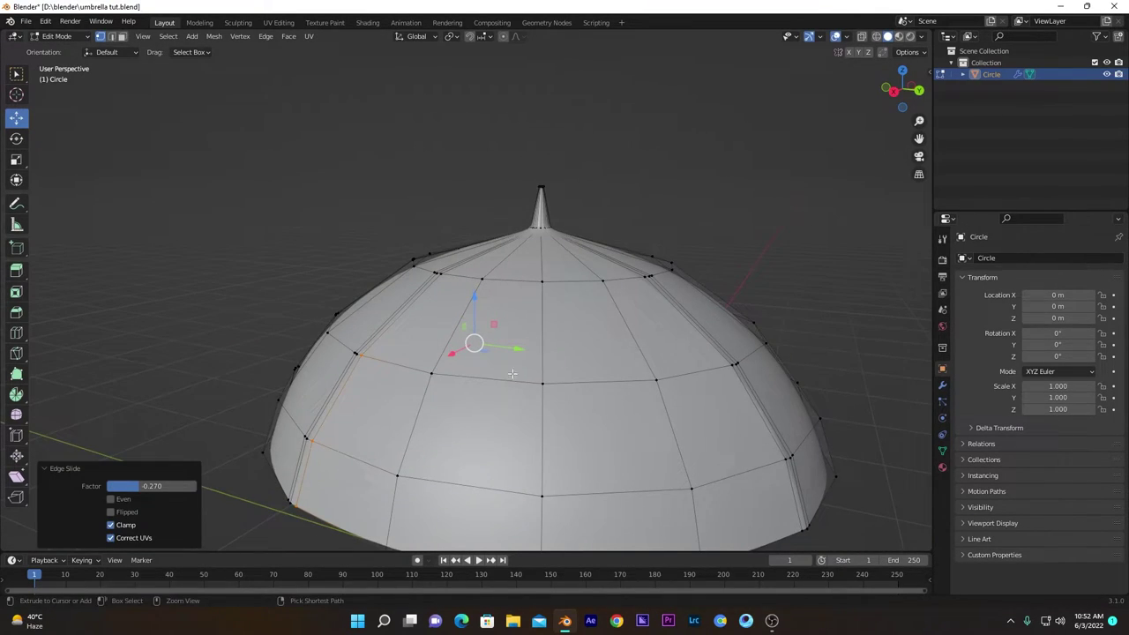
Step: Add a vertical loop cut beside the edge midway between two finished ribs and deselect its vertices on the spike
key("ctrl+r")
left_click(502, 370)
left_click(500, 370)
middle_click_drag(530, 318, 679, 308)
key("shift+z")
key("c")
key("Escape")
key("shift+z")
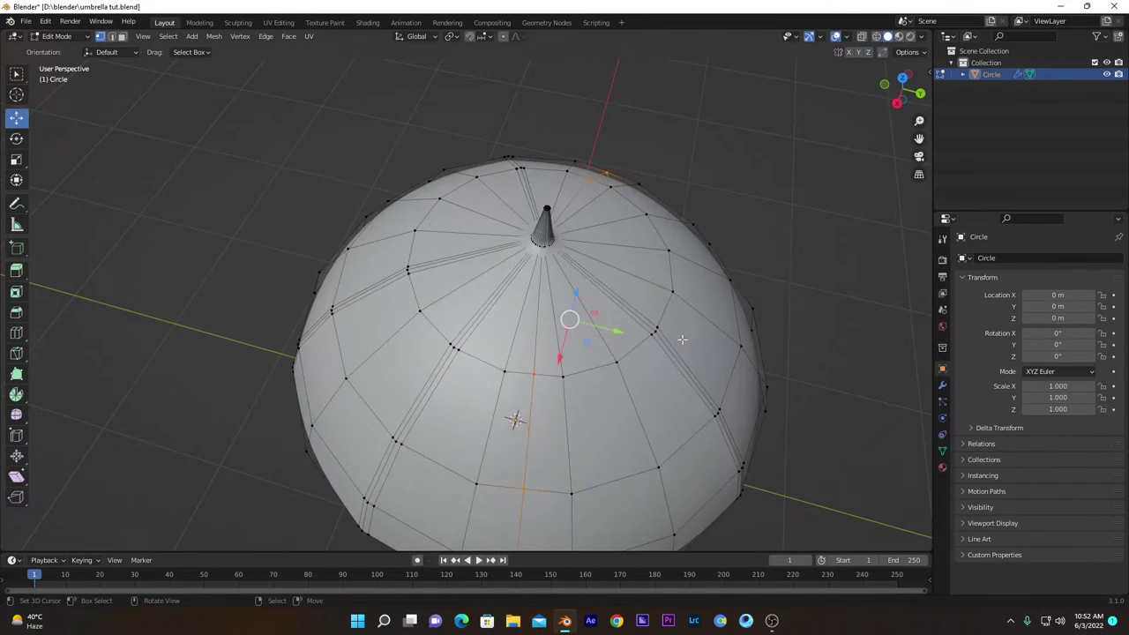
Step: Edge-slide this loop close to the third rib edge with a factor of about -0.789
key("g")
key("g")
left_click(726, 320)
middle_click_drag(726, 320, 669, 188, "shift")
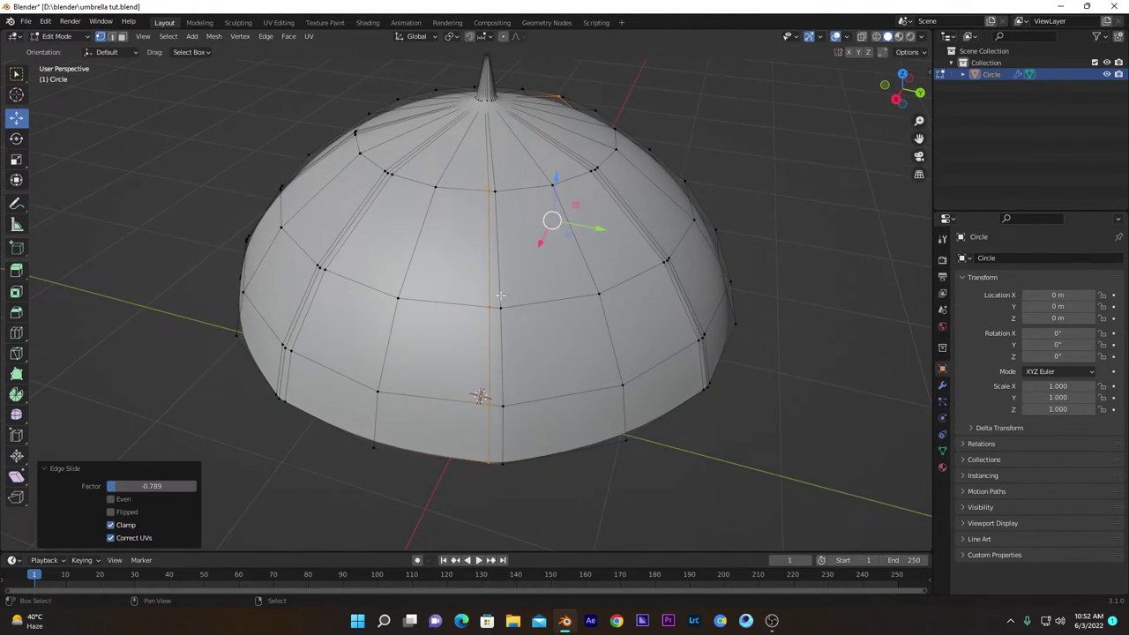
Step: Deselect the loop's uppermost canopy vertex and edge-slide the rest closer to the third rib edge with a factor of about -0.421
left_click(498, 198, "shift")
middle_click_drag(496, 198, 559, 282)
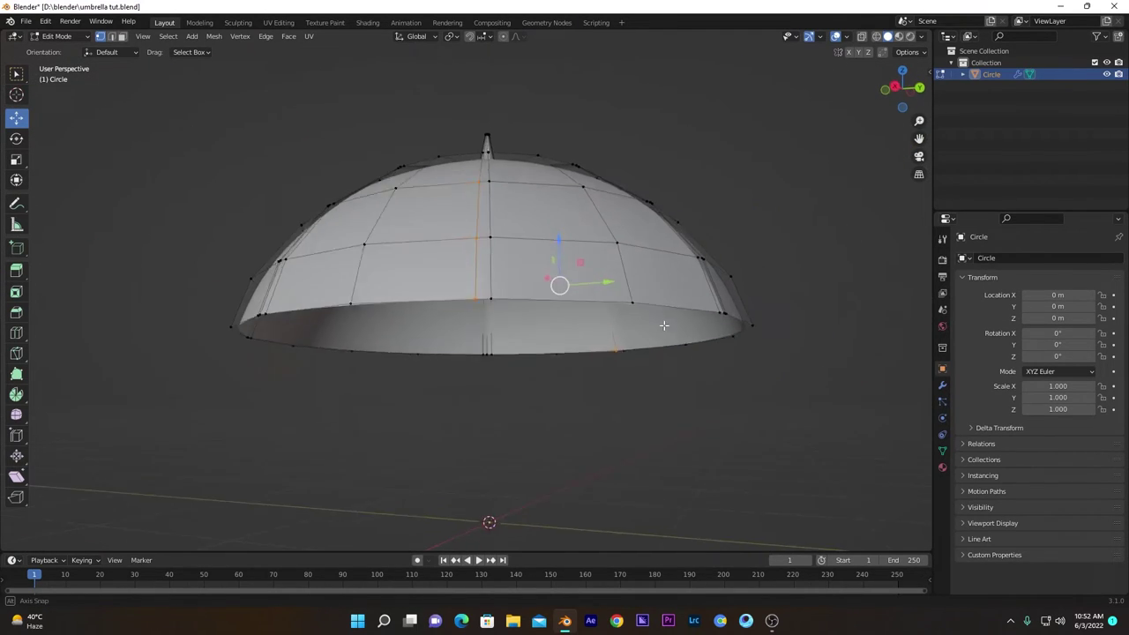
key("g")
key("g")
left_click(686, 331)
middle_click_drag(718, 262, 518, 213)
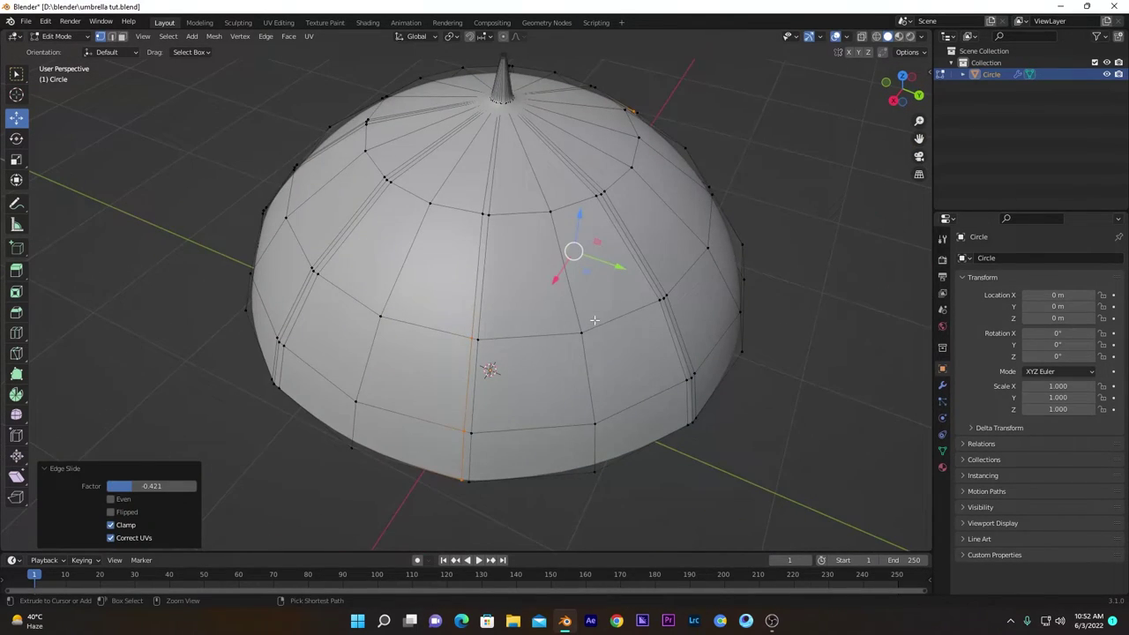
Step: Add a vertical loop cut on the other side of the third rib edge and deselect its vertices on the spike
key("g")
key("g")
right_click(518, 214)
key("shift+z")
mouse_move(518, 132)
middle_mouse_down()
mouse_move(473, 232)
mouse_move(484, 255)
middle_mouse_up()
key("x")
key("c")
right_click(485, 255)
key("shift+z")
middle_click_drag(627, 305, 627, 212)
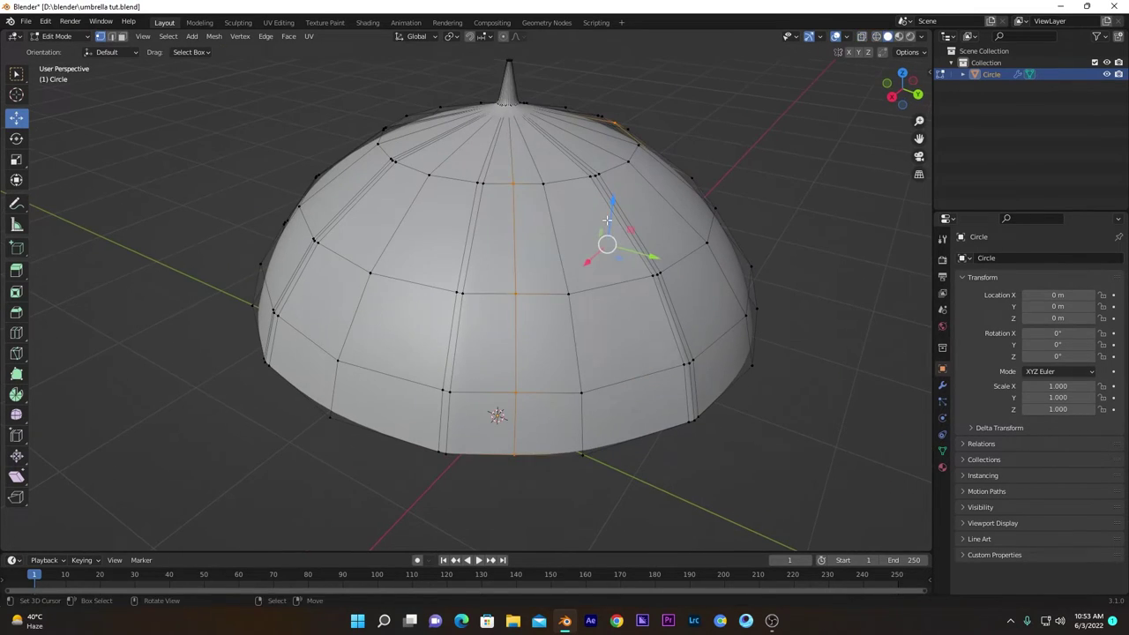
Step: Edge-slide this loop close to the third rib edge
key("g")
key("g")
left_click(581, 227)
Step: Deselect the loop's uppermost canopy vertices on both sides and edge-slide its lower part closer to the third rib edge
left_click(489, 184, "shift")
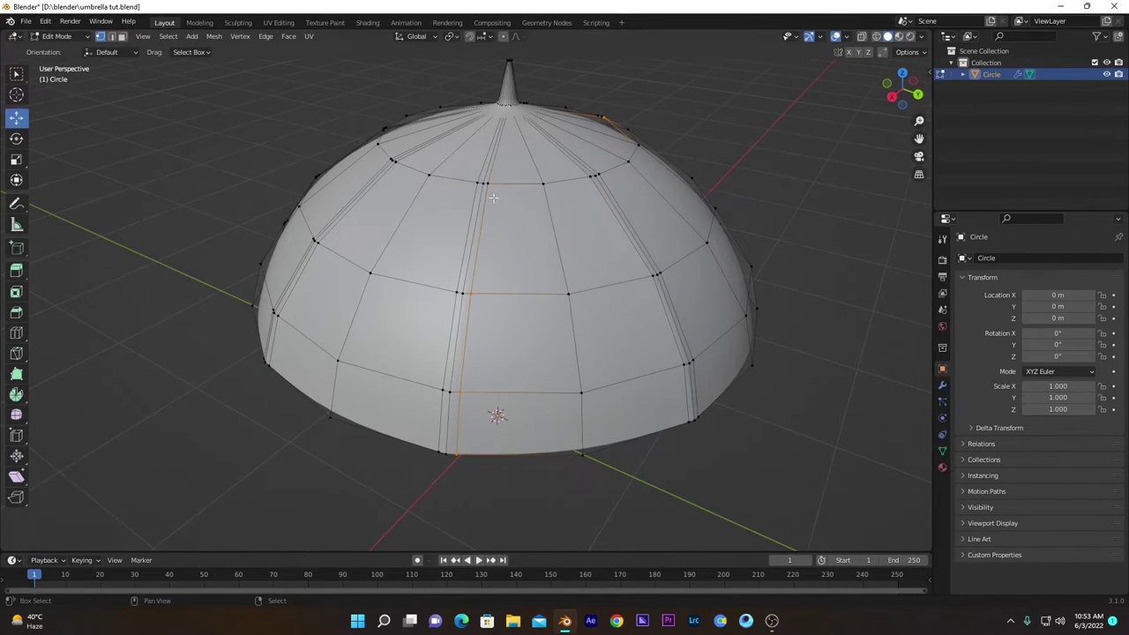
middle_click_drag(497, 199, 397, 255)
left_click(715, 227, "shift")
mouse_move(582, 309)
middle_mouse_down()
mouse_move(675, 234)
mouse_move(648, 244)
mouse_move(612, 288)
mouse_move(547, 287)
mouse_move(546, 366)
mouse_move(500, 291)
mouse_move(550, 353)
middle_mouse_up()
key("g")
key("g")
left_click(629, 243)
Step: Add a vertical loop cut beside the fourth rib edge, midway between finished ribs, and deselect its vertices on the spike
scroll(612, 288, "down", 4)
key("ctrl+r")
left_click(502, 293)
right_click(501, 293)
key("shift+z")
key("c")
middle_click(511, 287)
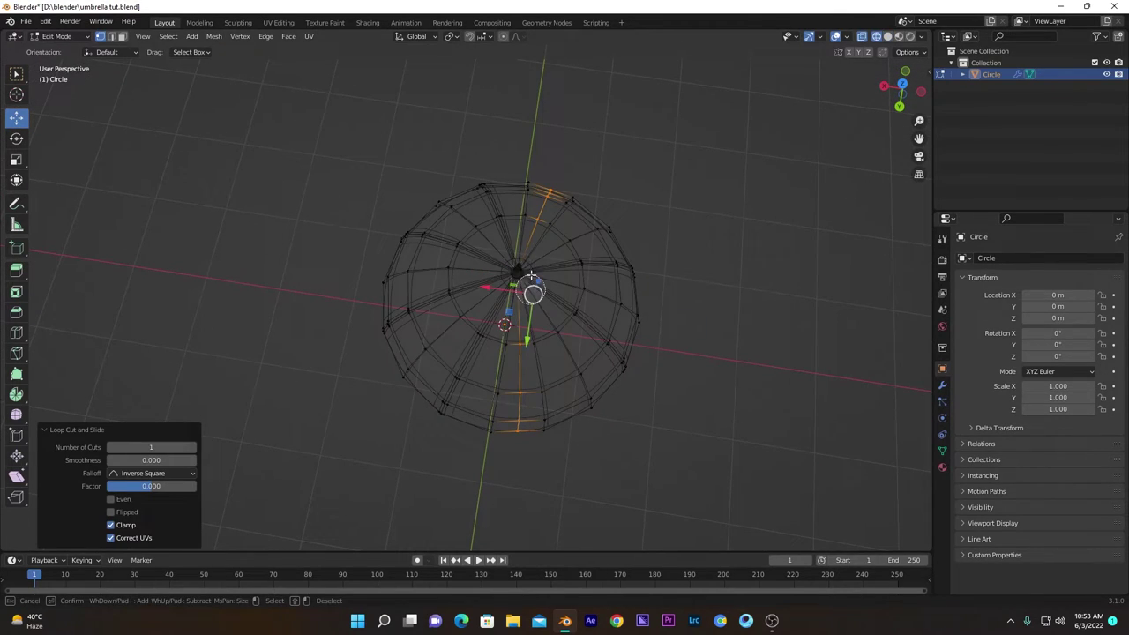
right_click(507, 287)
key("z")
left_click(571, 295)
Step: Edge-slide this loop close to the fourth rib edge with a factor of about 0.820
middle_click_drag(572, 295, 565, 255)
key("g")
key("g")
left_click(585, 255)
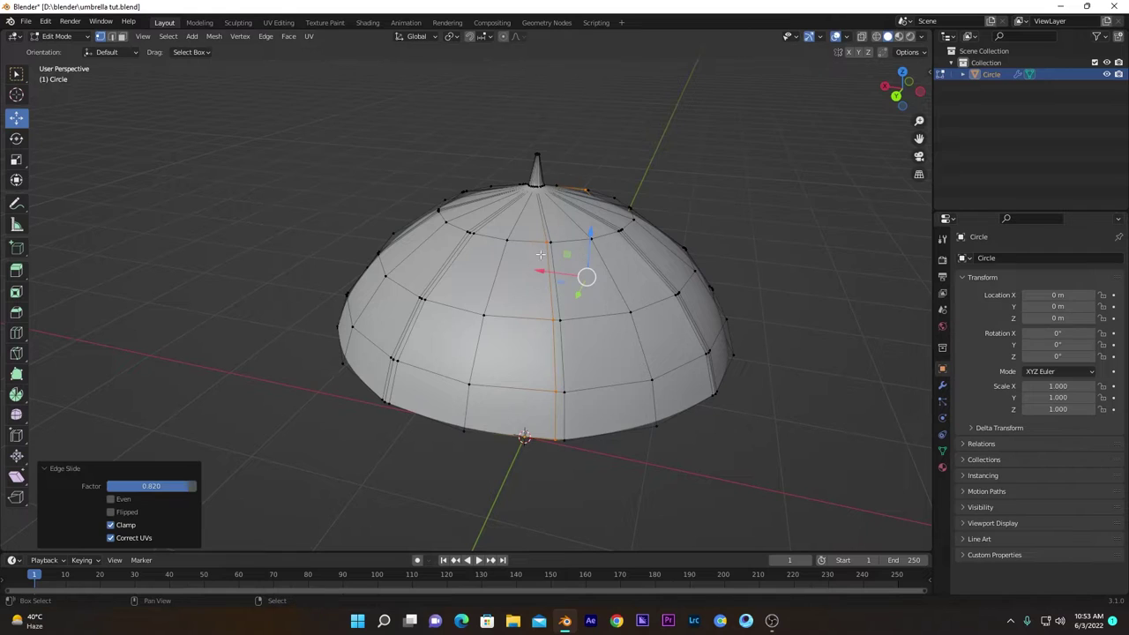
middle_click_drag(585, 255, 528, 291)
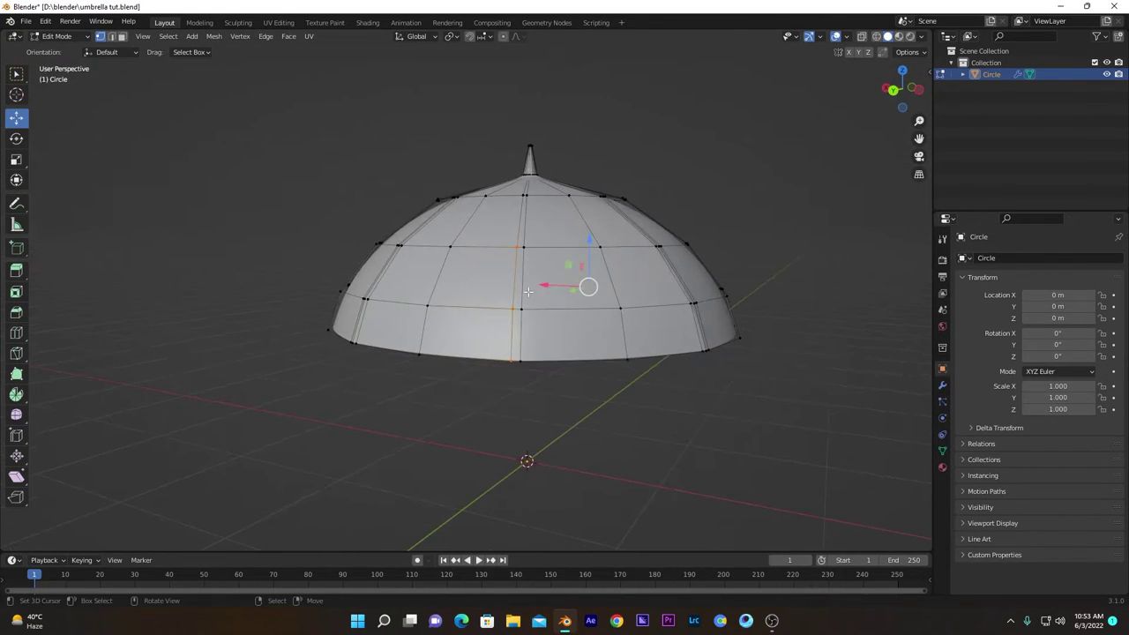
Step: Edge-slide the lower part of this loop closer to the fourth rib edge with a factor of about 0.414
key("g")
key("g")
left_click(548, 294)
Step: Add a vertical loop cut on the unsupported side of the next rib edge and deselect its vertices on the spike
middle_click_drag(544, 248, 499, 312)
key("ctrl+r")
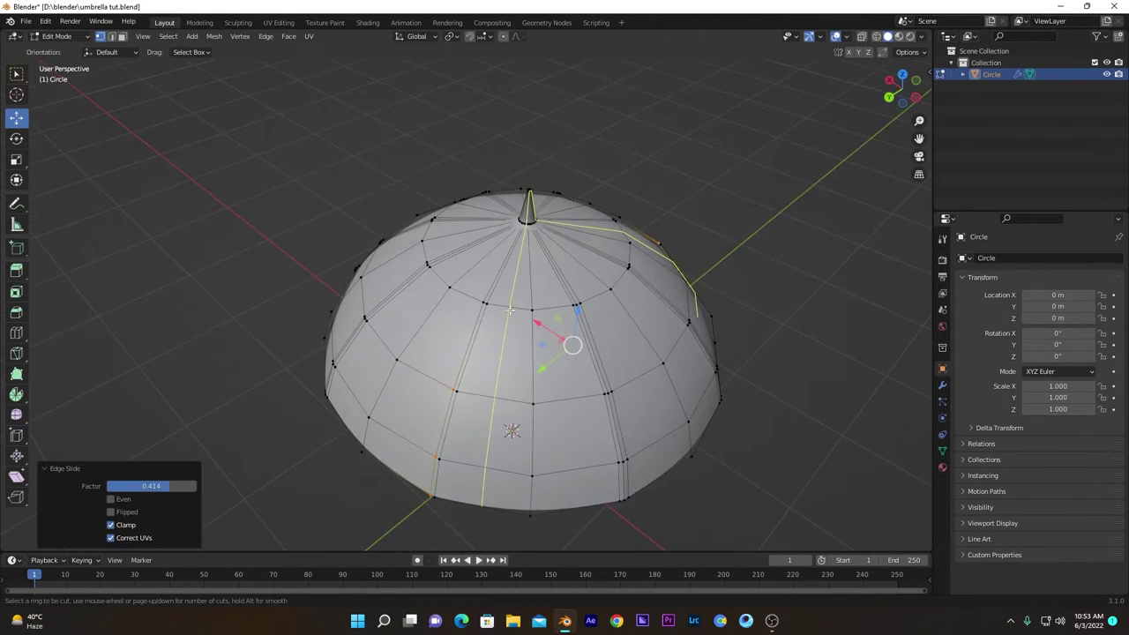
left_click(497, 312)
right_click(499, 313)
middle_click_drag(531, 245, 514, 335)
key("shift+z")
key("c")
middle_click(524, 310)
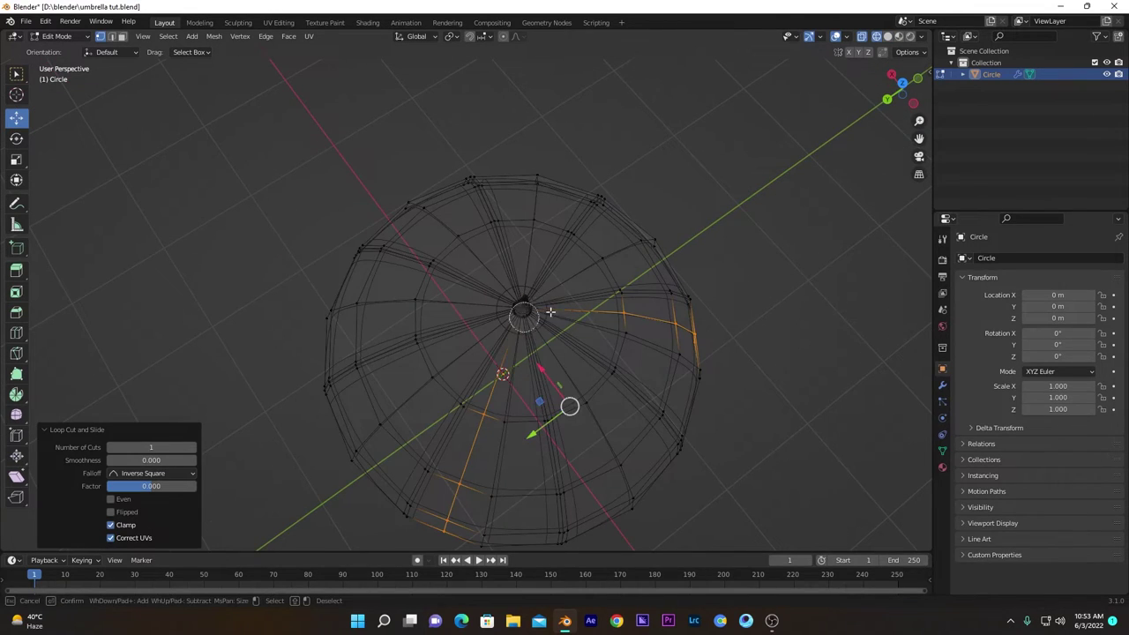
right_click(524, 317)
Step: Edge-slide the new loop close to its rib edge, finishing with a factor of about -0.461
middle_click_drag(484, 383, 517, 312)
key("shift+z")
mouse_move(517, 353)
middle_mouse_down()
mouse_move(566, 309)
mouse_move(541, 305)
mouse_move(535, 320)
mouse_move(550, 314)
middle_mouse_up()
key("g")
key("g")
left_click(499, 307)
key("g")
key("g")
left_click(535, 307)
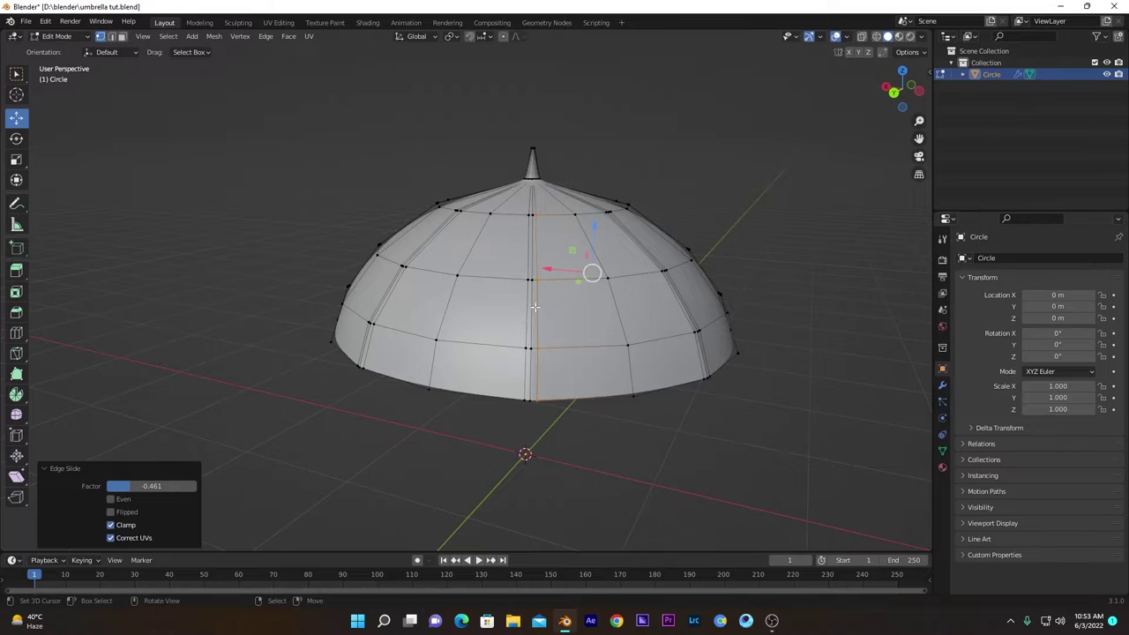
Step: Edge-slide the selected loop vertices further so they sit tightly beside the rib edge from top to hem
key("g")
key("g")
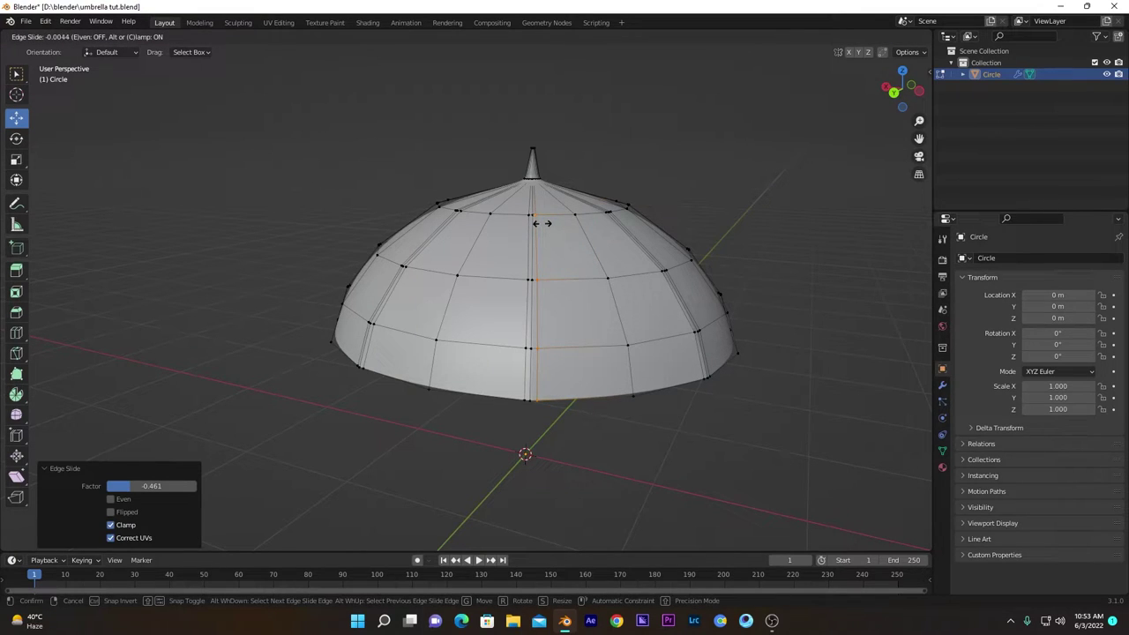
left_click(542, 219)
middle_click_drag(541, 219, 549, 327)
key("g")
key("g")
left_click(530, 327)
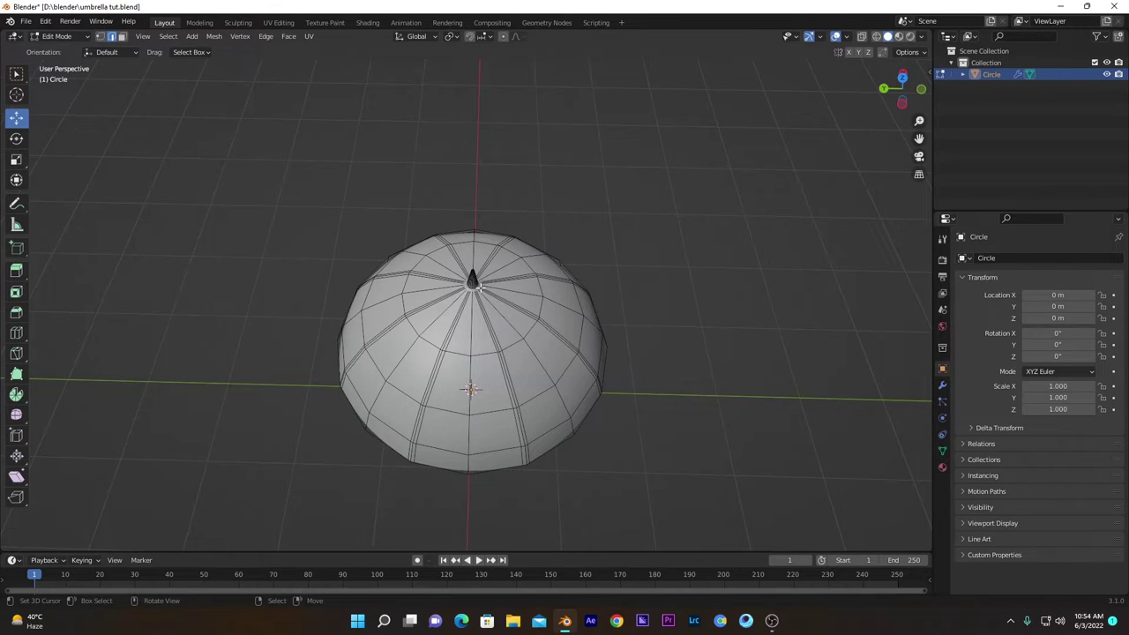
Step: Return to object mode and examine the smoothed canopy and its sharpened ribs up close
middle_click_drag(502, 352, 597, 277)
scroll(517, 285, "up", 5)
key("Tab")
scroll(530, 314, "down", 5)
scroll(553, 305, "up", 5)
scroll(584, 296, "down", 3)
key("KP_1")
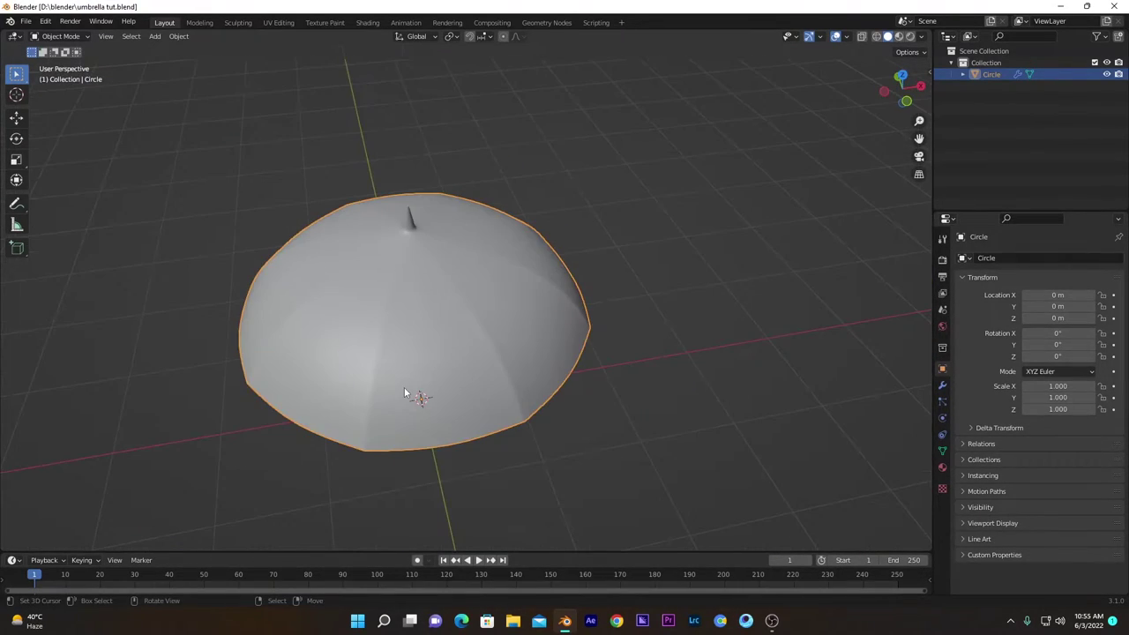
Step: Edit the canopy mesh and, from underneath, select the edge loop around the base of the spike
middle_click_drag(404, 388, 401, 176)
middle_click_drag(370, 447, 396, 358)
scroll(396, 359, "up", 4)
key("Tab")
middle_click_drag(408, 284, 313, 151)
right_click(312, 150, "alt")
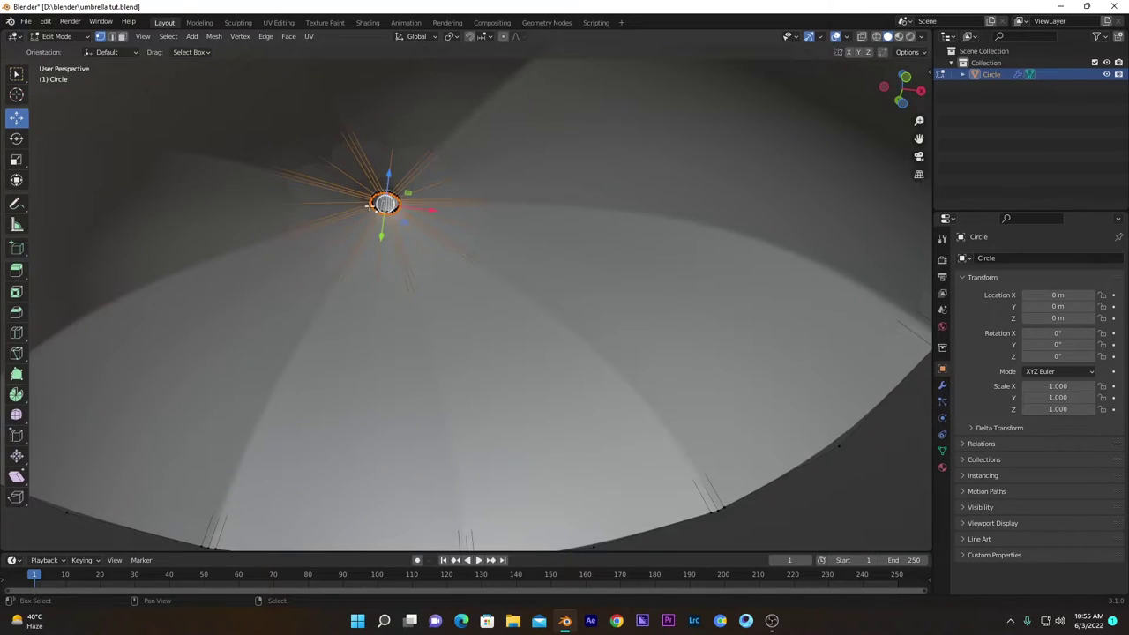
Step: Duplicate the selected ring in place, separate it into its own object and return to object mode
key("shift+d")
right_click(363, 205)
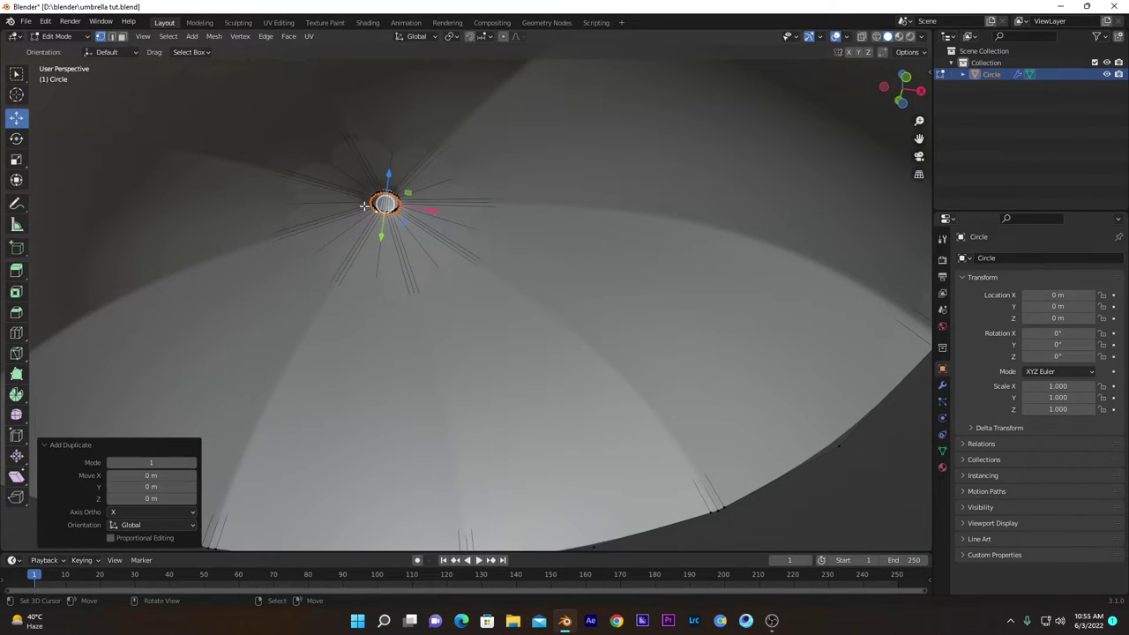
key("p")
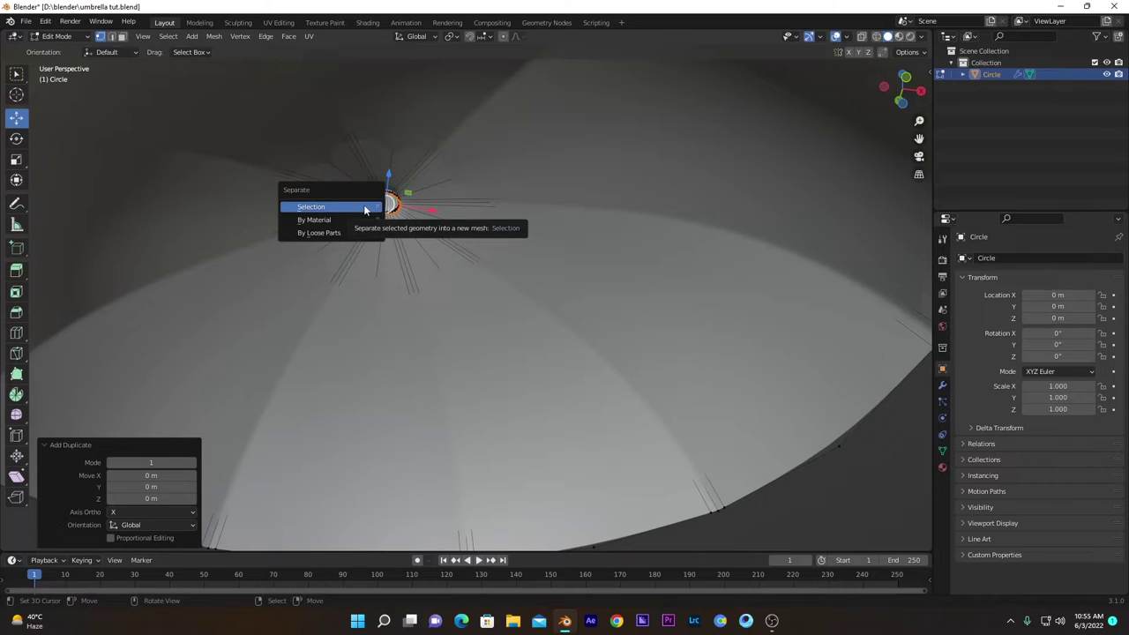
left_click(364, 206)
key("Tab")
Step: Select and edit the separated ring, scale all of it down and raise it about 0.134 m along Z
left_click(374, 203)
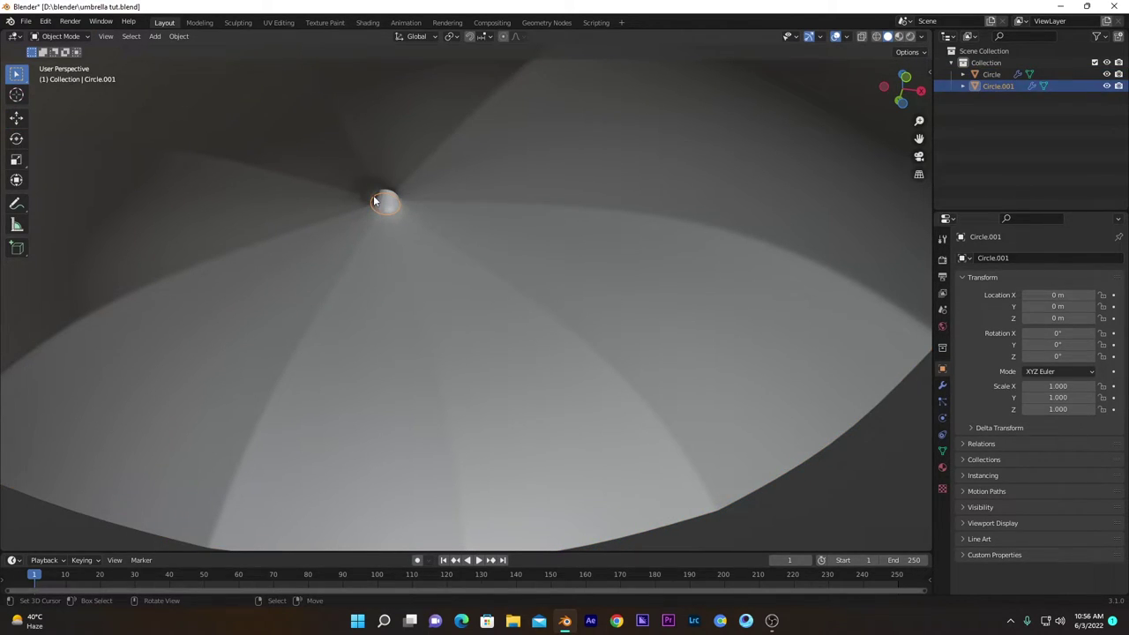
key("Tab")
key("a")
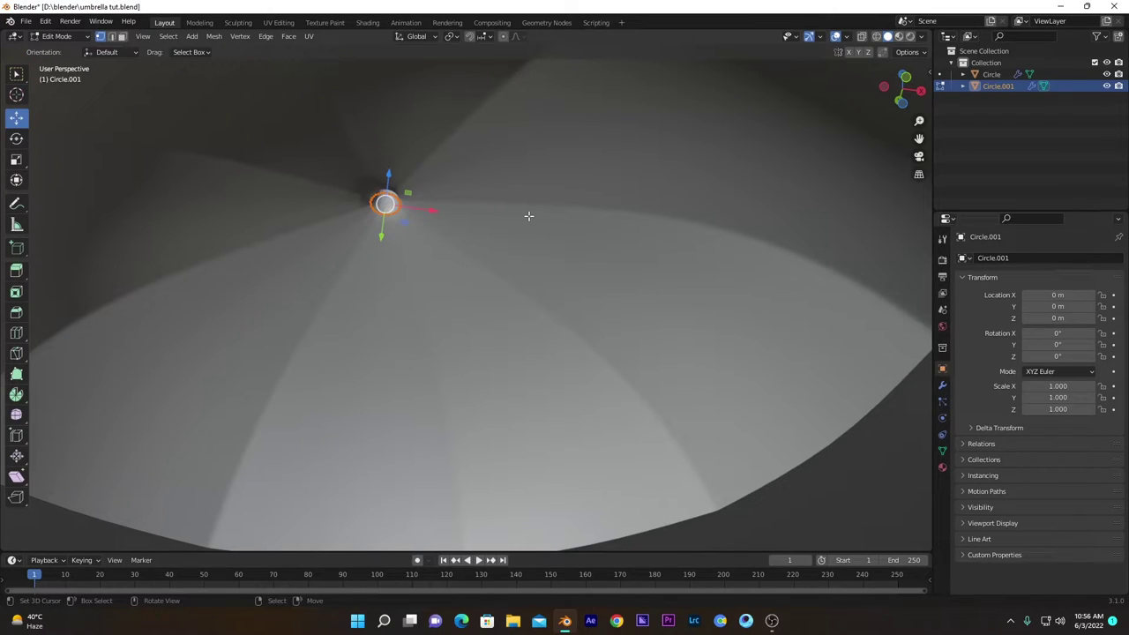
key("g")
key("z")
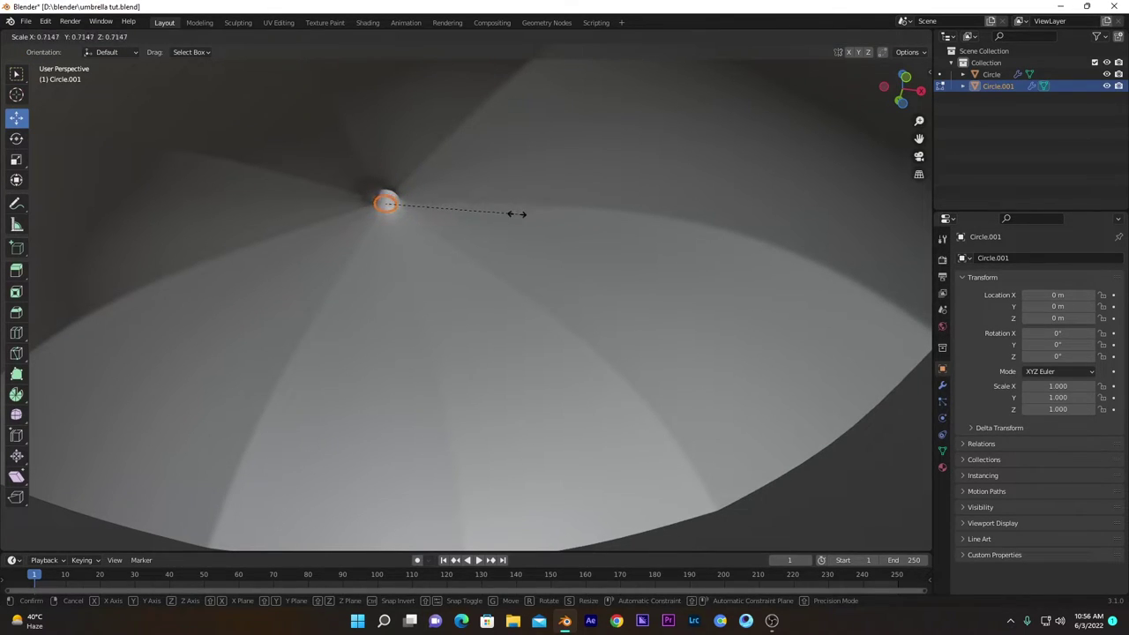
left_click(484, 214)
Step: In front view, lower the ring inside the spike by about 0.031 m along Z
key("KP_1")
middle_click_drag(400, 141, 411, 214, "shift")
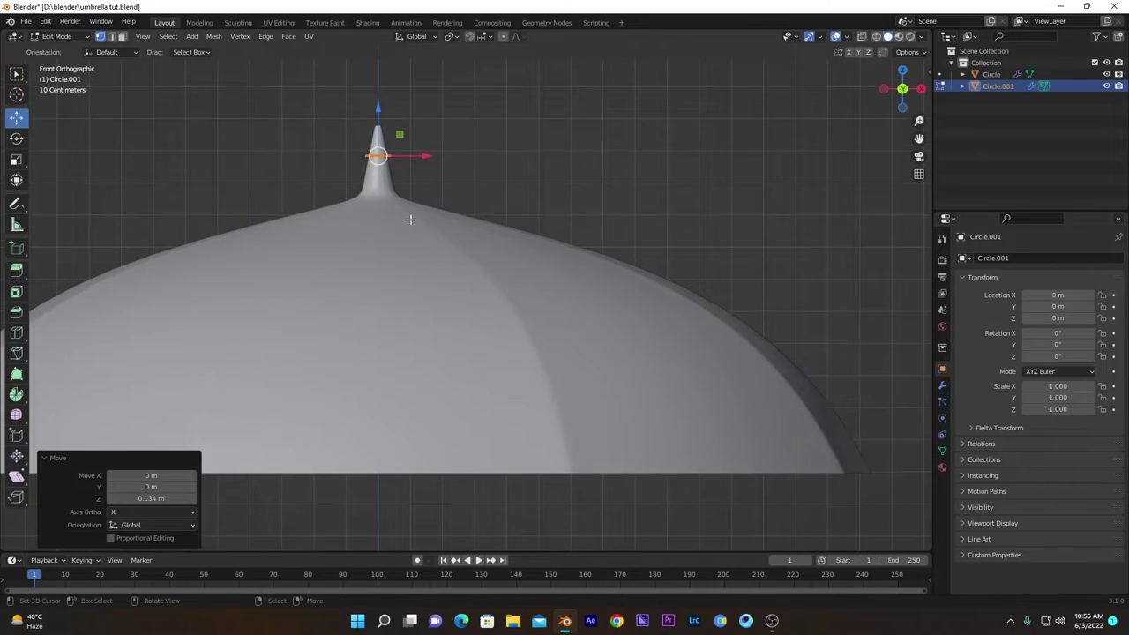
key("s")
key("Escape")
key("g")
key("z")
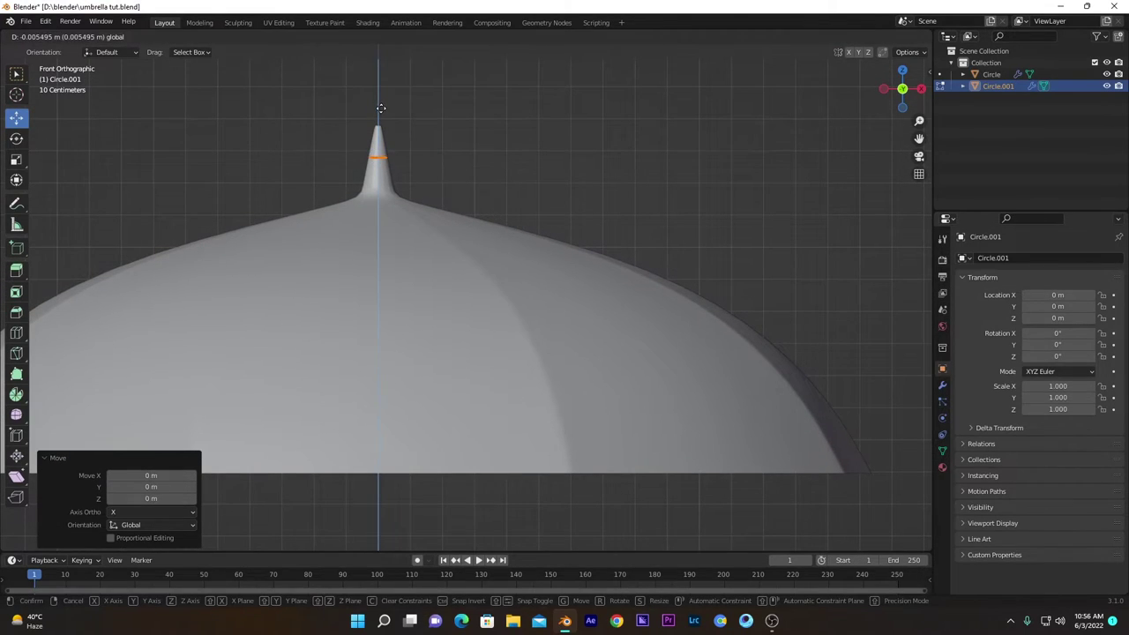
left_click(384, 116)
Step: Extrude the ring about 1.706 m down along Z, then move its lower end about 0.538 m further to form the shaft
key("shift+z")
scroll(388, 201, "up", 2)
middle_click_drag(404, 174, 435, 112, "shift")
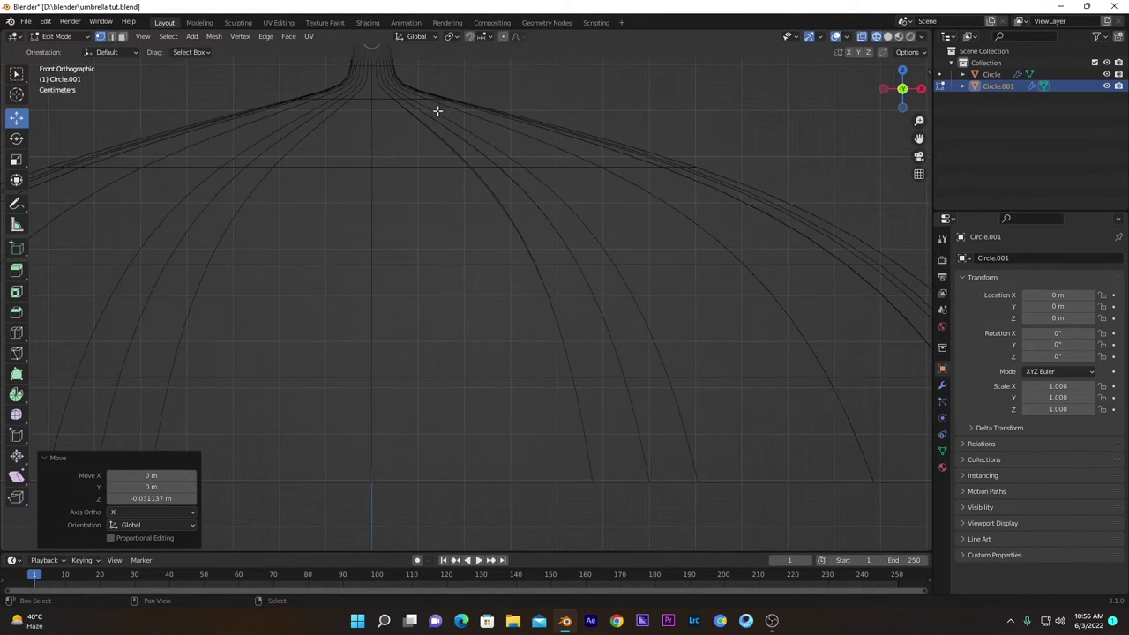
scroll(451, 181, "down", 9)
key("g")
key("z")
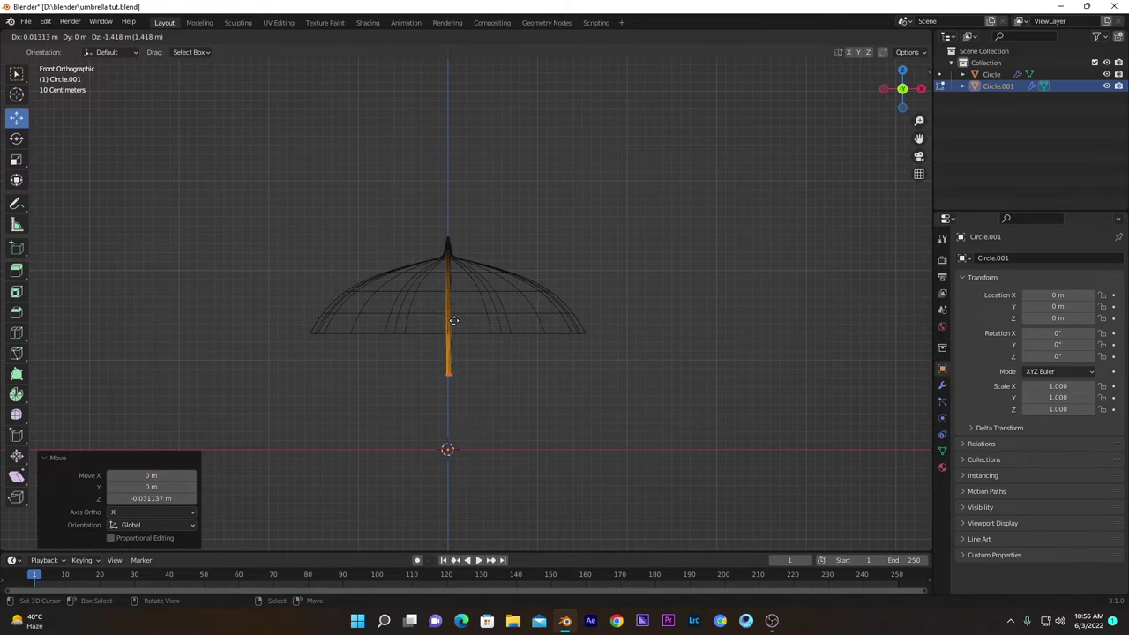
scroll(459, 345, "up", 4)
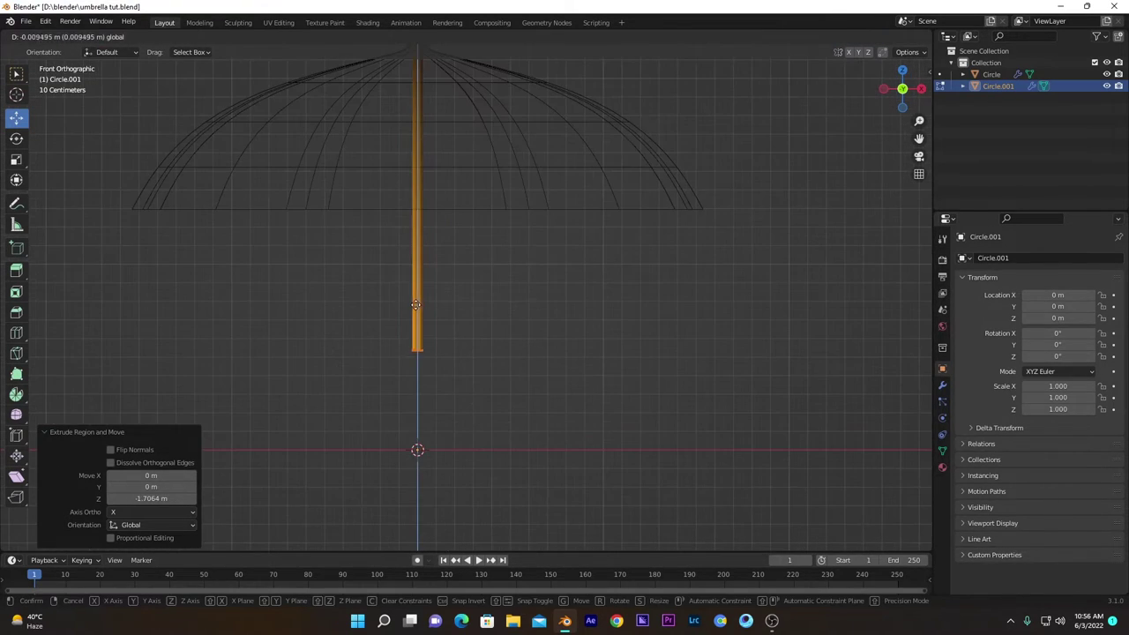
key("e")
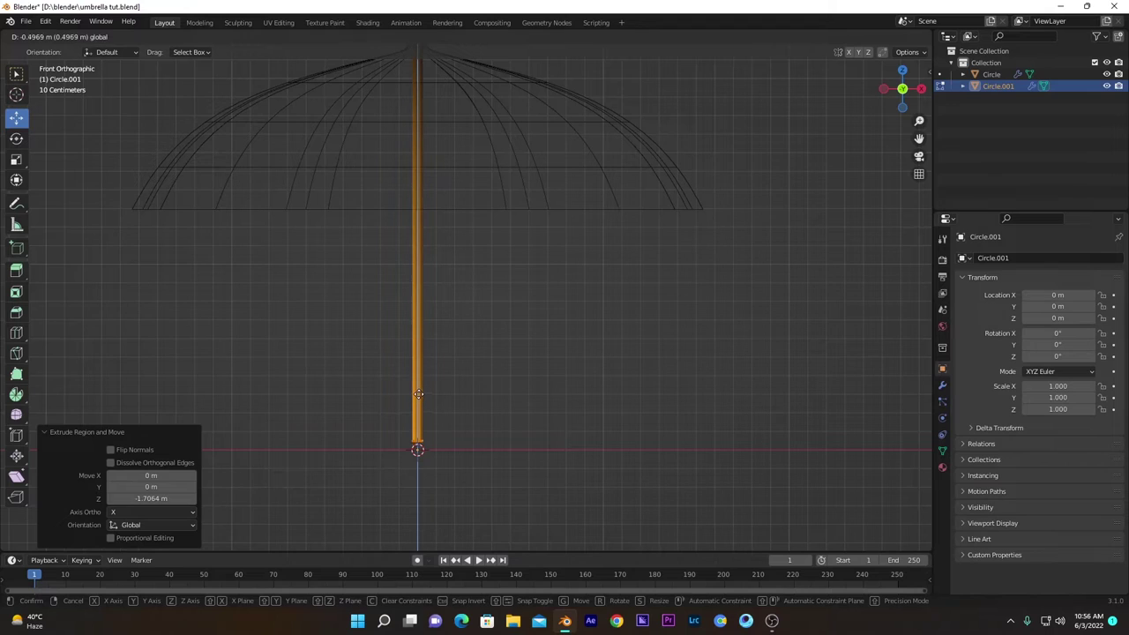
left_click(418, 400)
Step: Restore solid shading, set the Spin tool to the Y axis and place the 3D cursor about 0.704 m toward negative X from the shaft's end
middle_click_drag(441, 346, 473, 263, "shift")
key("z")
left_click(679, 273)
middle_click_drag(608, 272, 706, 298, "shift")
scroll(623, 282, "down", 4)
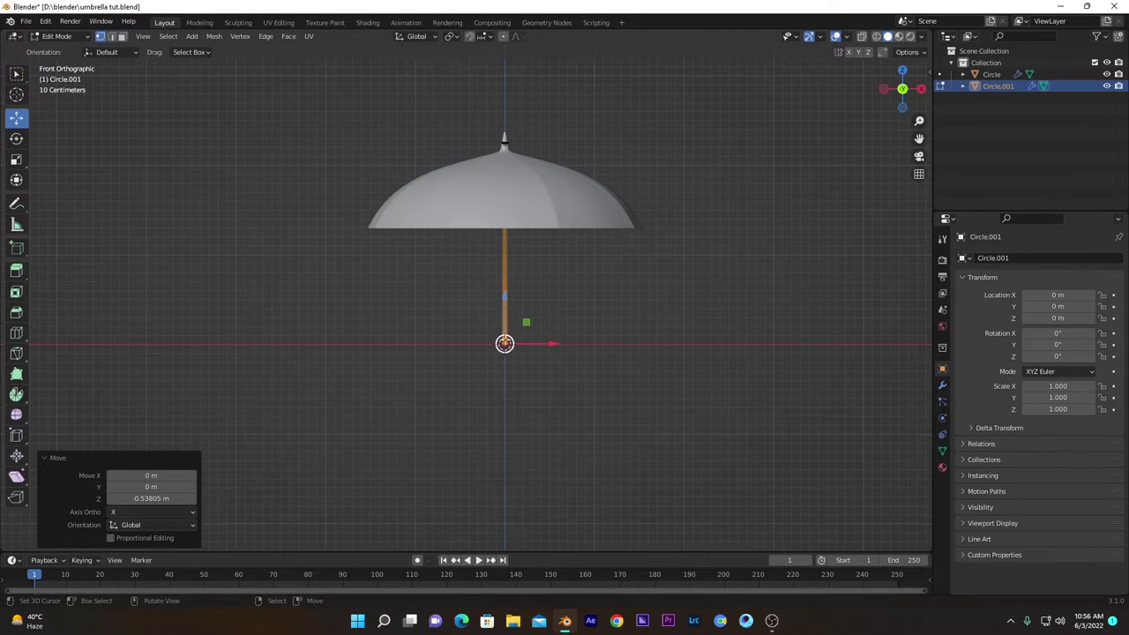
left_click(17, 395)
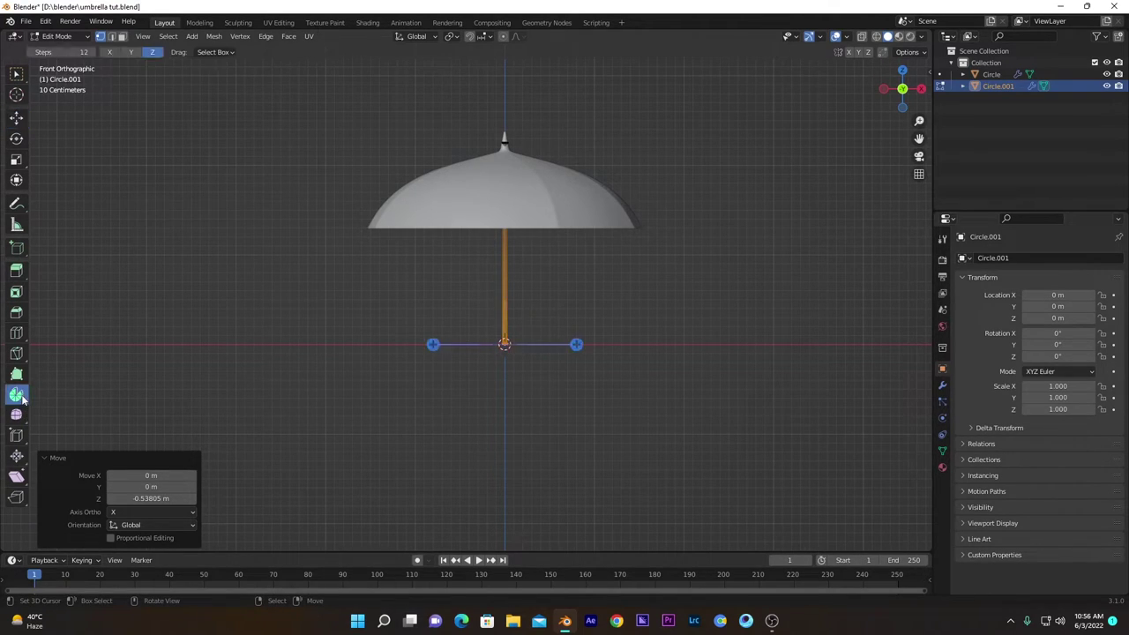
left_click(131, 52)
scroll(513, 338, "up", 1)
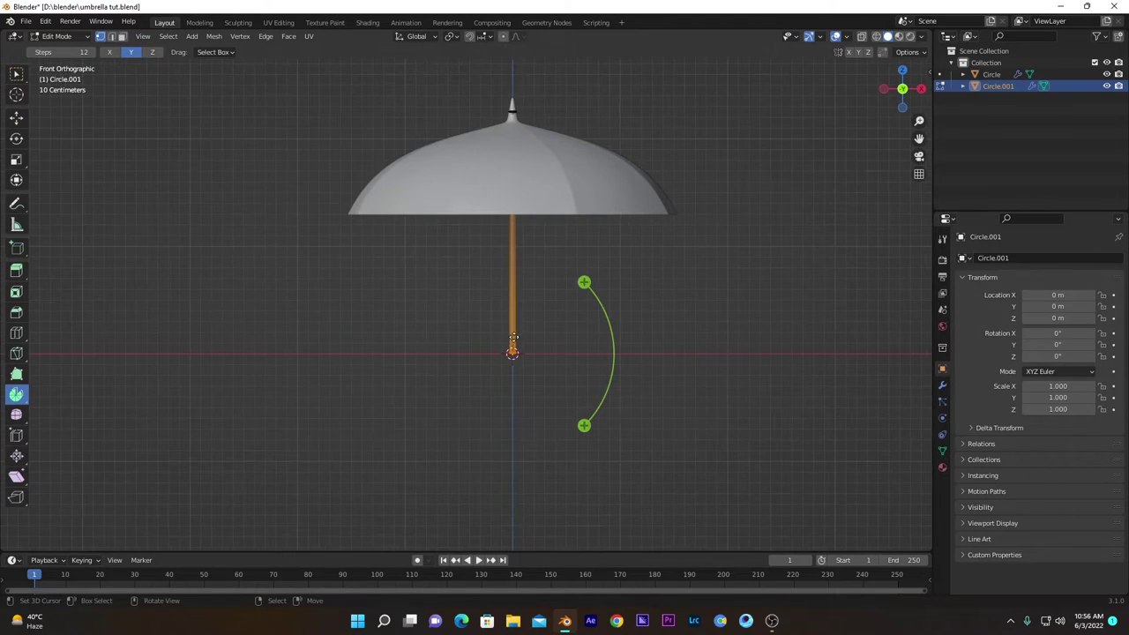
right_click(436, 353, "shift")
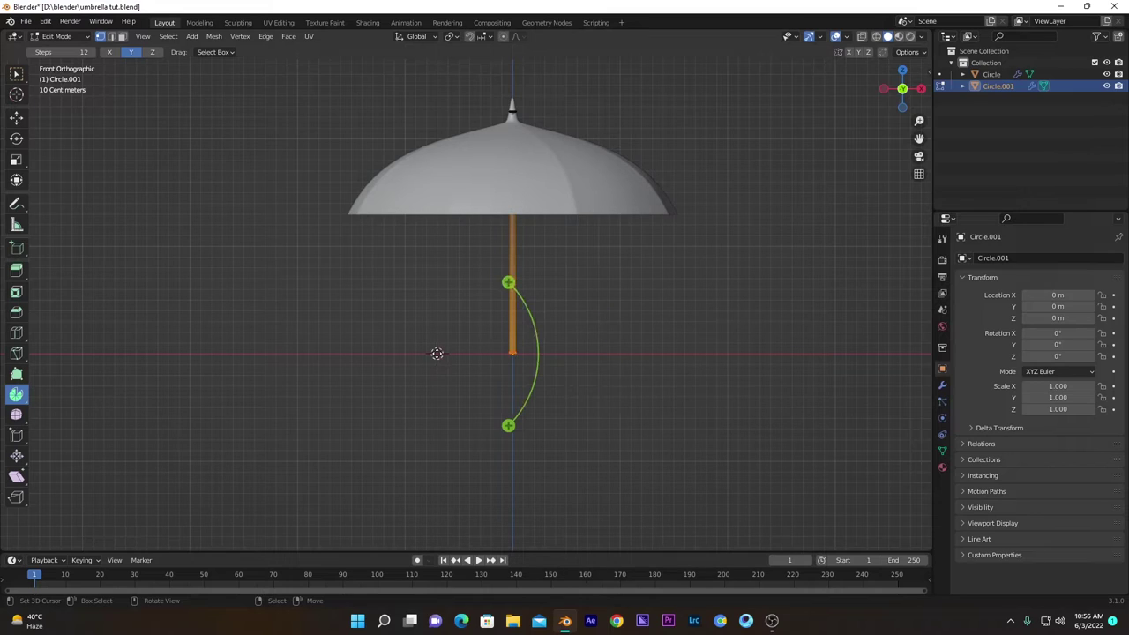
Step: Spin the shaft's lower end around the cursor by about -181° with 12 steps to form the hooked handle
left_click_drag(508, 282, 436, 354)
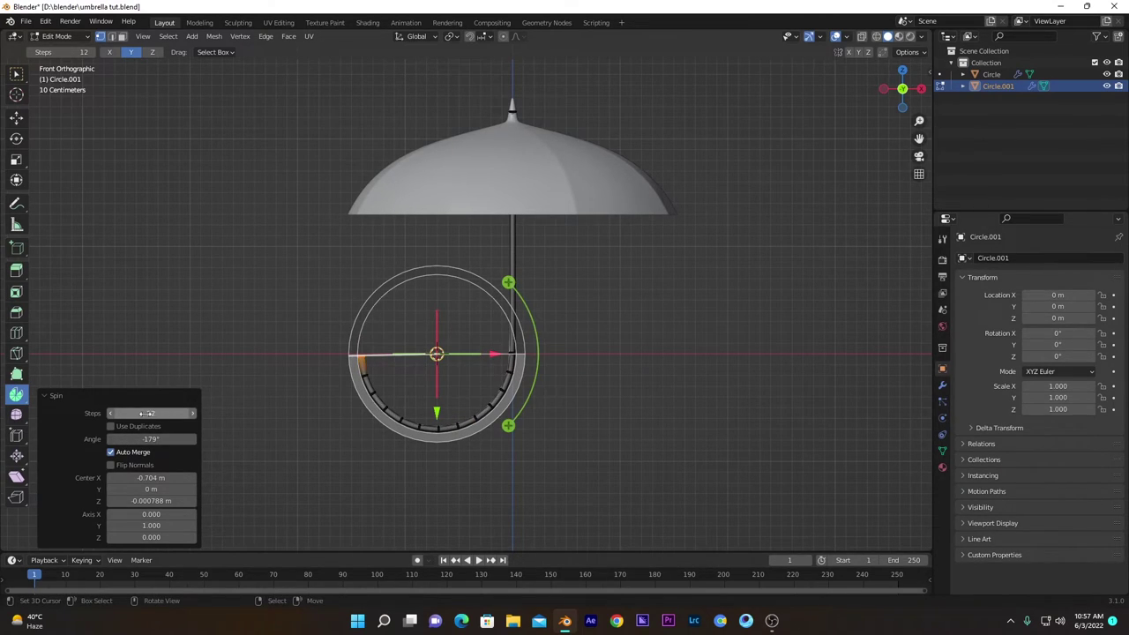
mouse_move(147, 412)
left_mouse_down()
mouse_move(167, 412)
mouse_move(123, 413)
mouse_move(134, 413)
left_mouse_up()
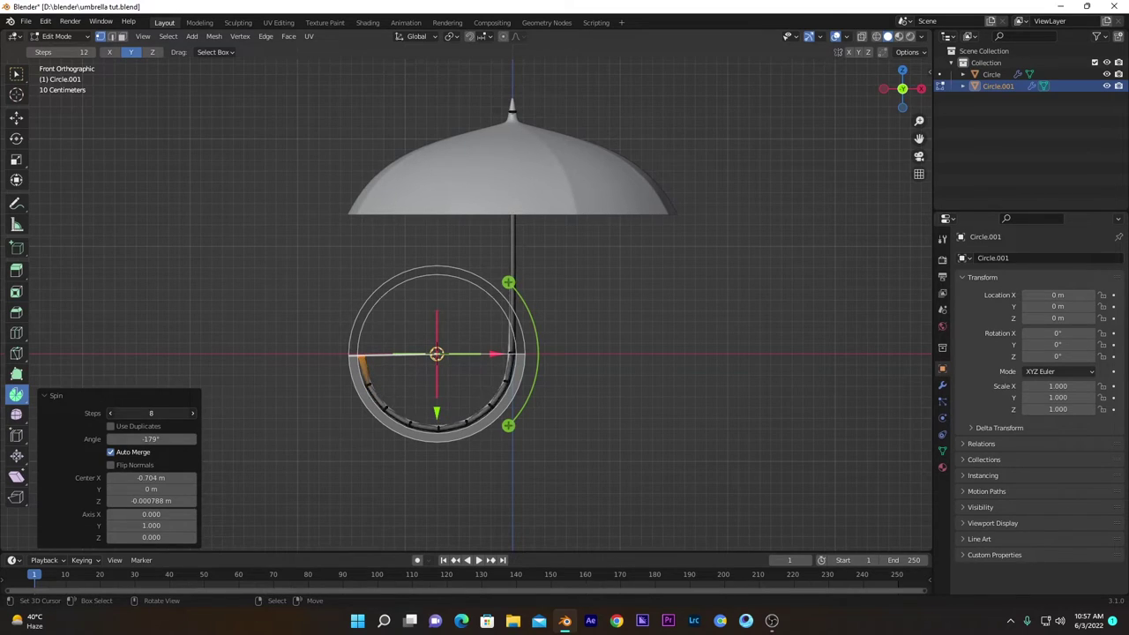
left_click(146, 414)
type("12")
key("Return")
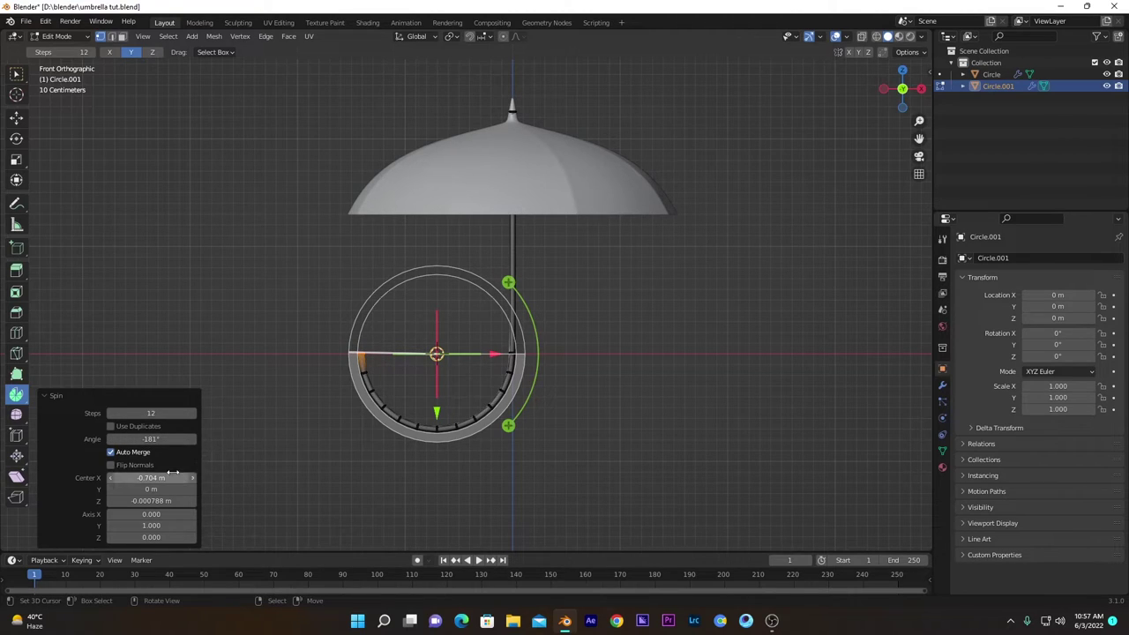
Step: Tighten the hook by setting the spin center to X -0.244 m and Z 0.00921 m
left_click_drag(173, 477, 217, 478)
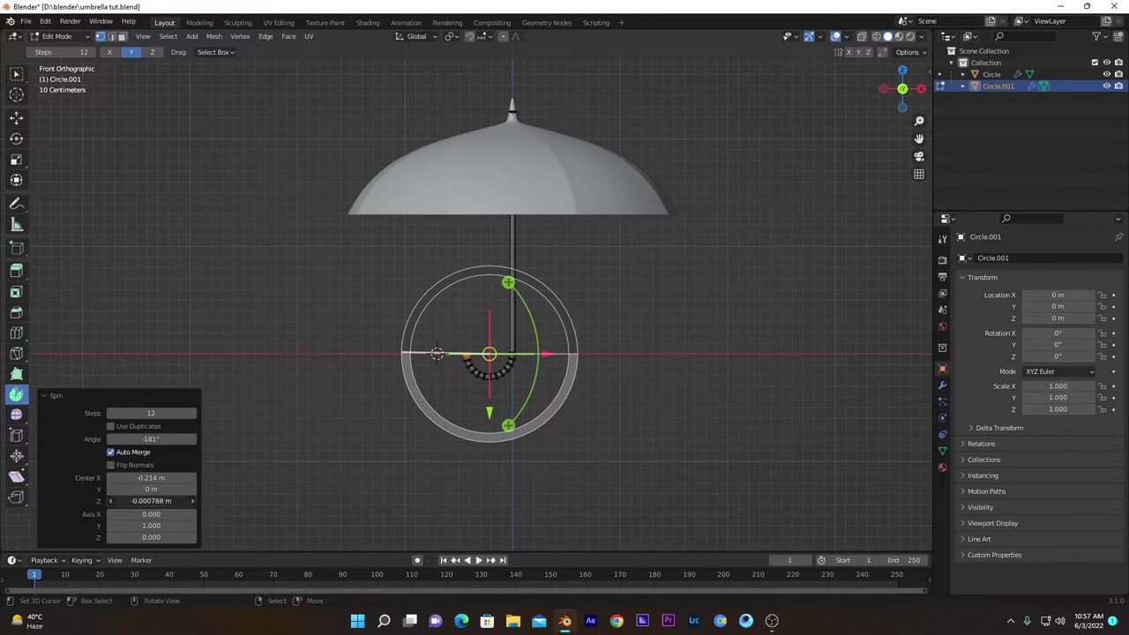
mouse_move(151, 500)
left_mouse_down()
mouse_move(140, 501)
mouse_move(150, 500)
left_mouse_up()
scroll(320, 433, "up", 4)
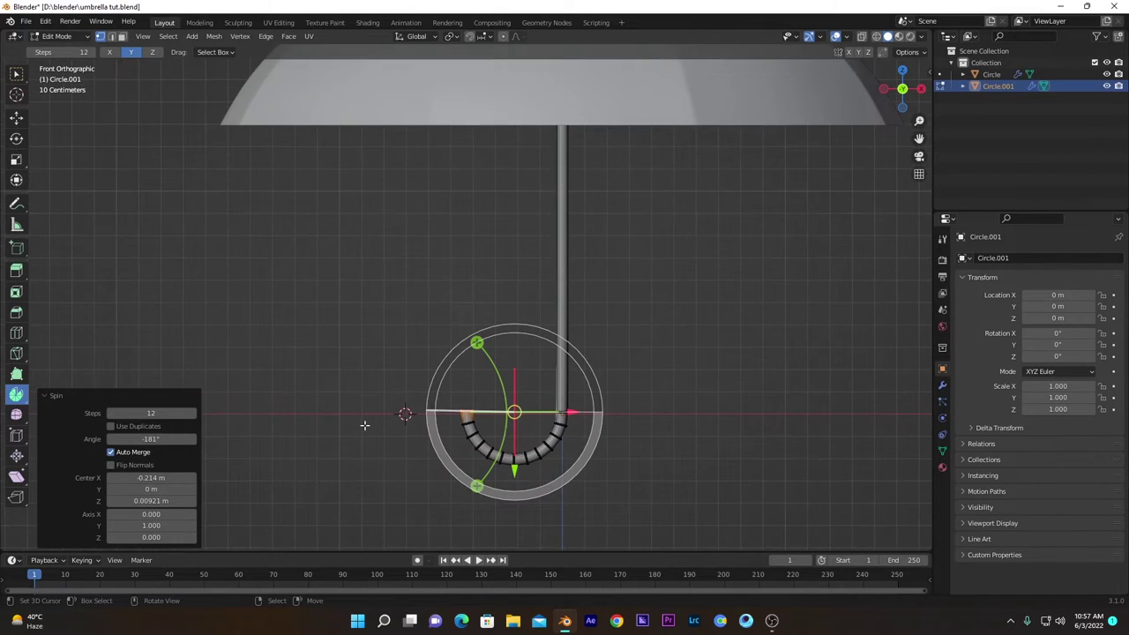
scroll(266, 382, "down", 3)
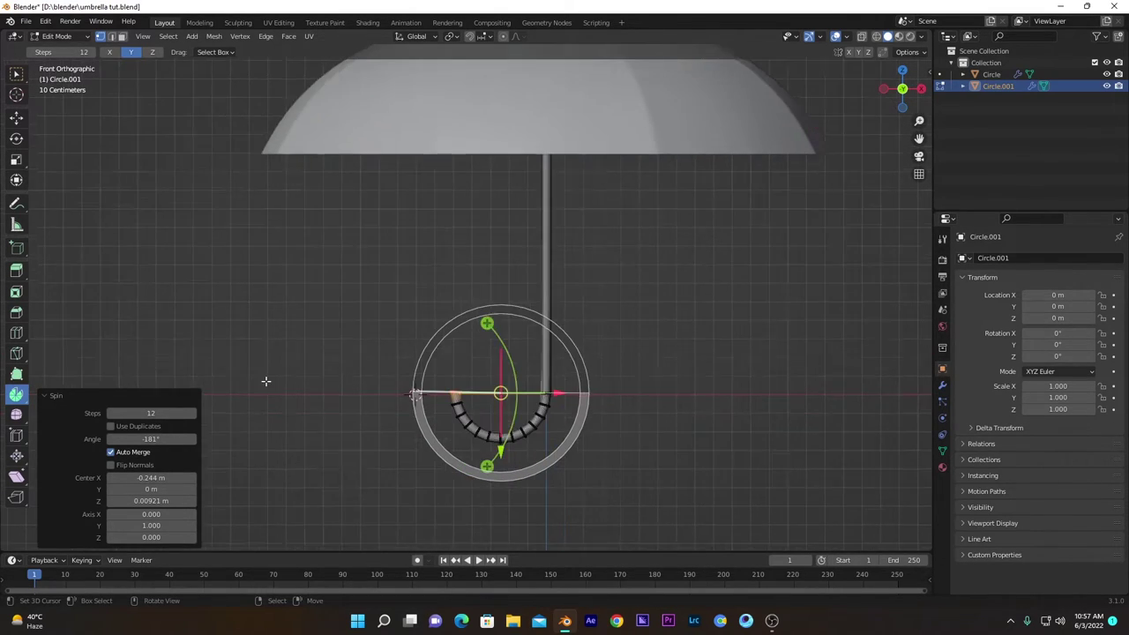
Step: Extend the hook's spin angle to -217° and return to object mode
left_click_drag(410, 362, 430, 322)
scroll(436, 371, "up", 2)
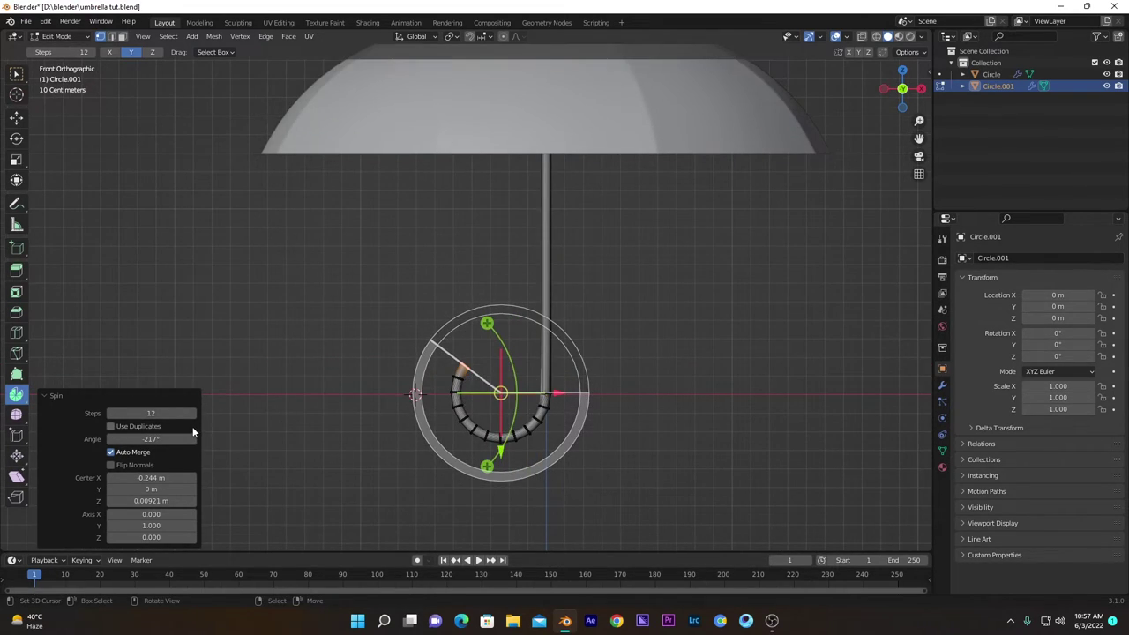
scroll(327, 391, "down", 2)
key("Tab")
scroll(424, 352, "down", 2)
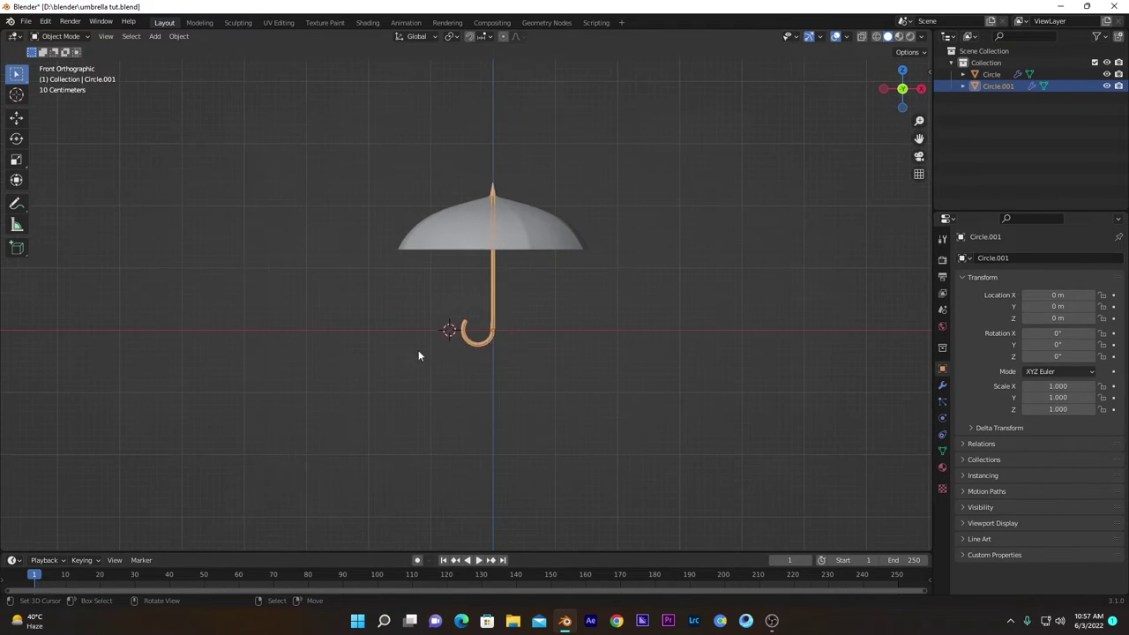
Step: Select the canopy object and save the file
left_click(418, 353)
middle_click_drag(418, 353, 483, 312)
left_click(483, 311)
left_click(505, 204)
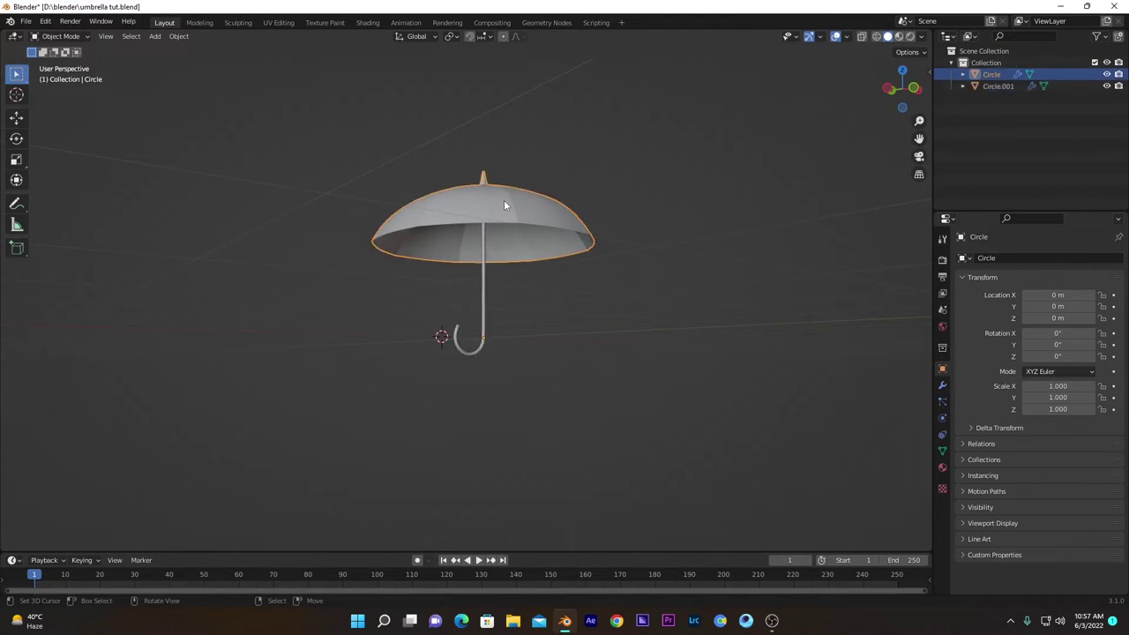
key("ctrl+s")
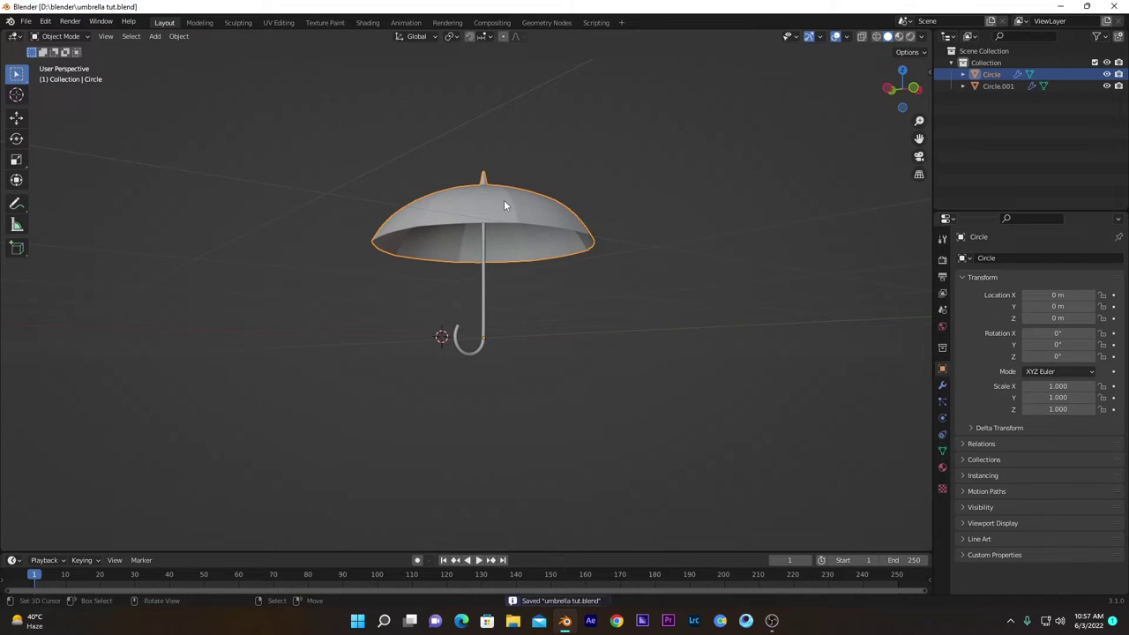
Step: Show the finished umbrella in front view with nothing selected
left_click(554, 297)
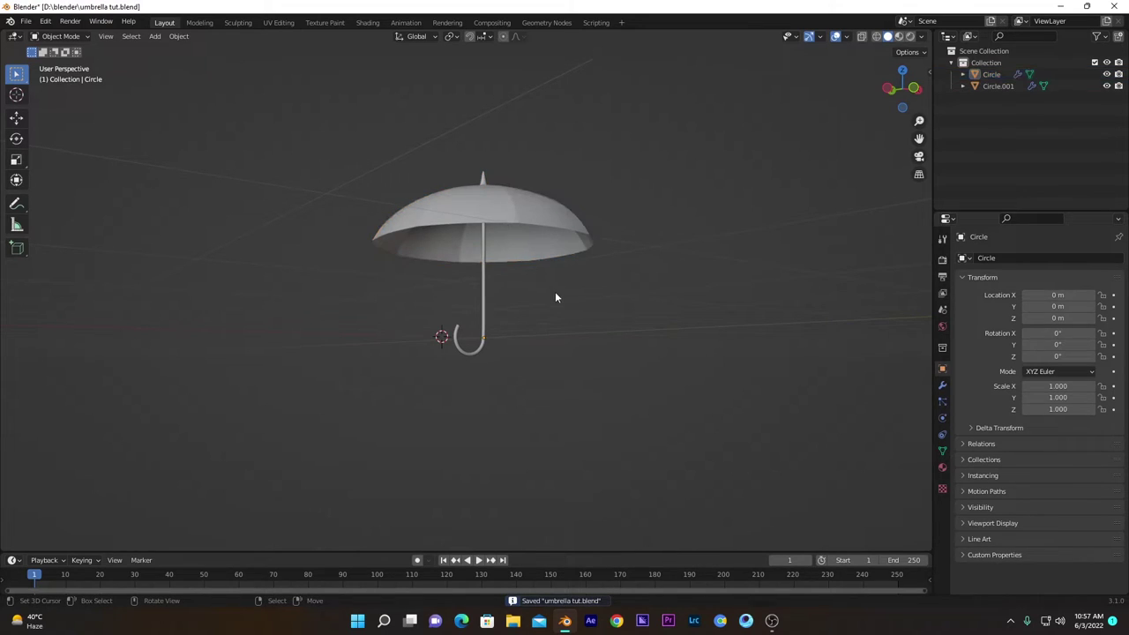
left_click(482, 276)
key("KP_1")
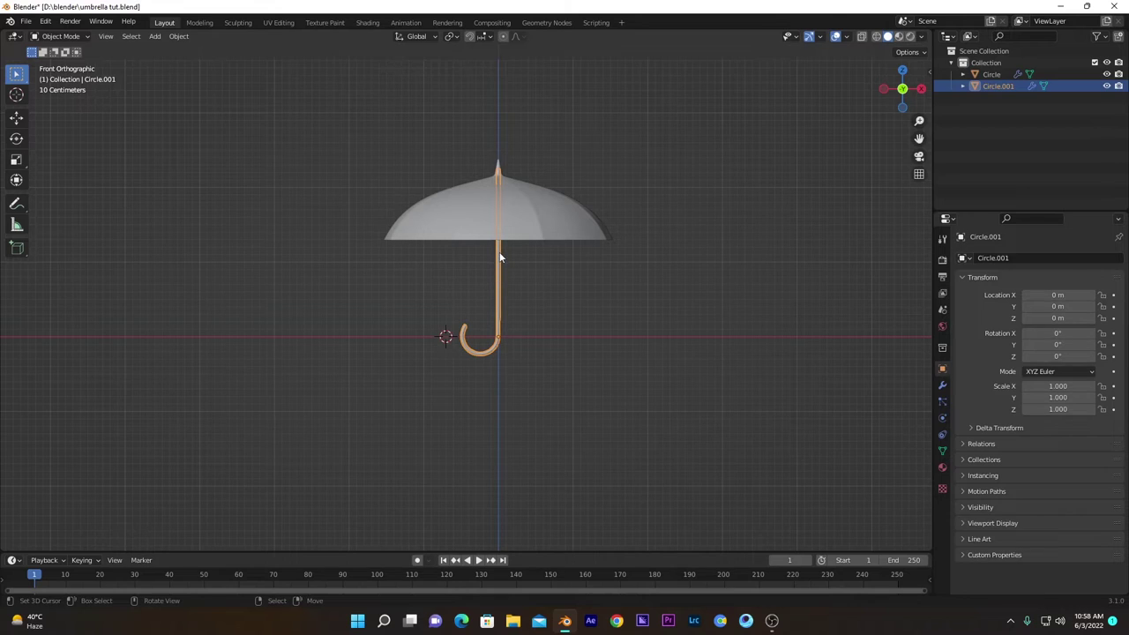
left_click(671, 178)
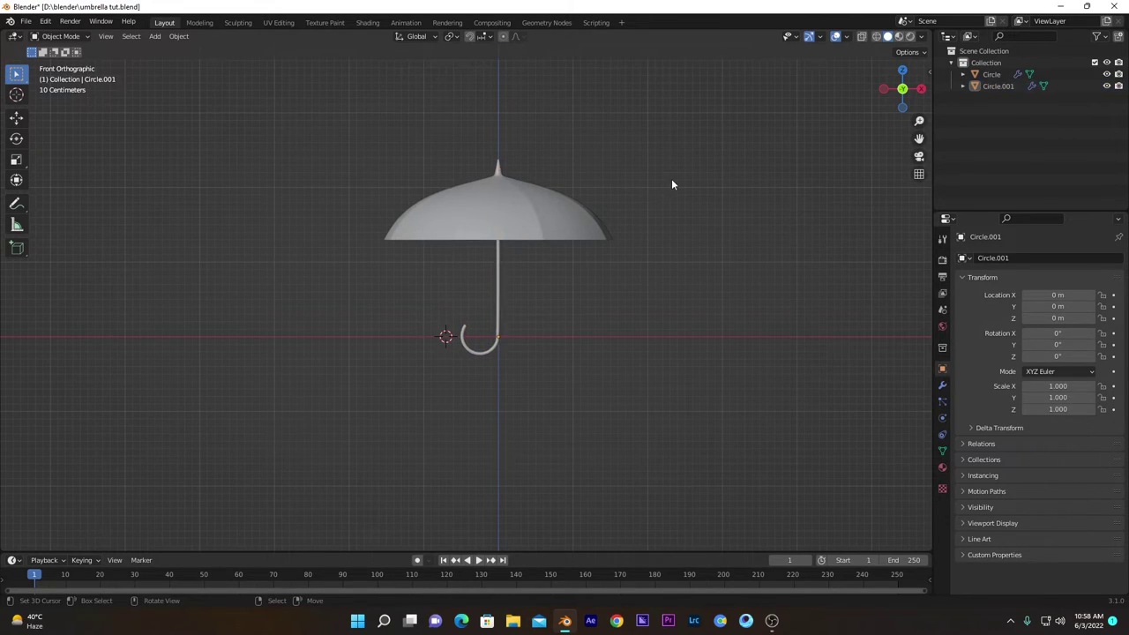
Step: Duplicate the straight shaft faces in place, separate the copy into its own object, and return to object mode
mouse_move(535, 199)
middle_mouse_down()
mouse_move(517, 229)
mouse_move(530, 202)
middle_mouse_up()
left_click(530, 202)
key("Tab")
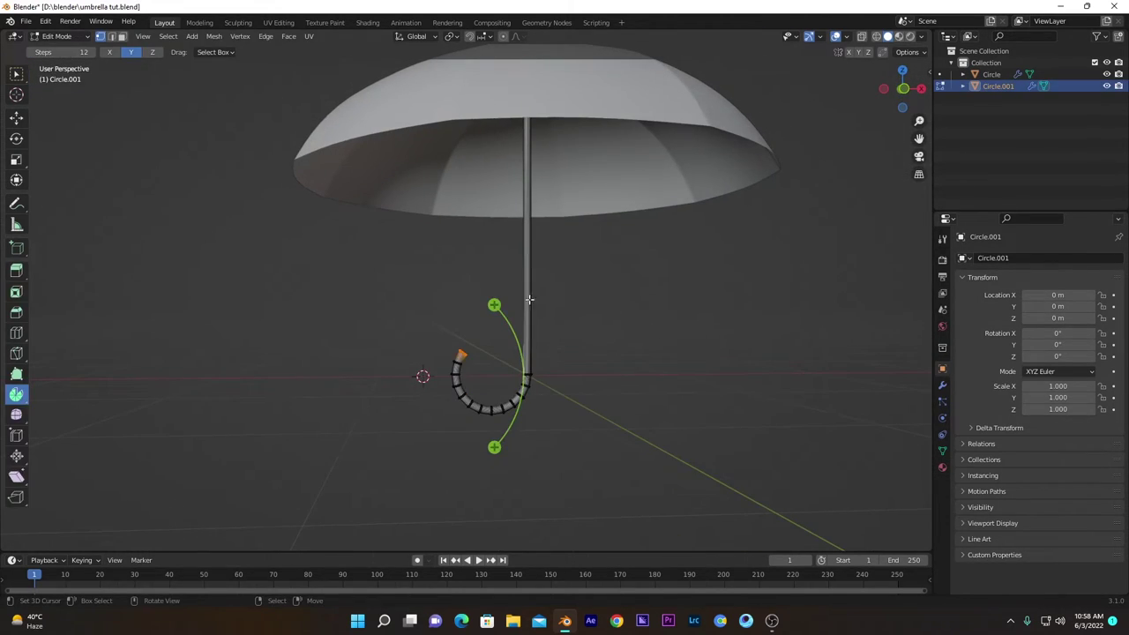
scroll(536, 321, "up", 1)
key("2")
key("3")
left_click(537, 307, "alt")
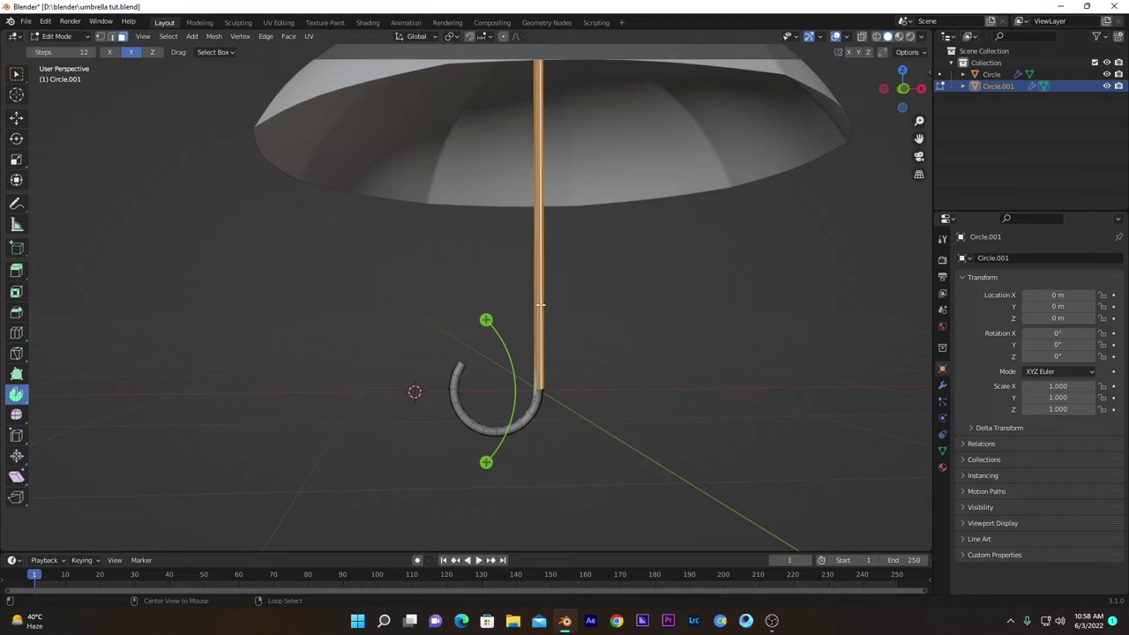
scroll(540, 305, "down", 4)
key("shift+d")
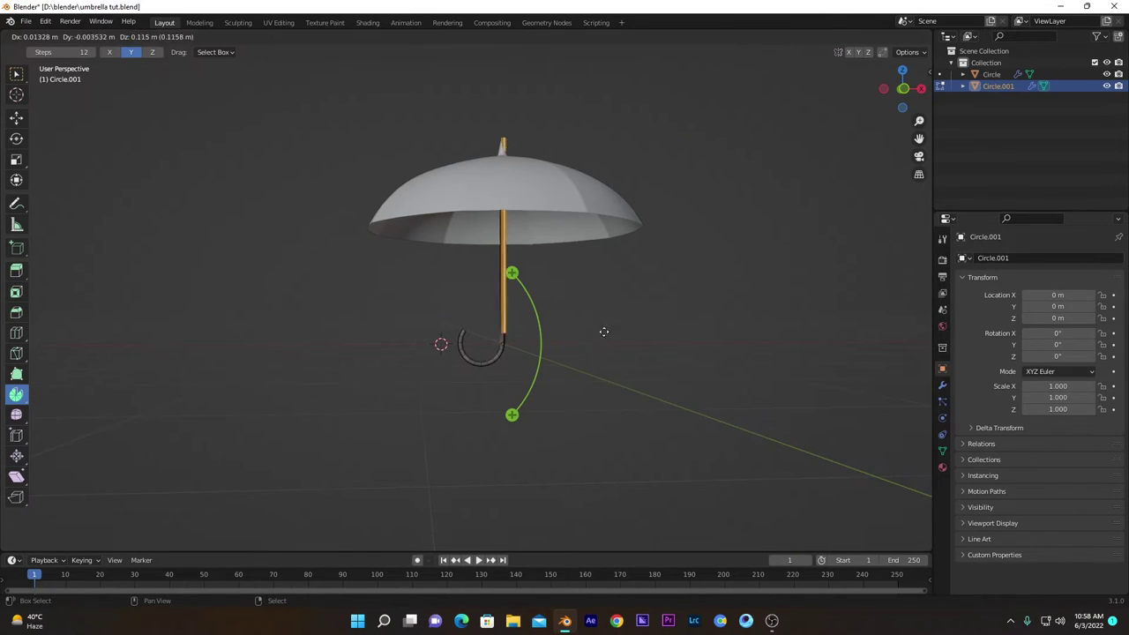
right_click(617, 323)
key("p")
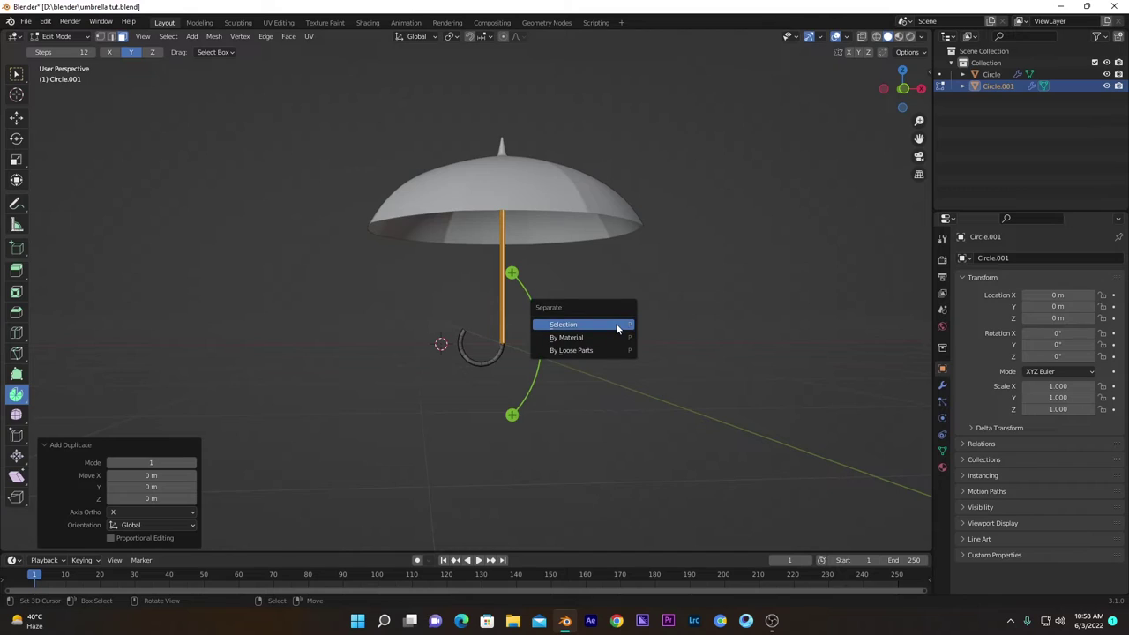
left_click(617, 326)
key("Tab")
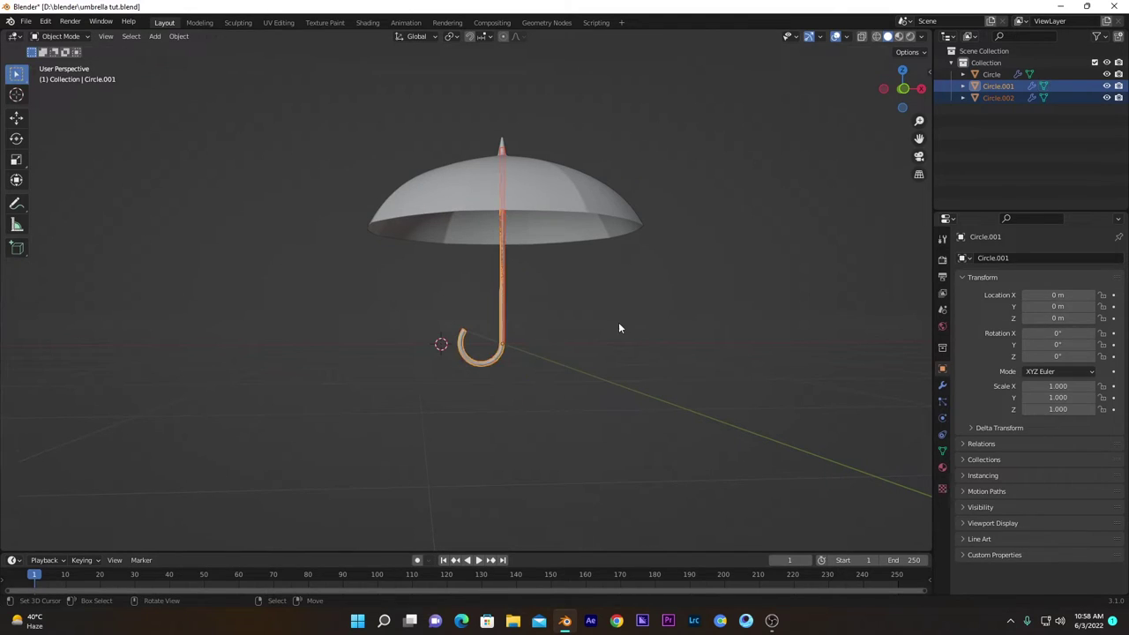
Step: Shrink the separated shaft copy along Z into a short sleeve around the shaft
left_click(506, 269)
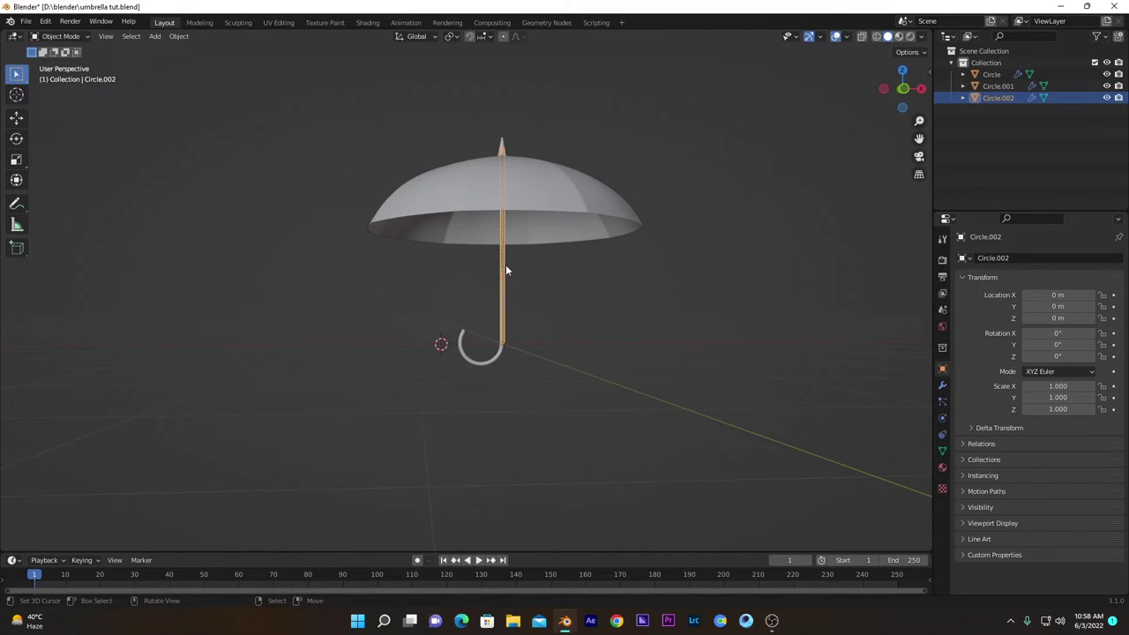
key("Tab")
scroll(123, 154, "up", 2)
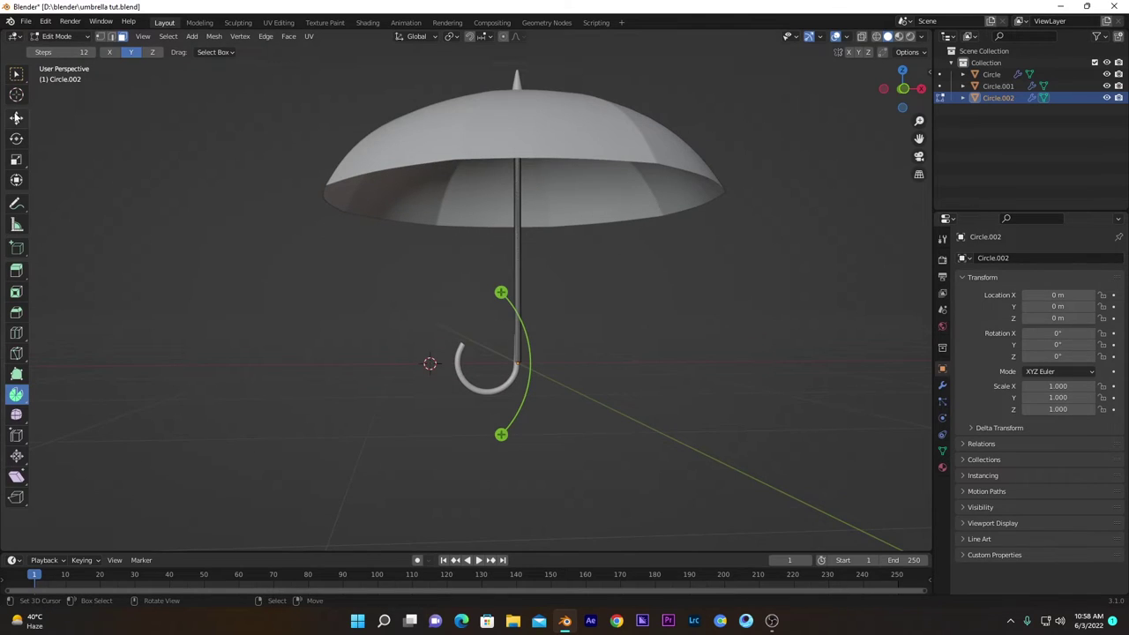
left_click(16, 117)
left_click(519, 264)
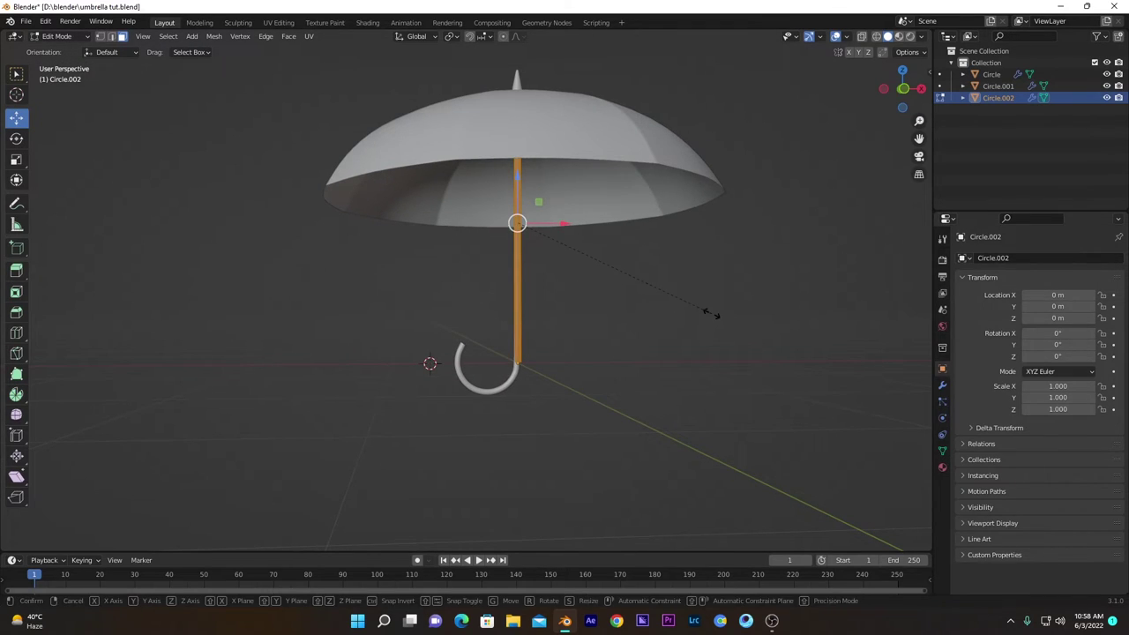
key("s")
key("z")
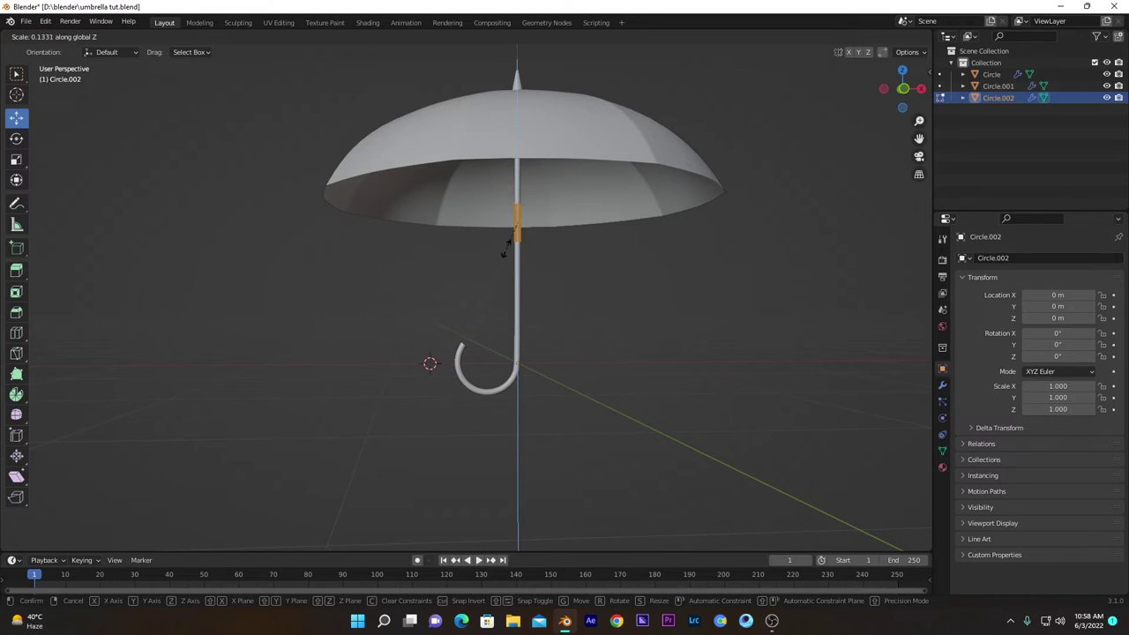
left_click(515, 232)
Step: Raise the sleeve 0.474 m along Z, then lower it 0.232 m to place it under the canopy
middle_click_drag(517, 221, 511, 199)
key("g")
left_click_drag(511, 153, 511, 81)
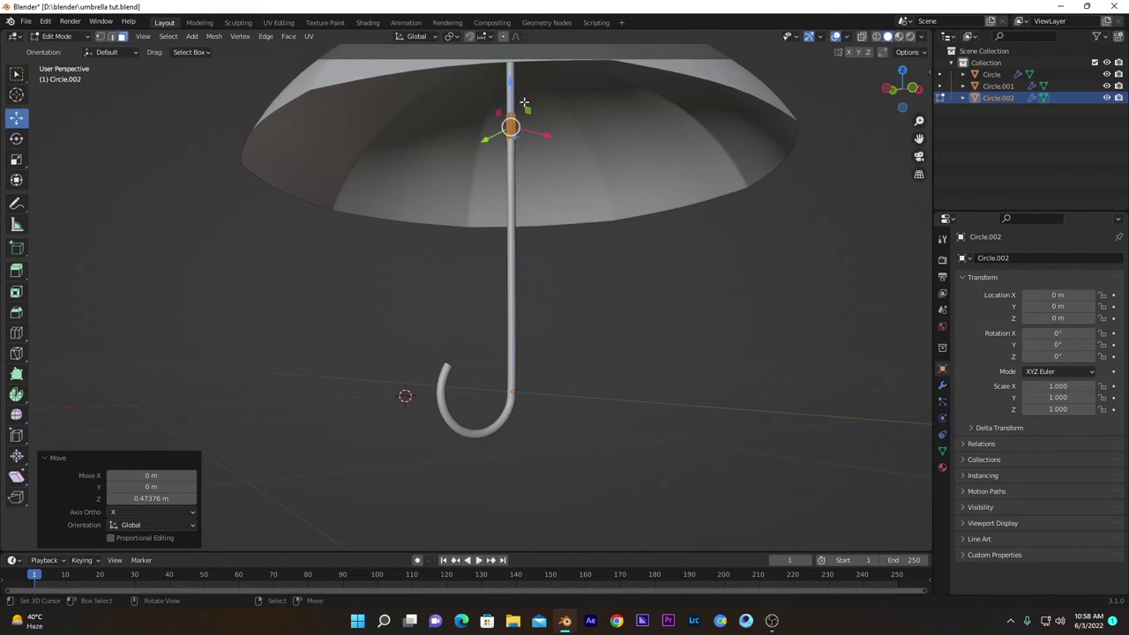
middle_click_drag(512, 81, 461, 199)
scroll(477, 212, "down", 3)
middle_click_drag(517, 231, 520, 263)
key("g")
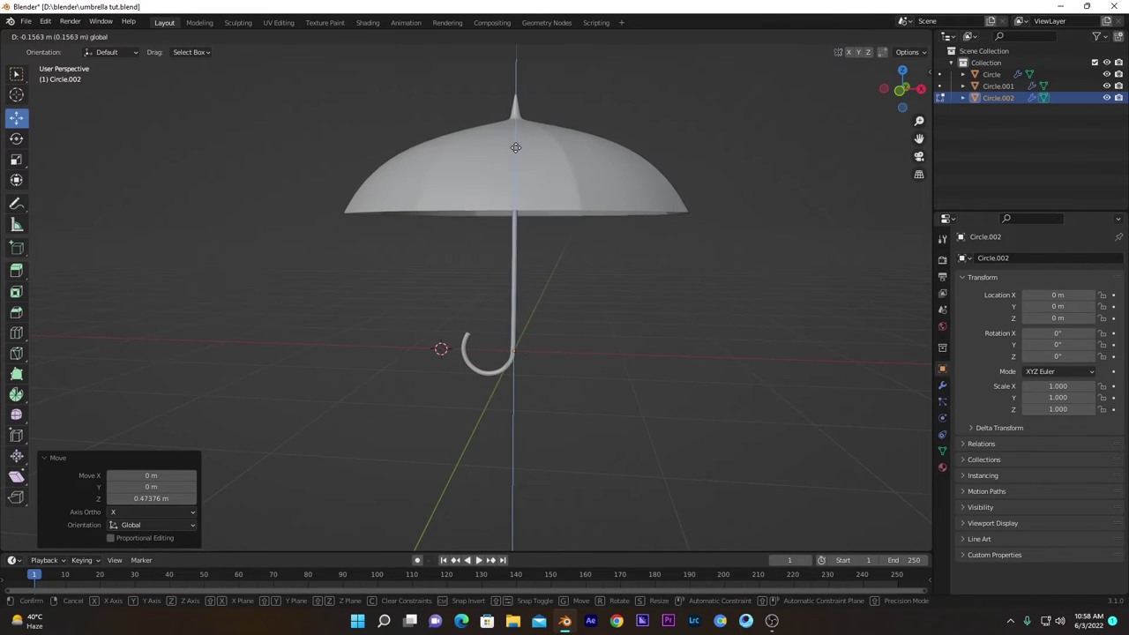
left_click(517, 168)
middle_click_drag(516, 168, 492, 266)
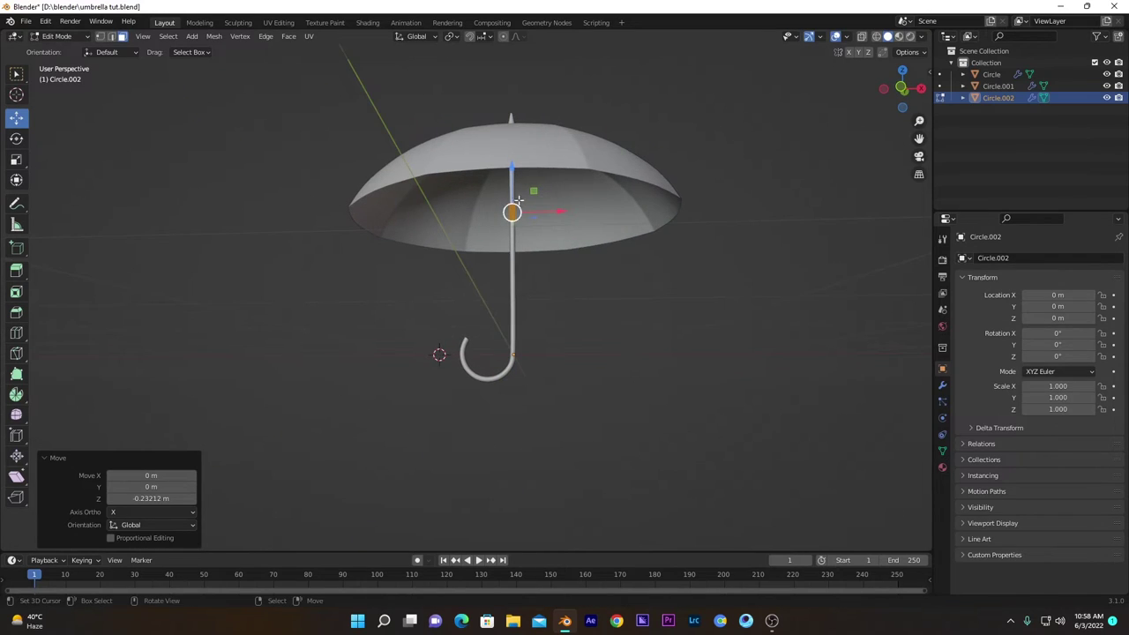
middle_click_drag(496, 189, 532, 179)
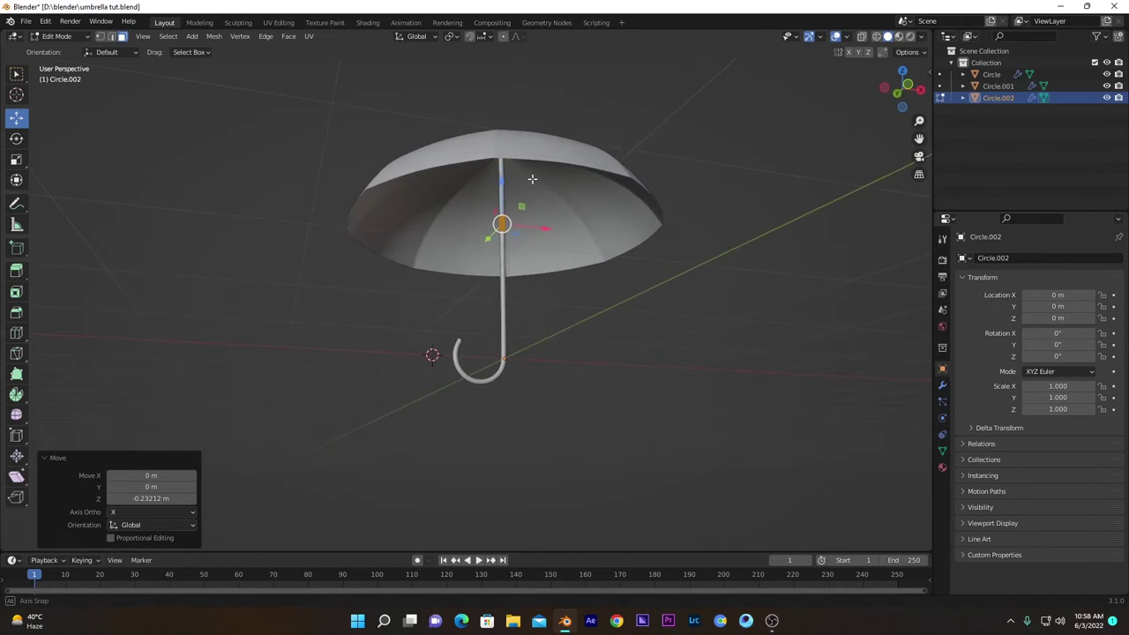
Step: In front view, lower the sleeve along Z in two moves, the last one by 0.082 m
key("KP_1")
key("g")
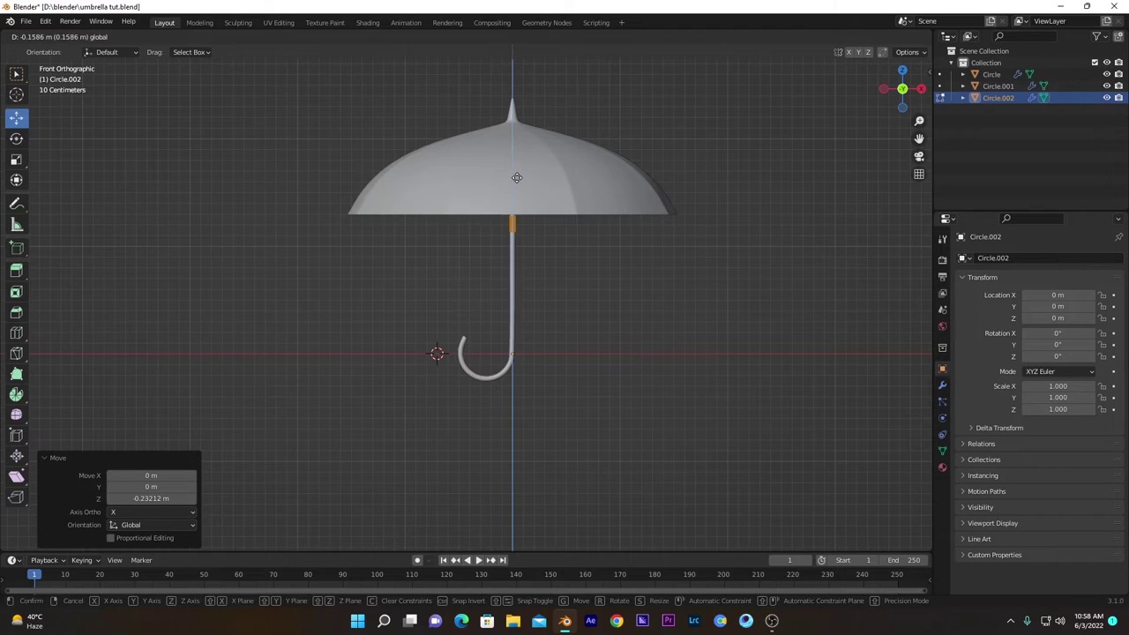
left_click(517, 176)
key("g")
left_click(513, 188)
Step: Extrude the sleeve's faces outward along their normals with an offset of 0.0373 m
middle_click_drag(545, 323, 479, 346)
scroll(503, 258, "up", 4)
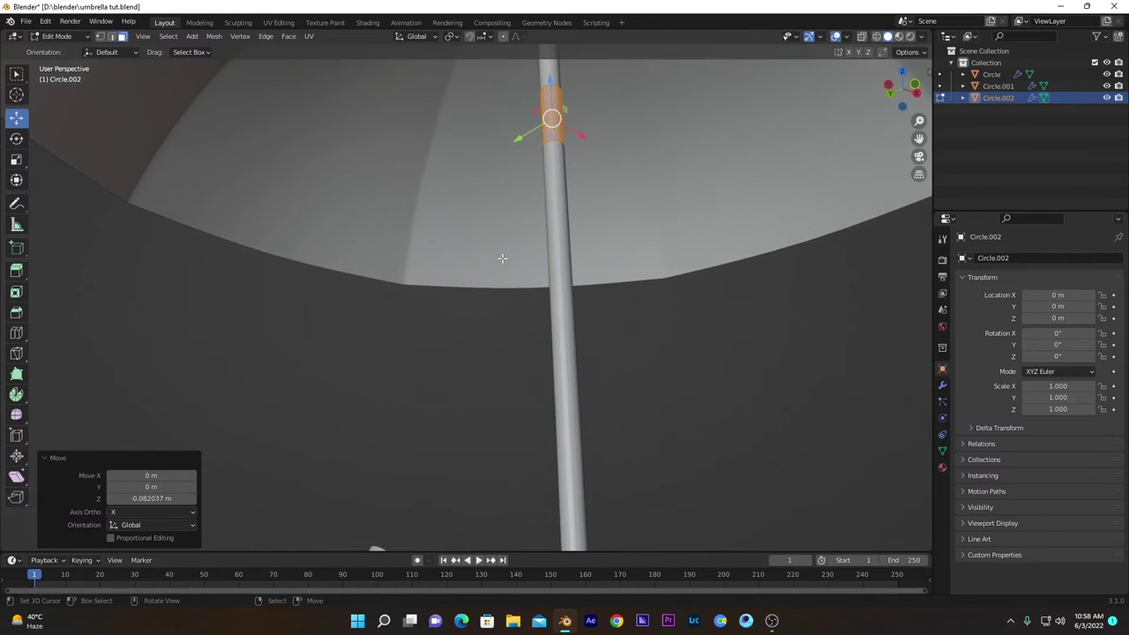
key("alt+e")
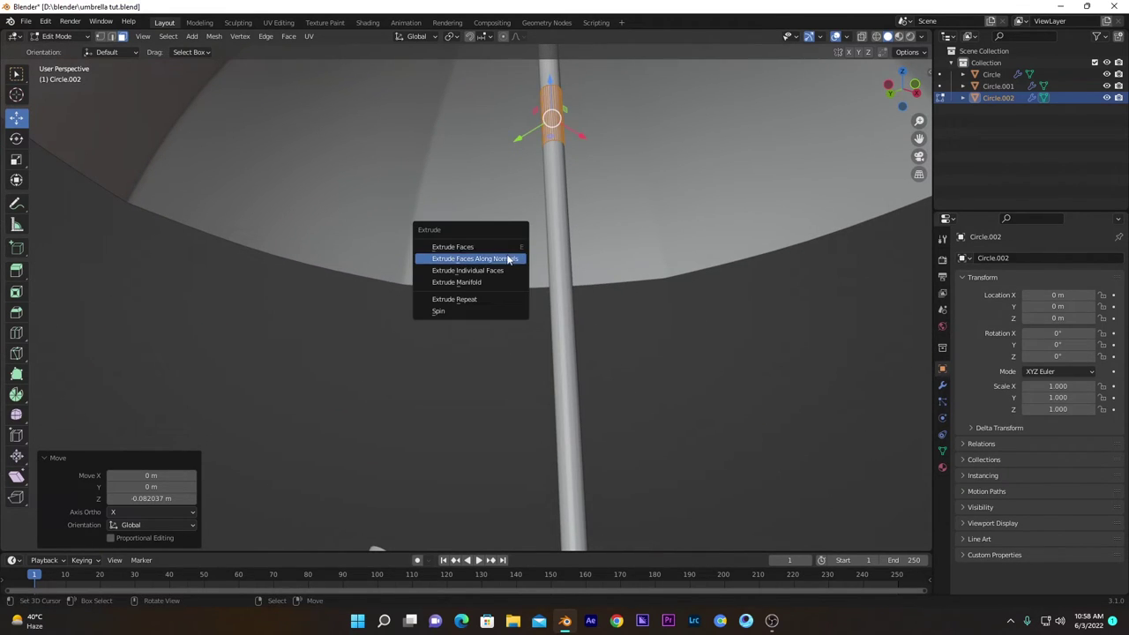
left_click(500, 271)
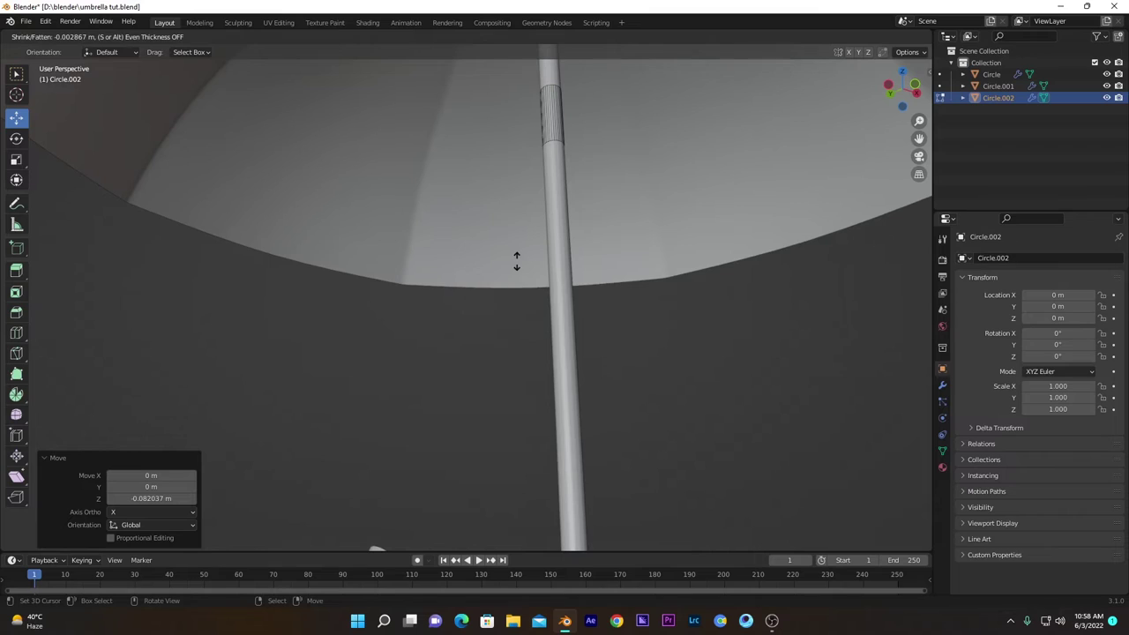
left_click(518, 253)
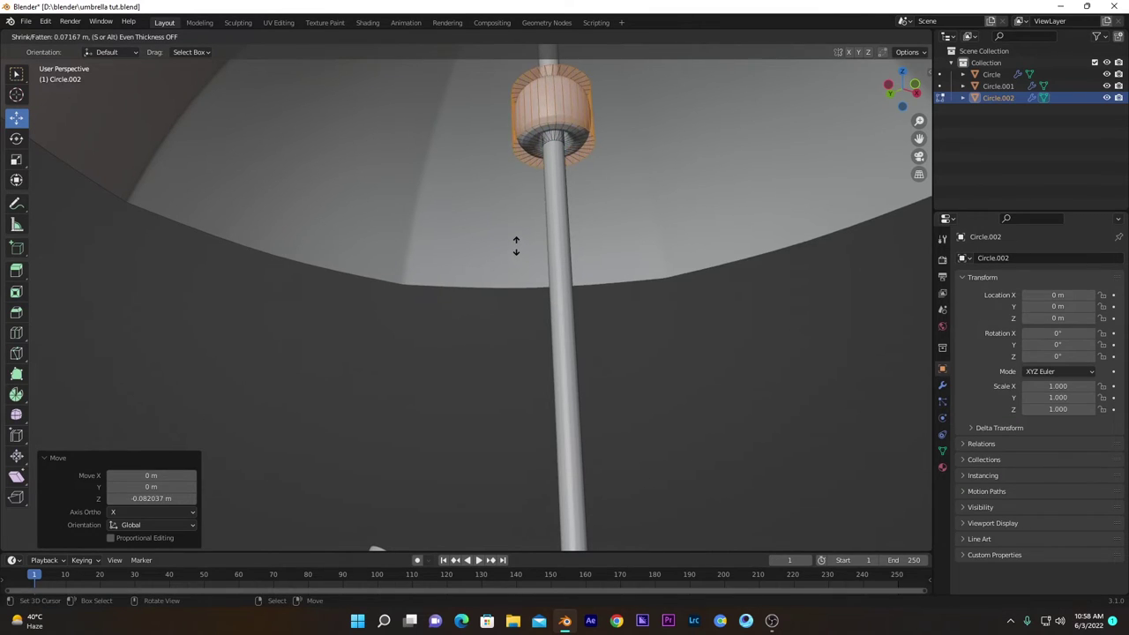
Step: Try to add a loop cut around the lower end of the sleeve
middle_click_drag(516, 245, 587, 247)
key("ctrl+r")
left_click(589, 245)
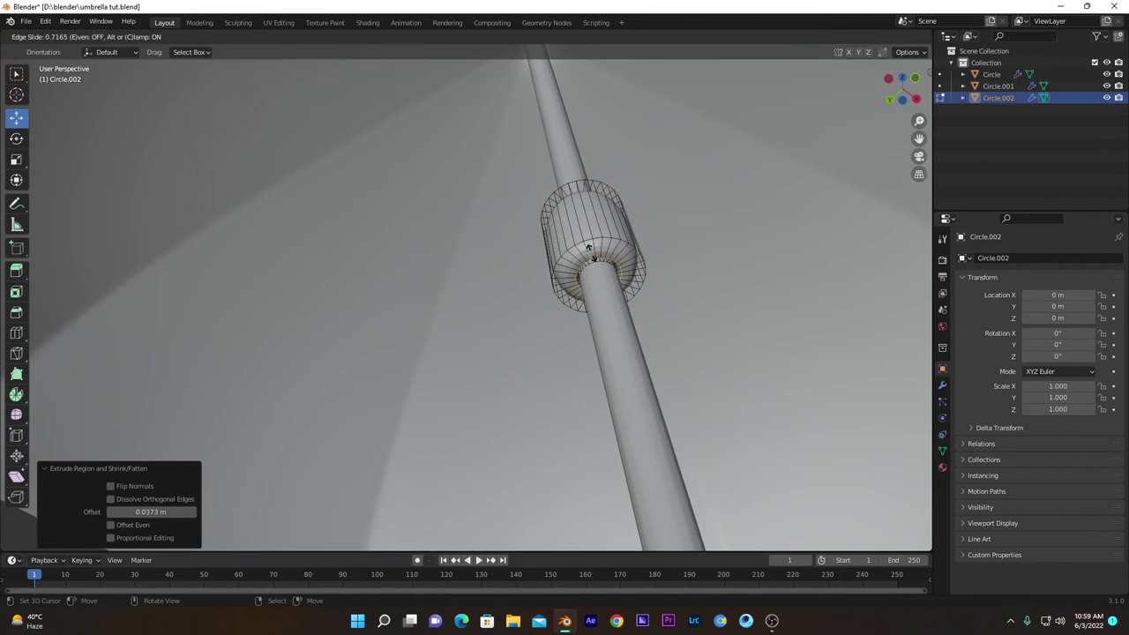
right_click(589, 246)
key("ctrl+z")
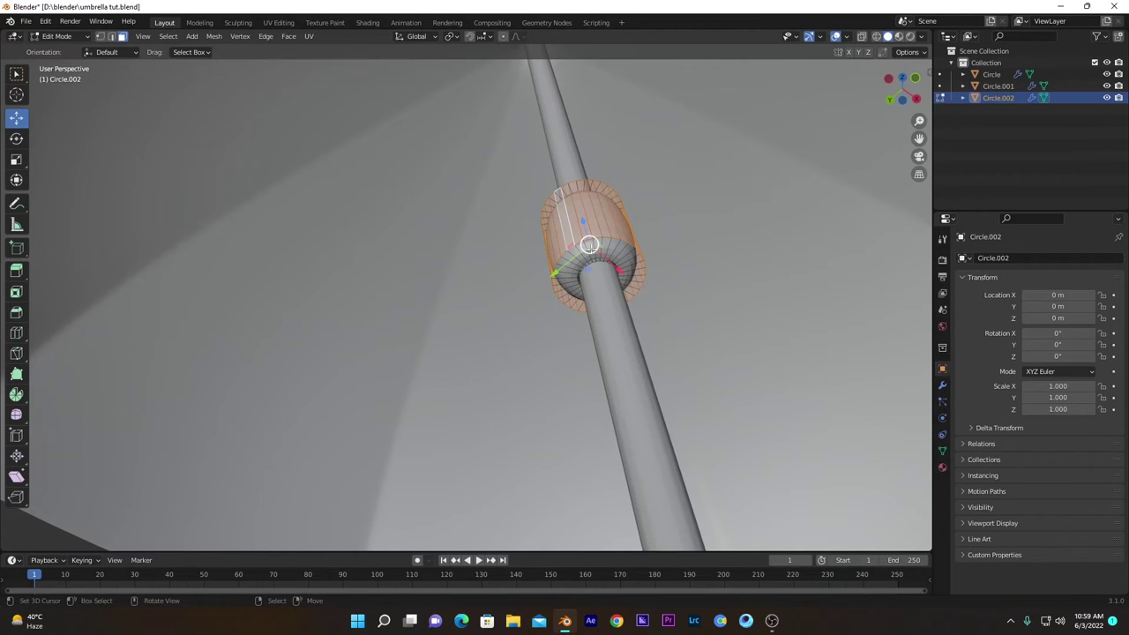
Step: Slim the sleeve's outer faces by scaling them in X and Y only, by 0.713 and again by 0.859
key("s")
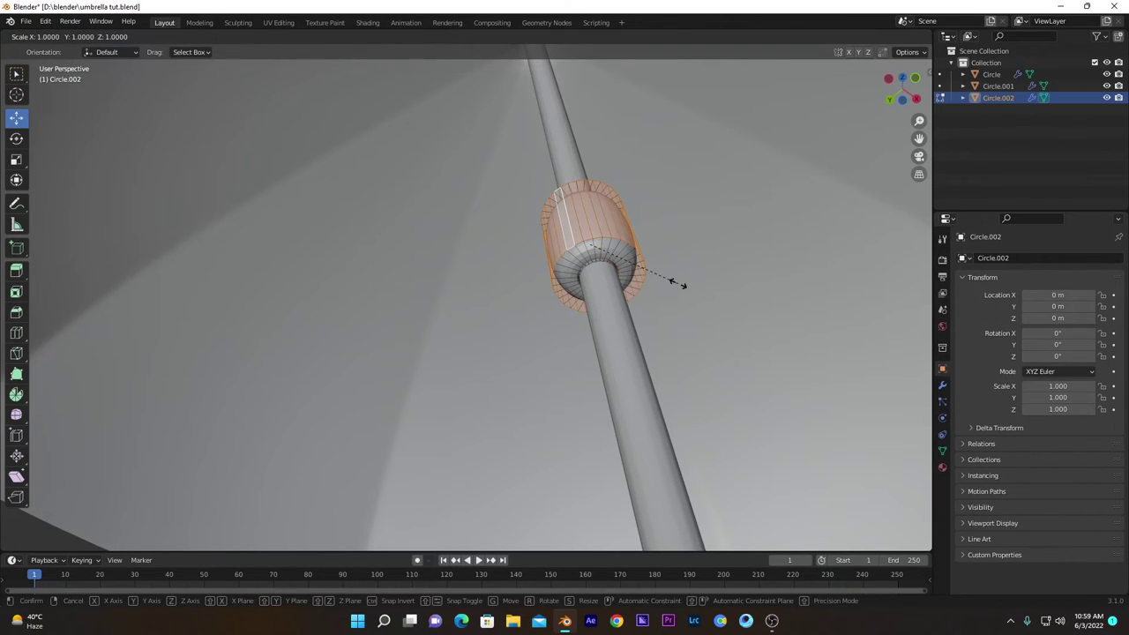
key("shift+z")
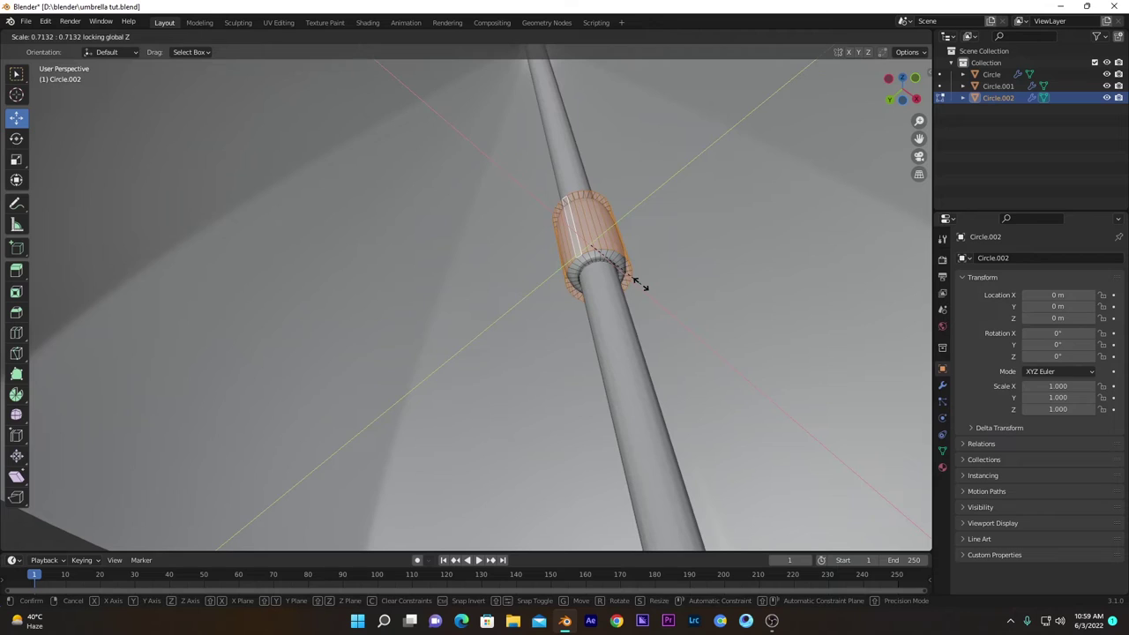
left_click(640, 283)
key("s")
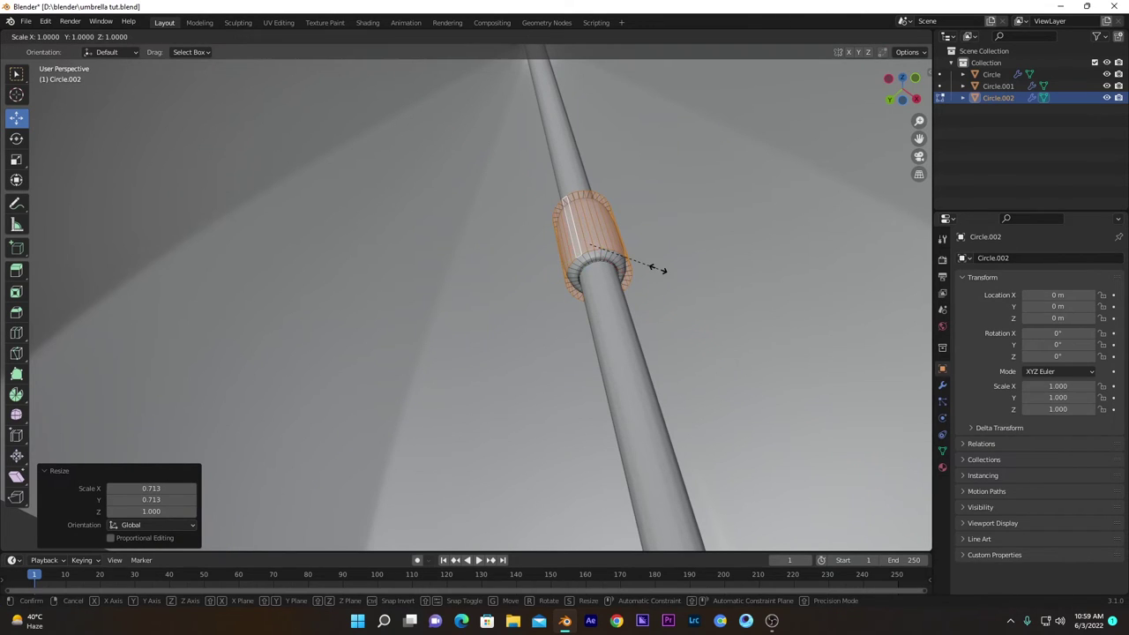
key("shift+z")
left_click(649, 274)
Step: Add a centered loop cut around the sleeve and bevel it 0.0444 m wide into two edge loops
middle_click_drag(648, 274, 562, 252)
key("ctrl+r")
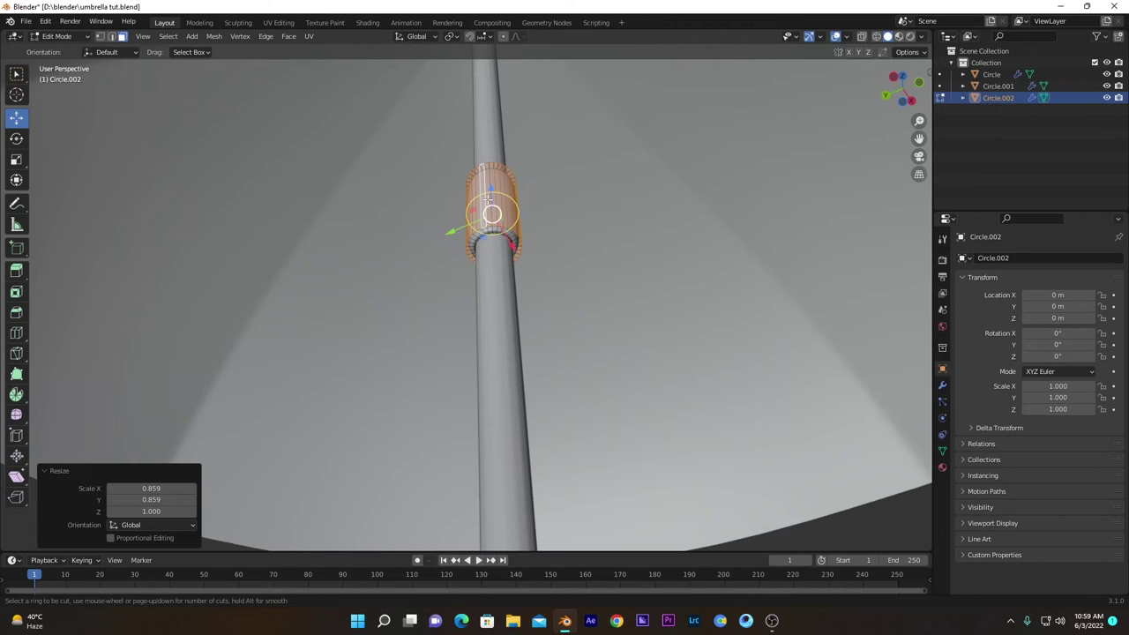
left_click(492, 216)
middle_click_drag(492, 216, 589, 297)
key("ctrl+b")
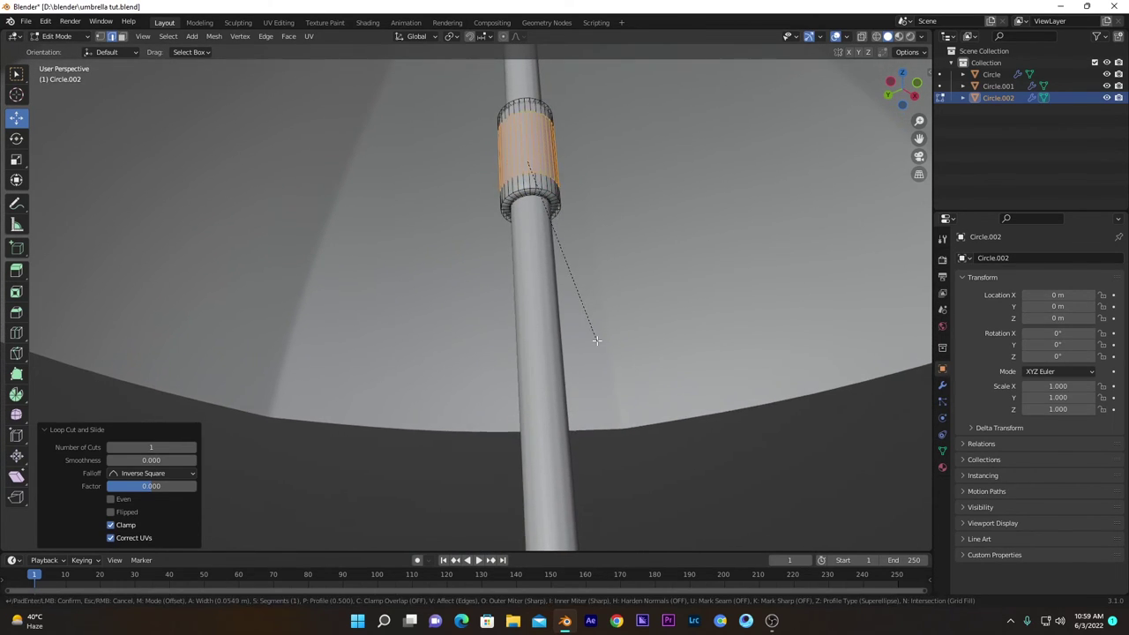
left_click(591, 322)
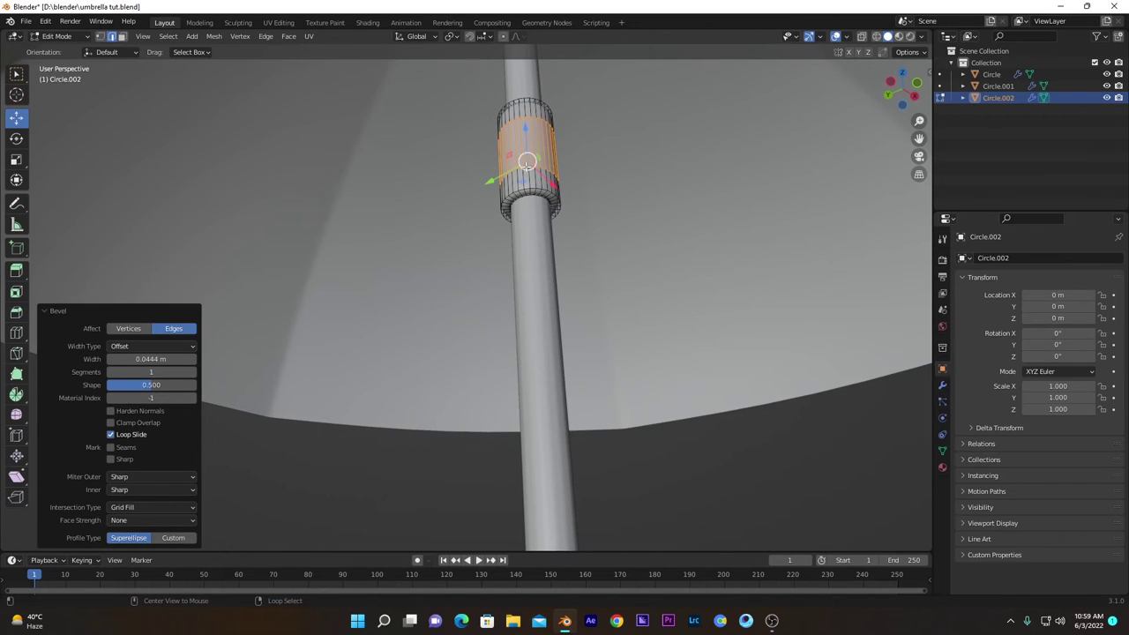
Step: Bevel the sleeve's two edge loops into narrow bands 0.00565 m wide
left_click(526, 161, "alt")
key("ctrl+b")
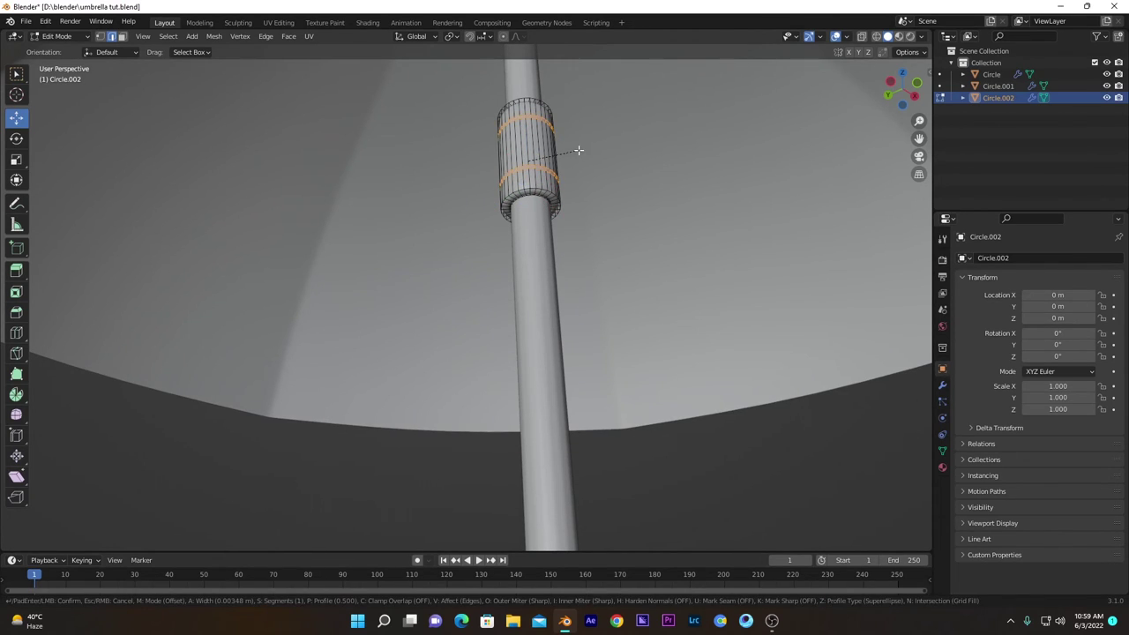
left_click(580, 151)
Step: Extrude the two narrow bands along their normals into raised rings, then return to object mode and clear the selection
key("alt+e")
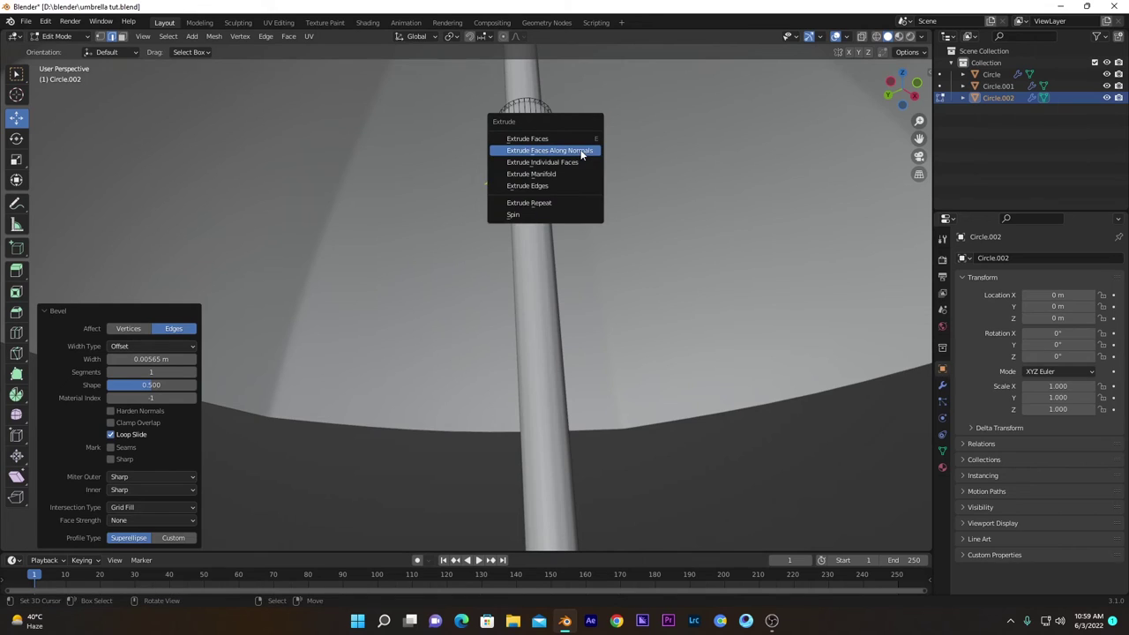
left_click(581, 154)
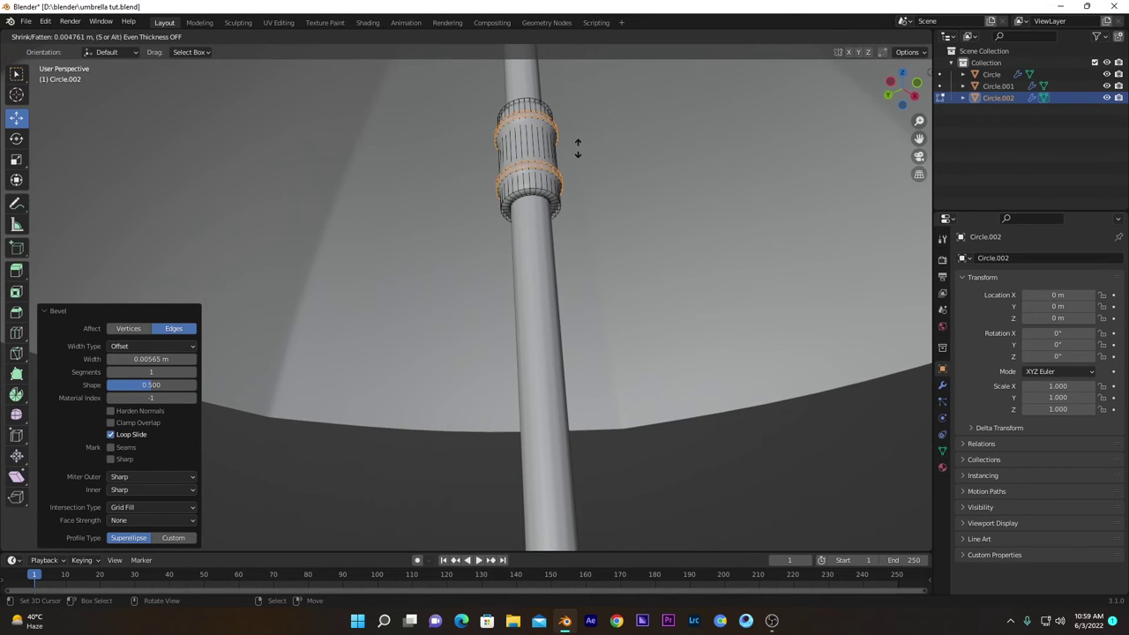
left_click(578, 168)
key("Tab")
scroll(579, 173, "down", 1)
left_click(642, 416)
scroll(538, 253, "down", 4)
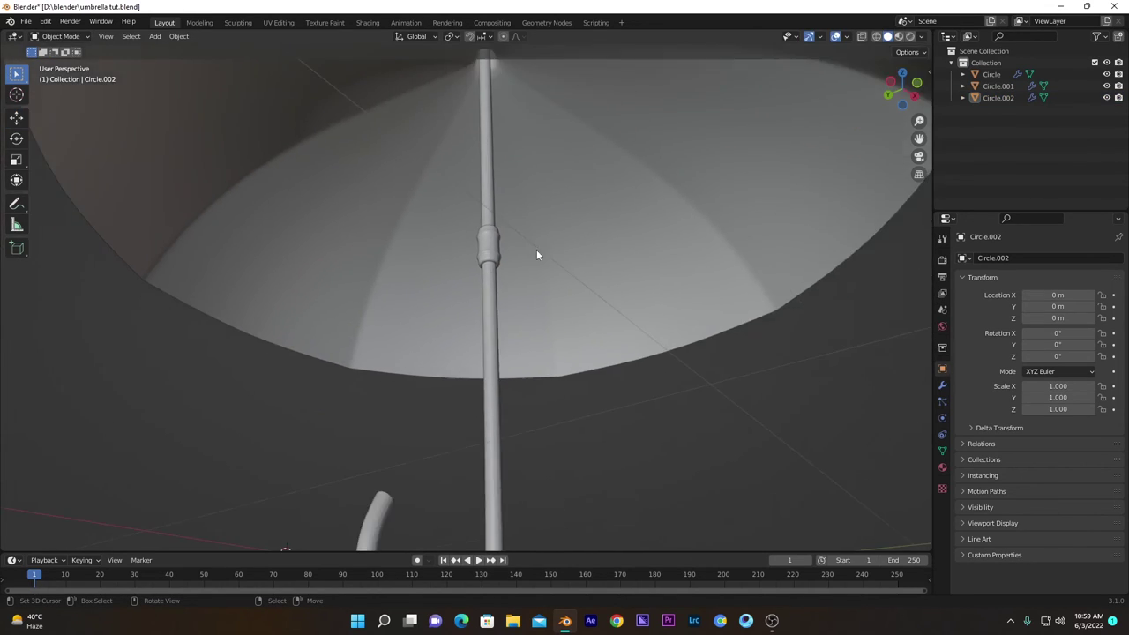
Step: Lengthen the sleeve by selecting its lower vertices in wireframe and moving them down 0.0385 m along Z, then restore solid shading
scroll(536, 249, "down", 3)
middle_click_drag(536, 250, 545, 279)
scroll(545, 280, "down", 4)
mouse_move(533, 213)
middle_mouse_down()
mouse_move(522, 262)
mouse_move(520, 213)
middle_mouse_up()
scroll(520, 212, "up", 6)
key("Tab")
middle_click_drag(540, 167, 536, 256)
key("z")
left_click(438, 229)
key("1")
left_click(484, 187)
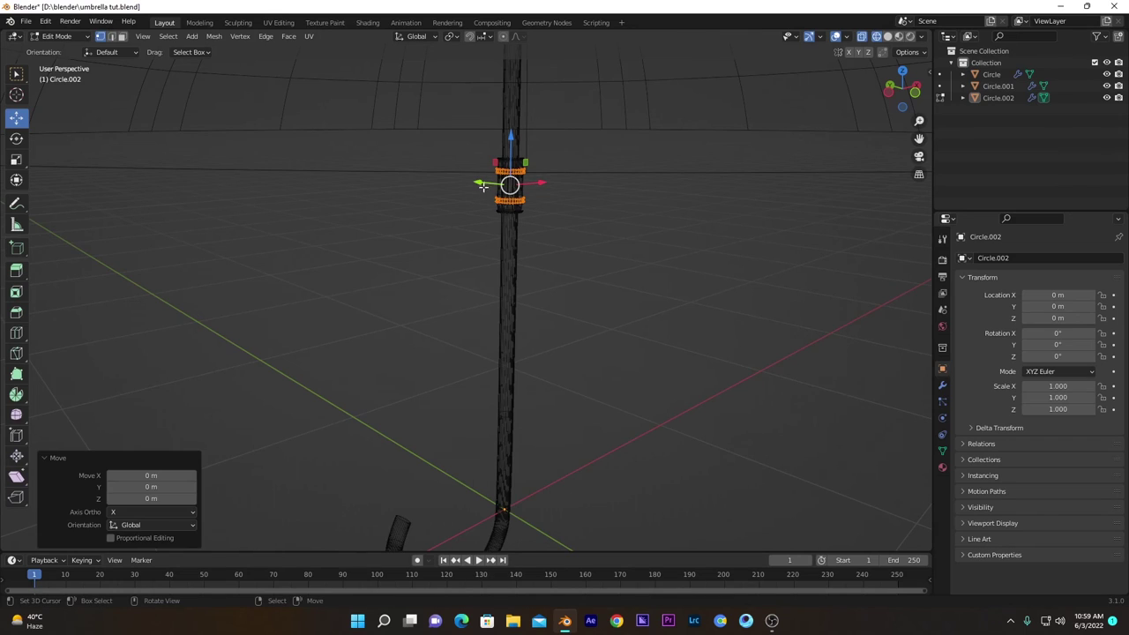
left_click_drag(483, 186, 613, 265)
left_click_drag(497, 164, 500, 177)
key("shift+z")
scroll(547, 230, "down", 6)
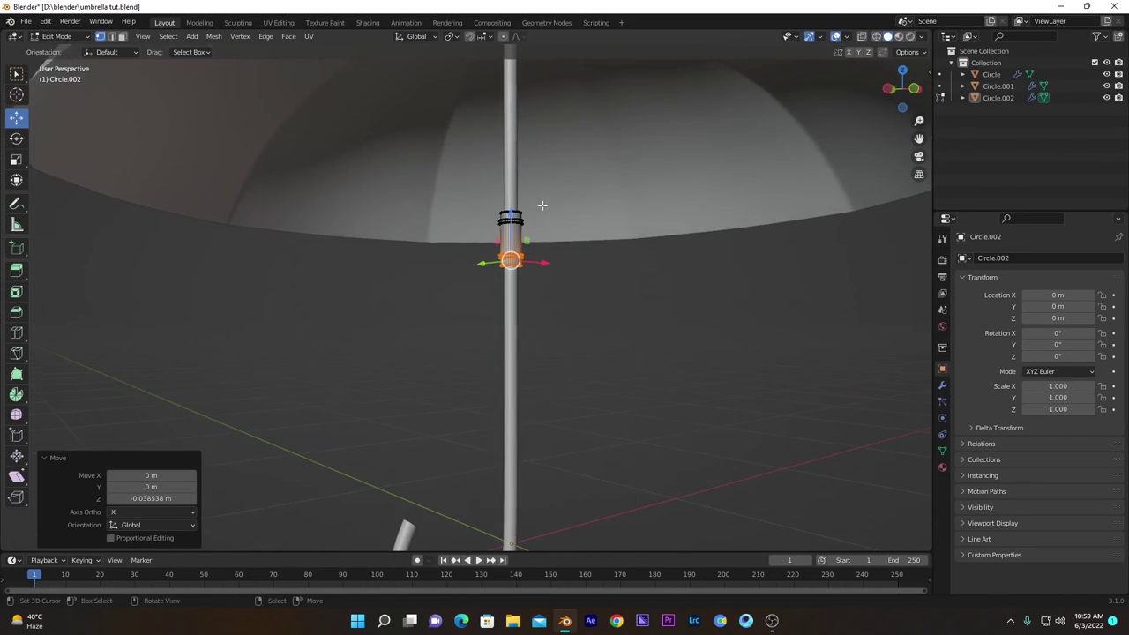
Step: Return to object mode, show the umbrella in front view, and save the file
key("Tab")
key("1")
scroll(558, 295, "up", 2)
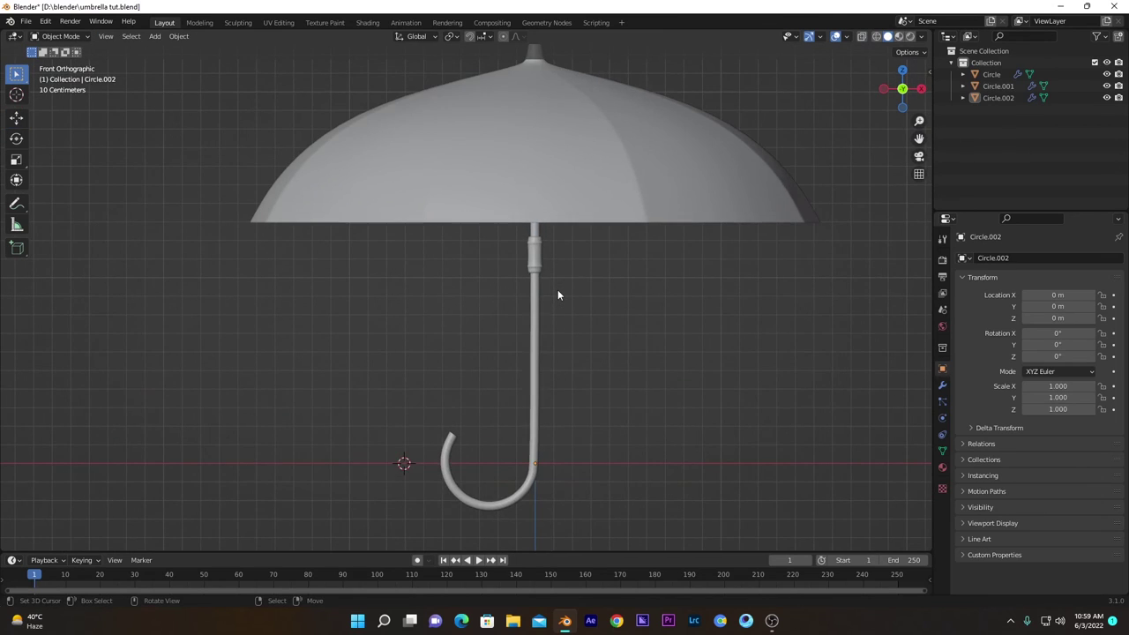
key("ctrl+s")
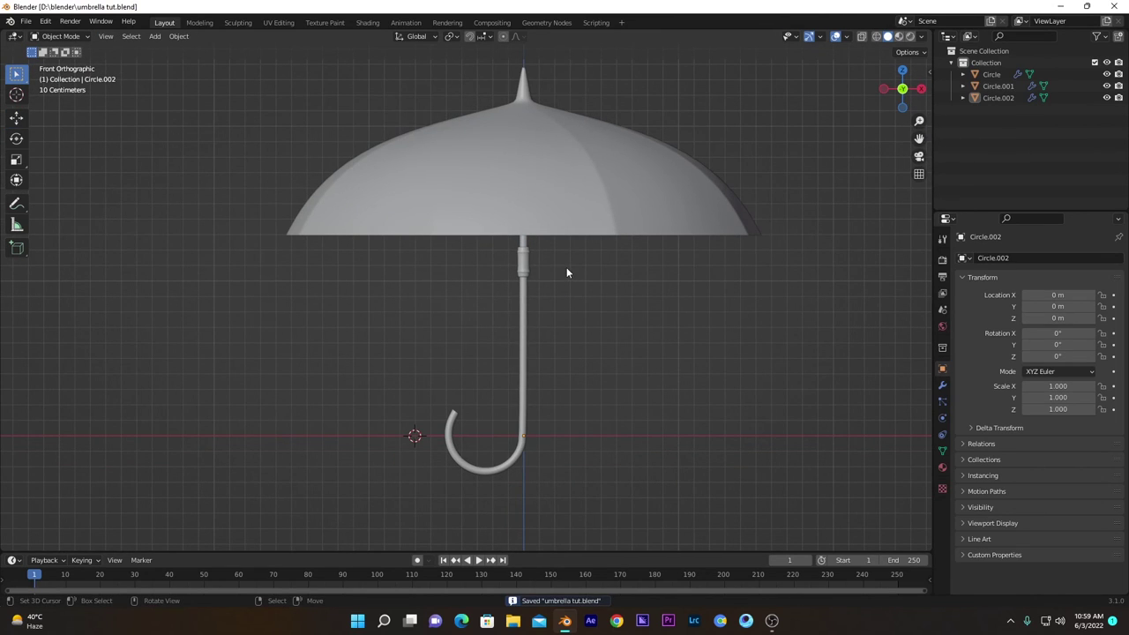
Step: Inspect the umbrella from below and above and save the file again
middle_click_drag(564, 244, 429, 335)
middle_click_drag(514, 218, 550, 262)
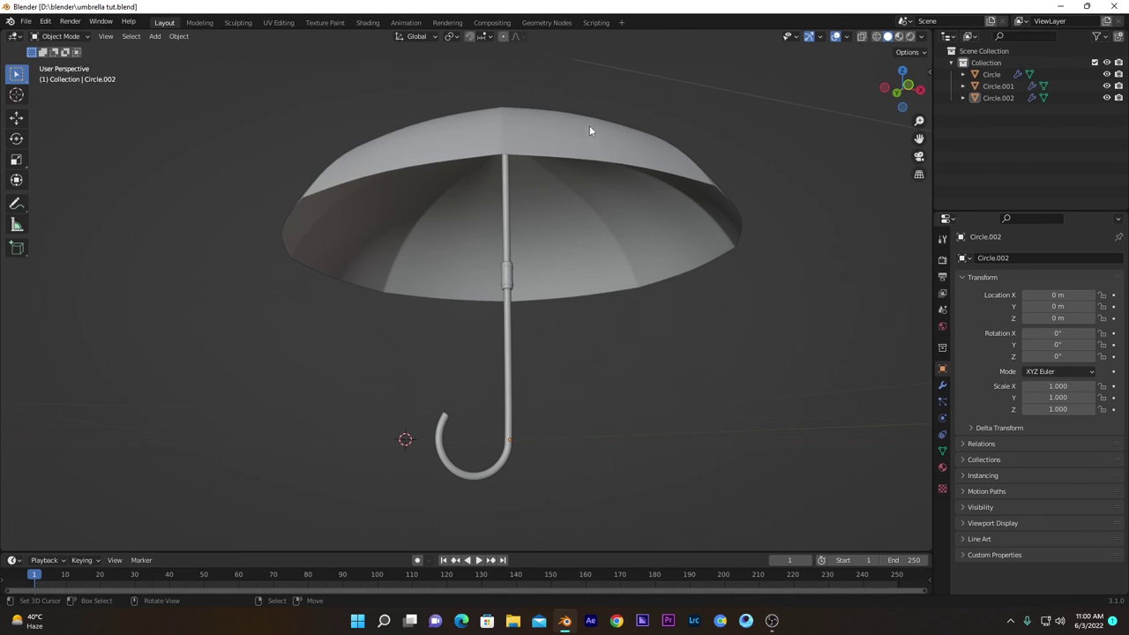
middle_click_drag(589, 129, 552, 134)
key("ctrl+s")
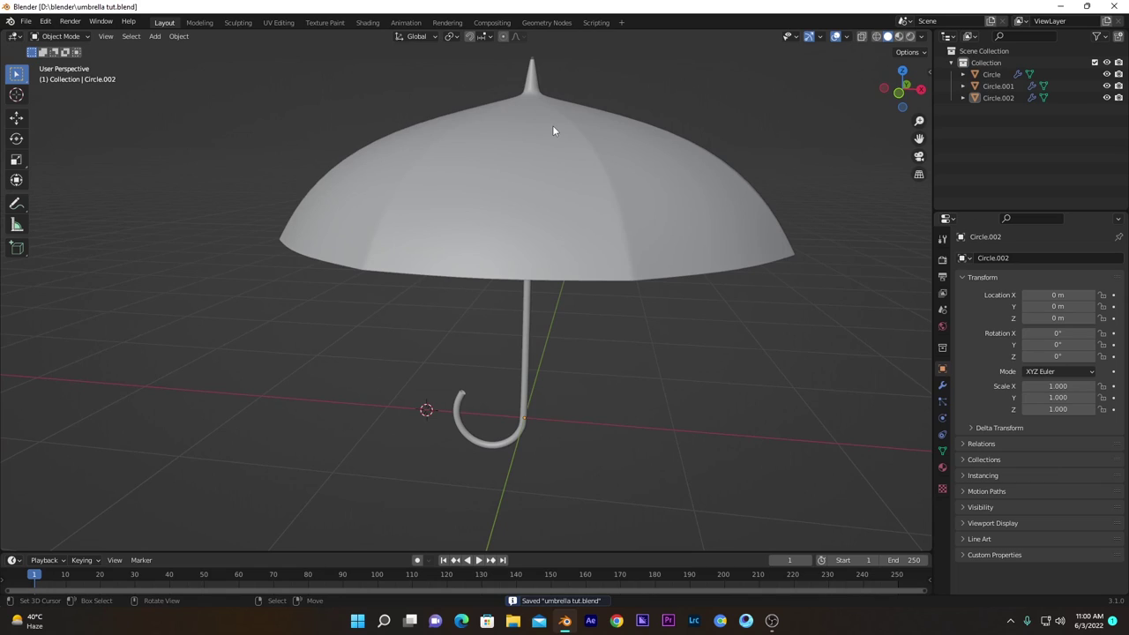